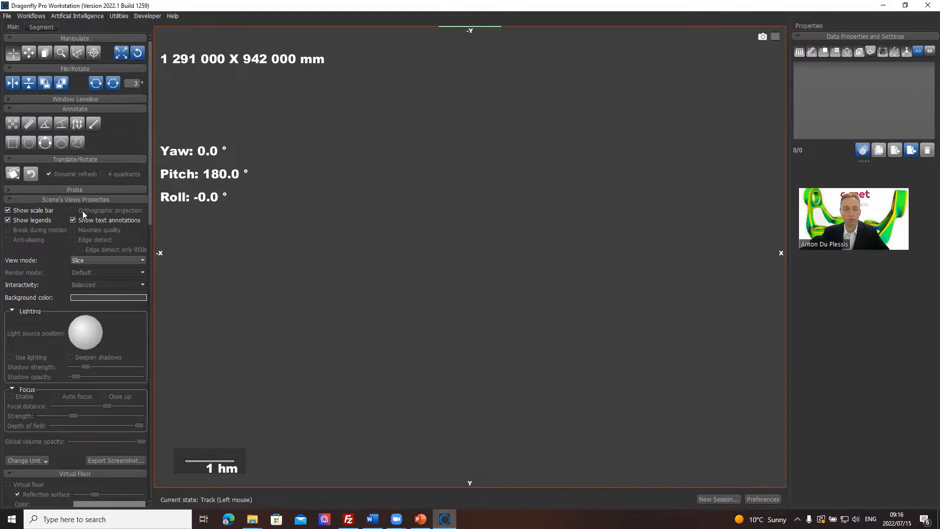
{"action": "left_click", "coordinate": [96, 189]}
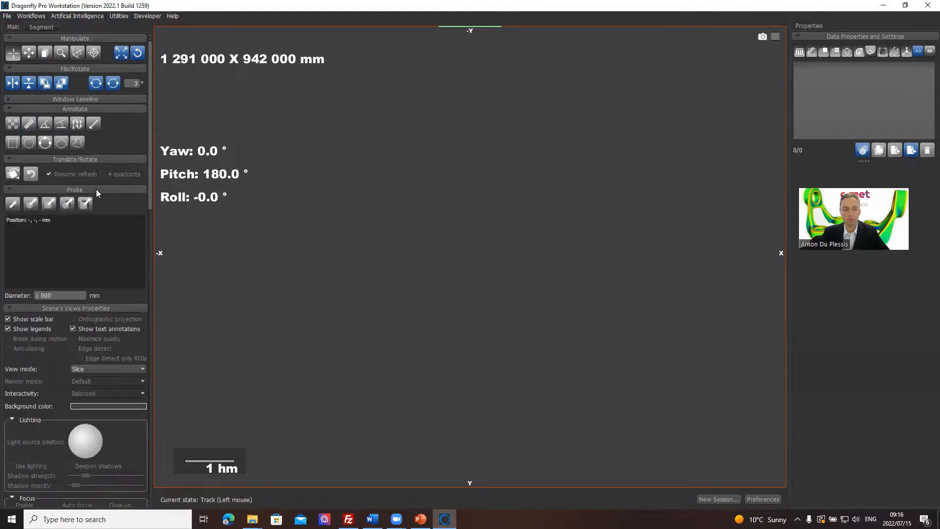
{"action": "left_click", "coordinate": [95, 189]}
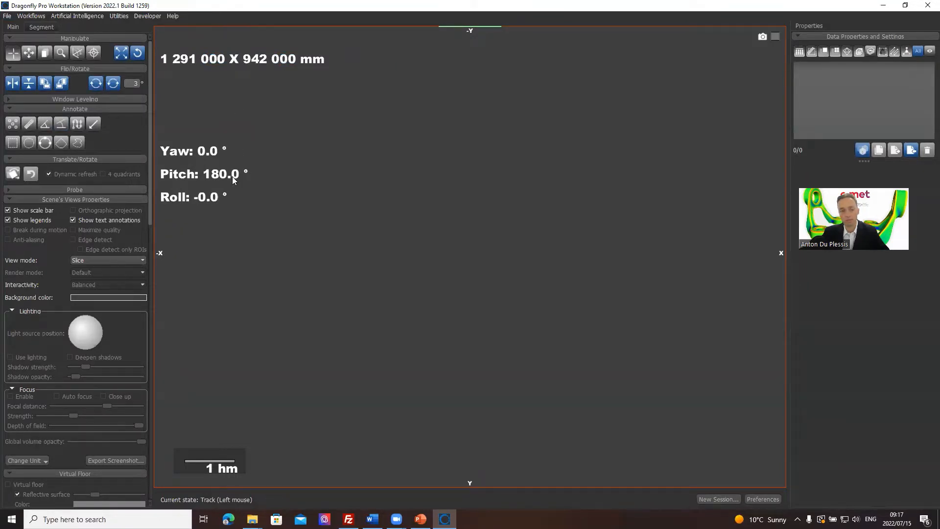
Load the image files lego000 to lego920 from the "lego man 8 bit 40 micron" folder for import and proceed to the import settings
{"action": "left_click", "coordinate": [7, 17]}
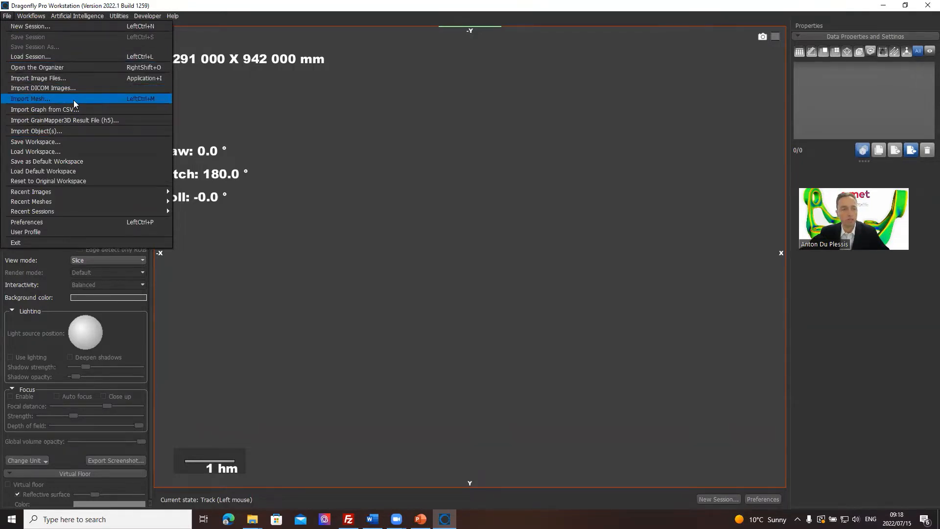
{"action": "left_click", "coordinate": [63, 77]}
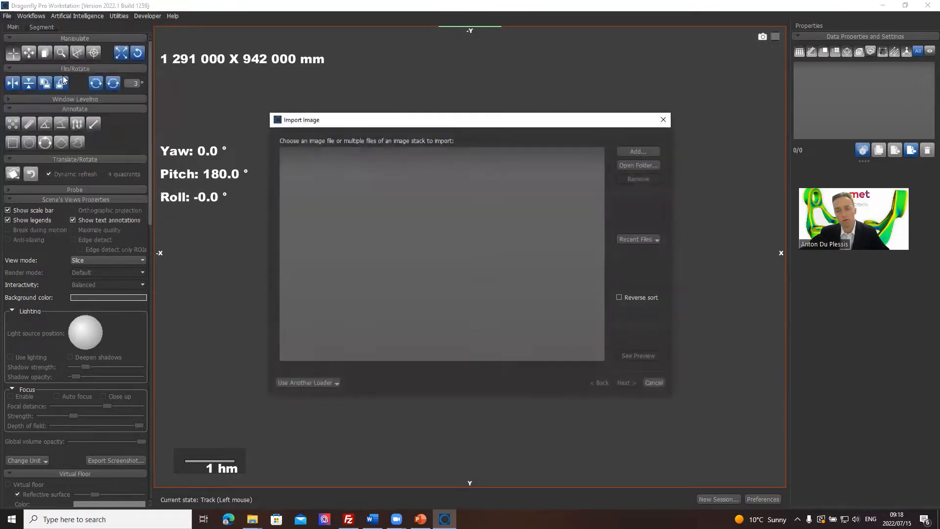
{"action": "left_click", "coordinate": [631, 152]}
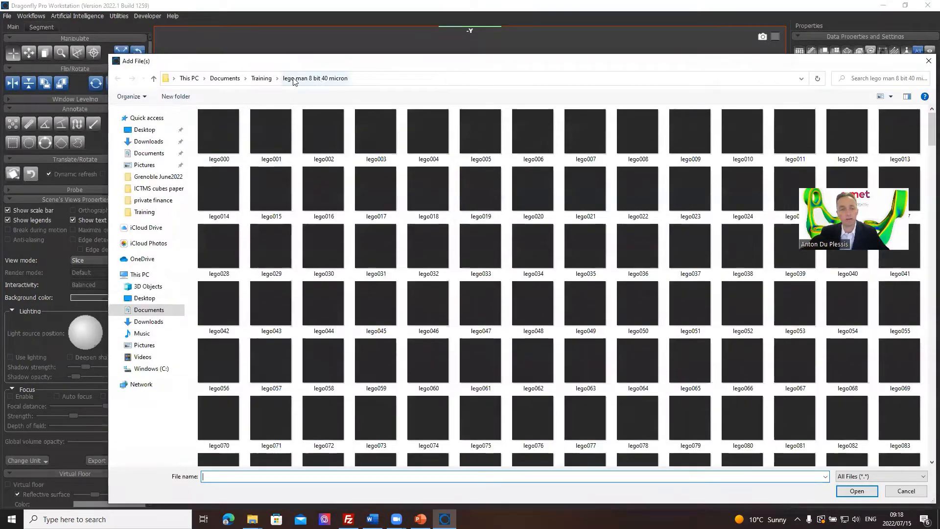
{"action": "left_click", "coordinate": [201, 129]}
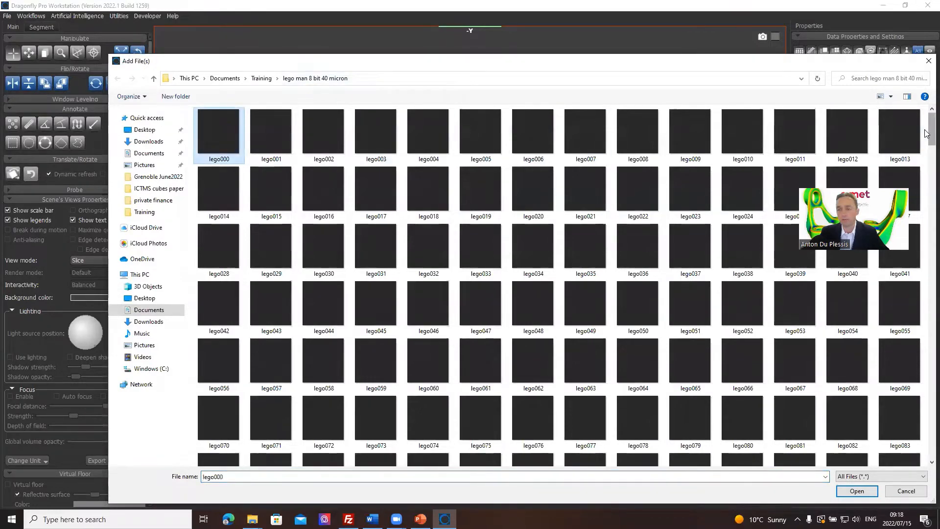
{"action": "left_click_drag", "start_coordinate": [930, 147], "coordinate": [930, 441]}
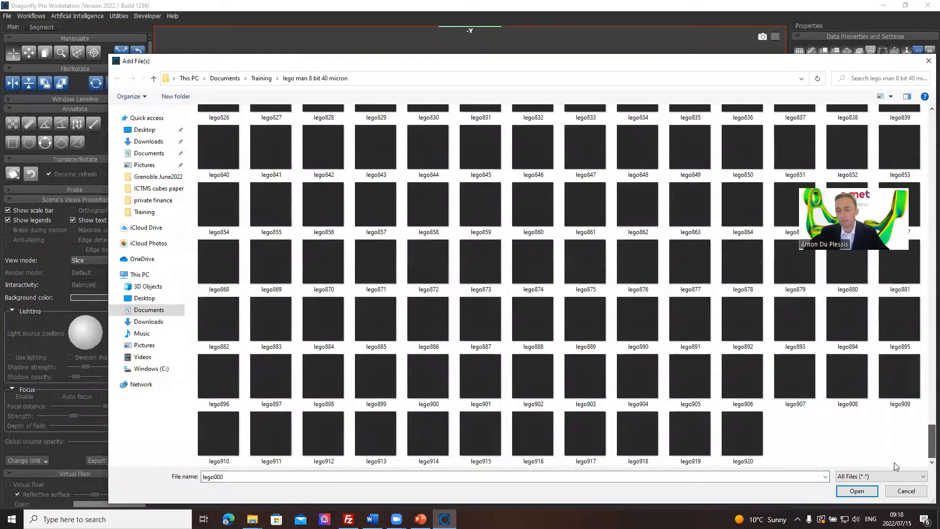
{"action": "left_click", "coordinate": [743, 438], "text": "shift"}
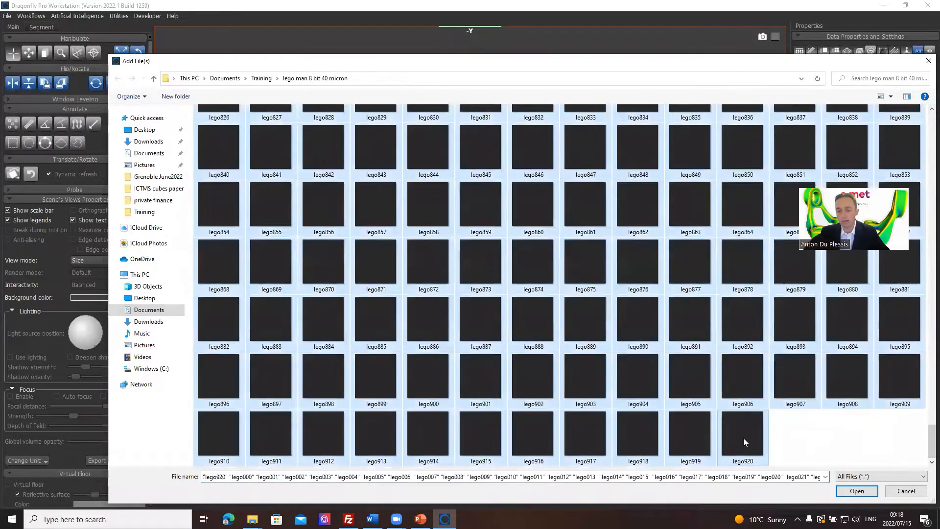
{"action": "left_click", "coordinate": [856, 491]}
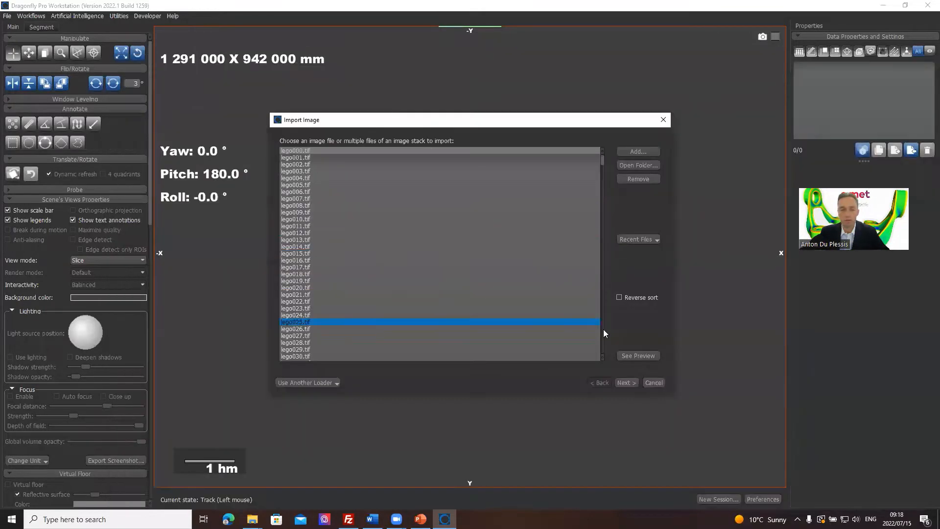
{"action": "left_click", "coordinate": [624, 382]}
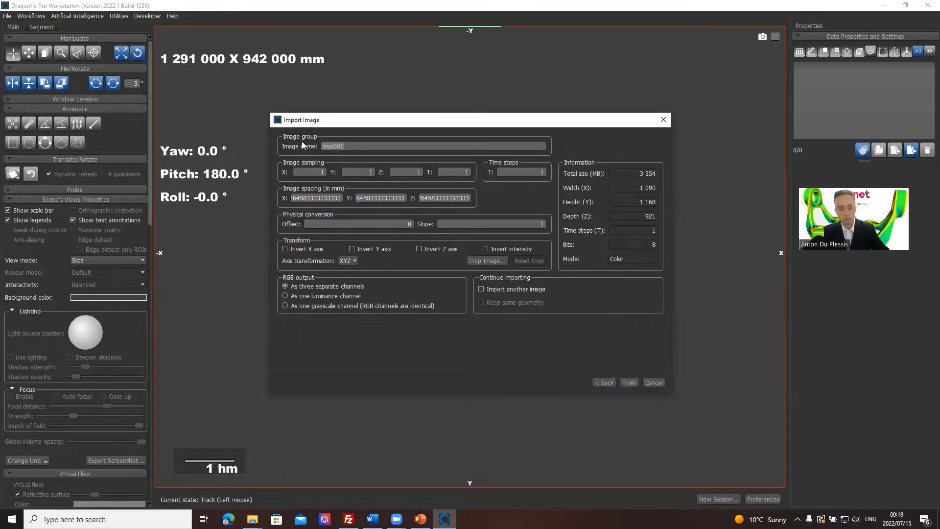
Name the image LegoMan and set its image spacing to 0.04 mm in X, Y and Z
{"action": "type", "text": "LegoMan"}
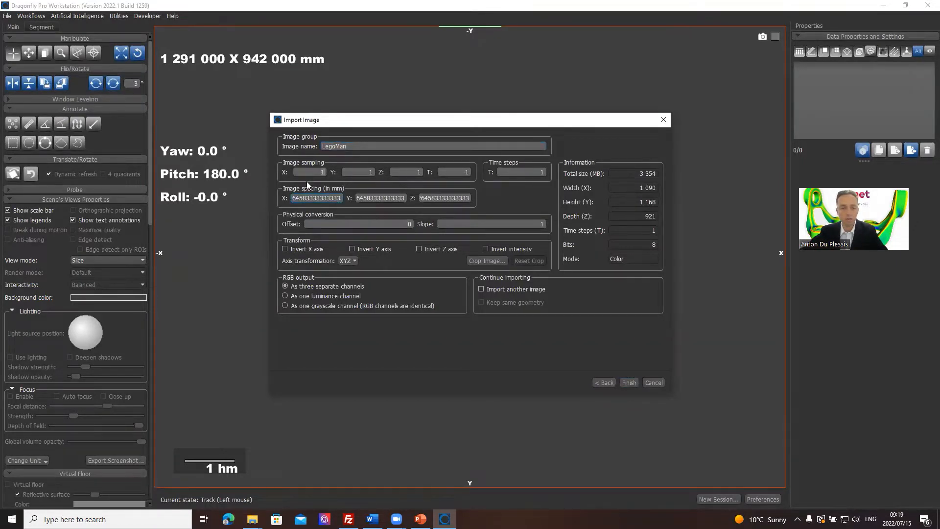
{"action": "double_click", "coordinate": [318, 198]}
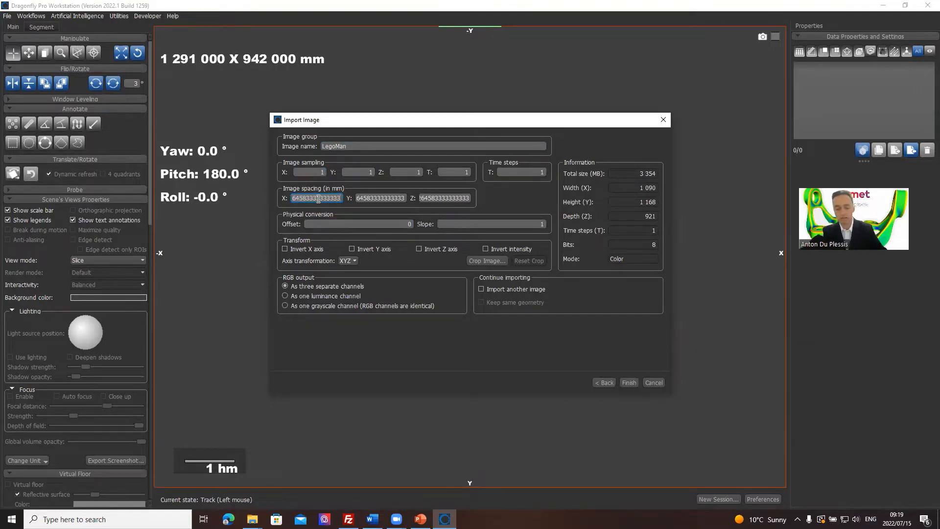
{"action": "type", "text": "0.0.0"}
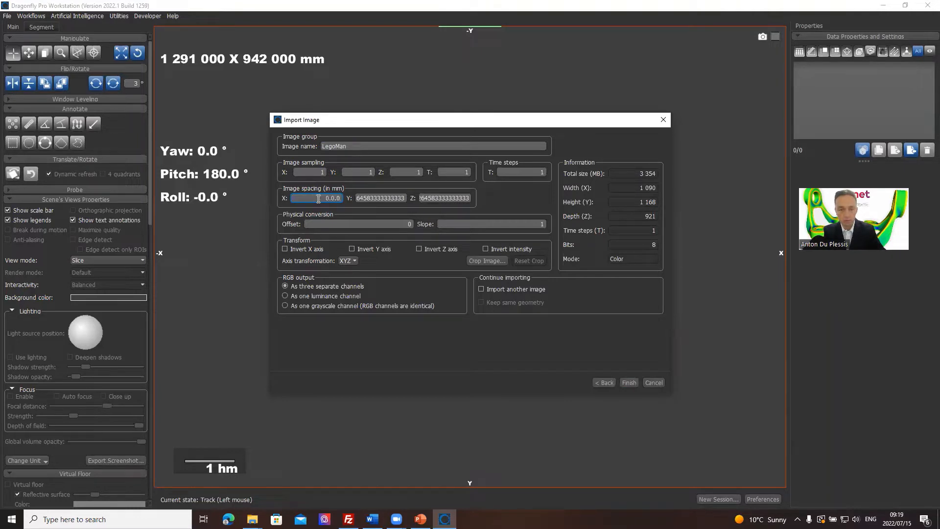
{"action": "type", "text": "4"}
{"action": "key", "text": "Tab"}
{"action": "type", "text": "0.04"}
{"action": "key", "text": "Tab"}
{"action": "type", "text": "0.04"}
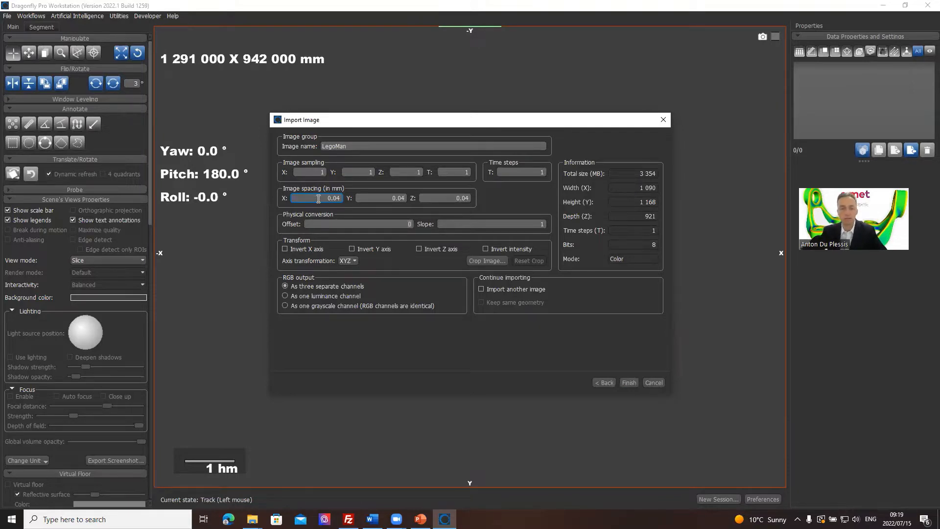
Try an image sampling of 2 in X, Y and Z to reduce the total size
{"action": "left_click", "coordinate": [311, 173]}
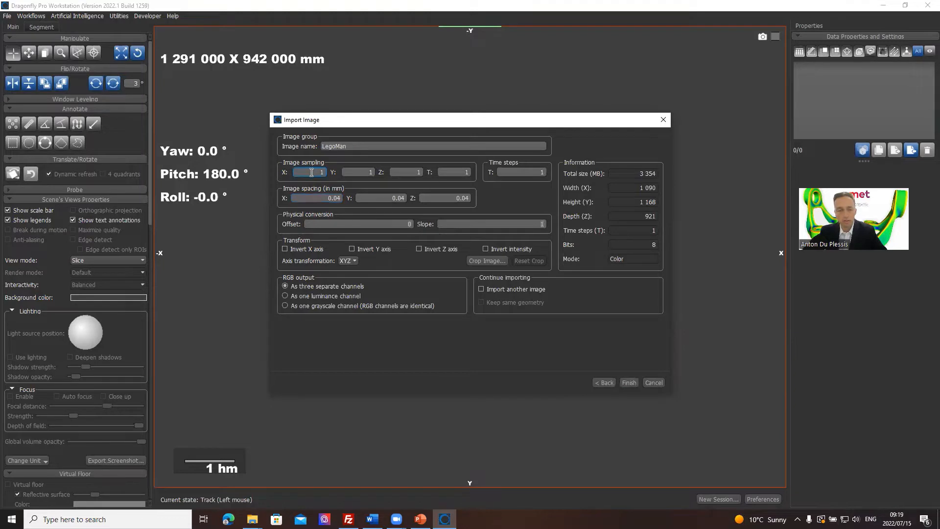
{"action": "left_click", "coordinate": [621, 173]}
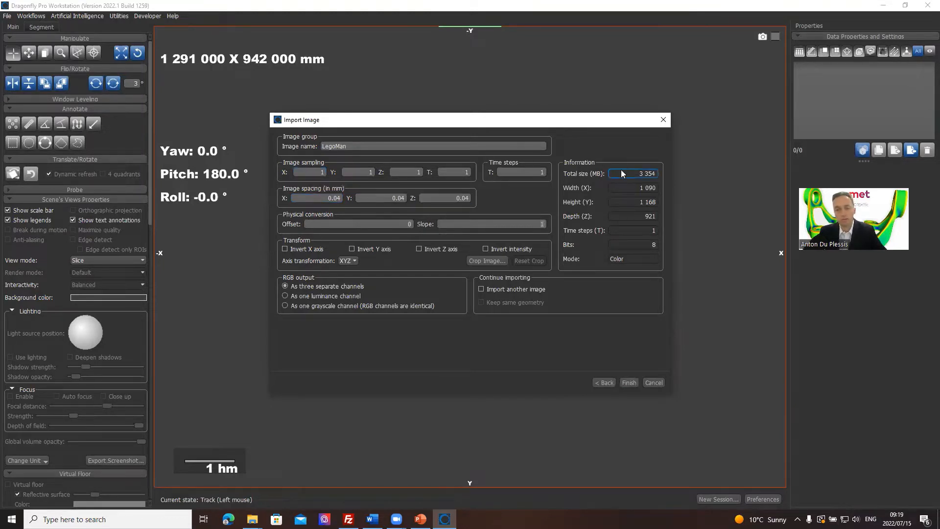
{"action": "left_click", "coordinate": [318, 172]}
{"action": "type", "text": "2"}
{"action": "left_click", "coordinate": [362, 172]}
{"action": "type", "text": "2"}
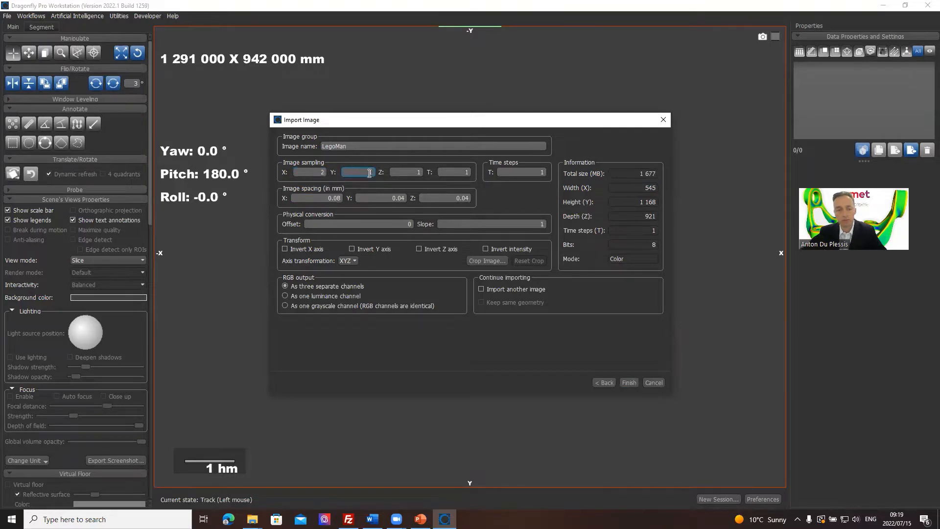
{"action": "left_click", "coordinate": [401, 171]}
{"action": "type", "text": "2"}
Restore the image sampling to 1 in X, Y and Z
{"action": "left_click", "coordinate": [324, 172]}
{"action": "key", "text": "BackSpace"}
{"action": "type", "text": "1"}
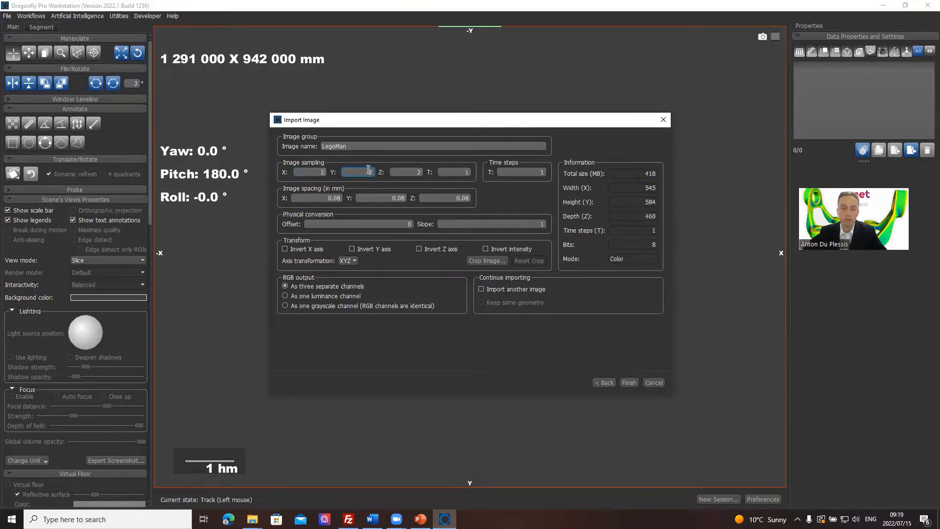
{"action": "left_click", "coordinate": [370, 170]}
{"action": "key", "text": "BackSpace"}
{"action": "type", "text": "1"}
{"action": "left_click", "coordinate": [418, 172]}
{"action": "key", "text": "BackSpace"}
{"action": "type", "text": "1"}
{"action": "key", "text": "Tab"}
Crop the image around the figure to about 99–990 in X and 69–1114 in Y, checking the middle slices
{"action": "left_click", "coordinate": [494, 264]}
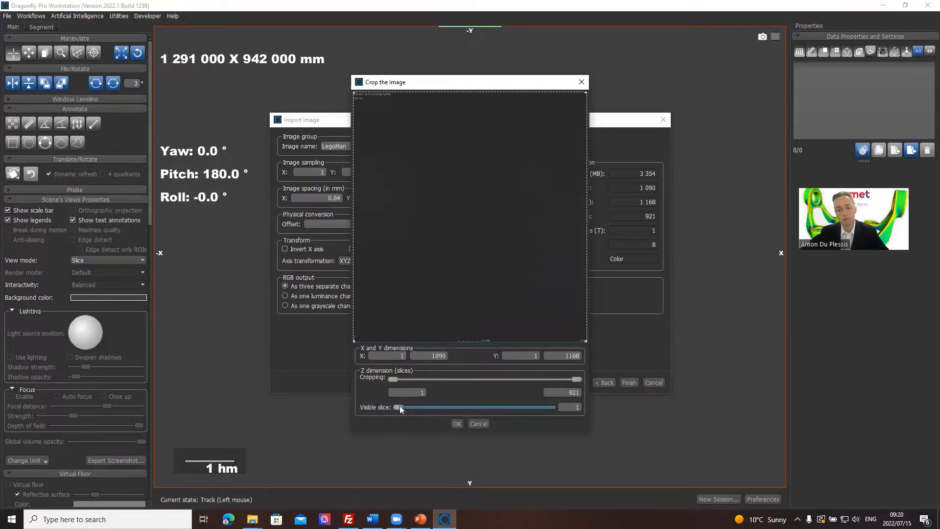
{"action": "left_click_drag", "start_coordinate": [398, 406], "coordinate": [483, 410]}
{"action": "left_click_drag", "start_coordinate": [484, 341], "coordinate": [483, 329]}
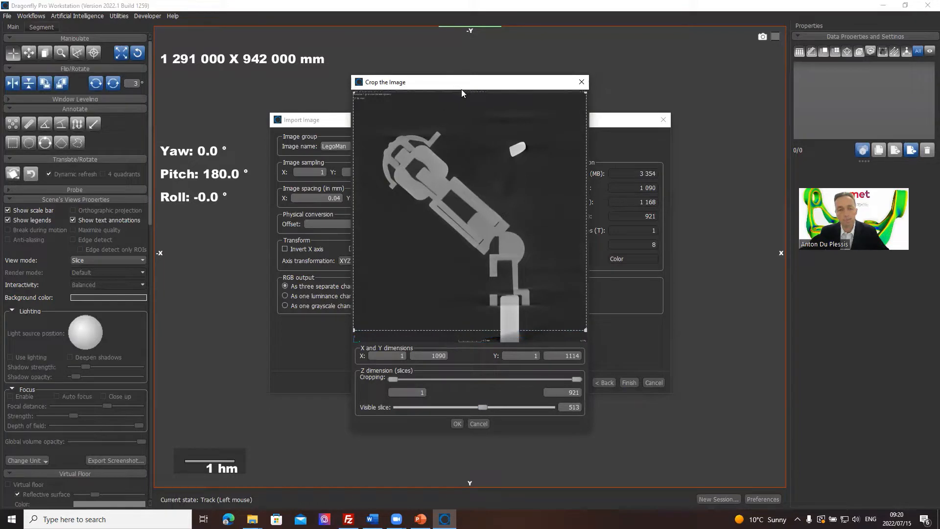
{"action": "left_click_drag", "start_coordinate": [463, 92], "coordinate": [464, 122]}
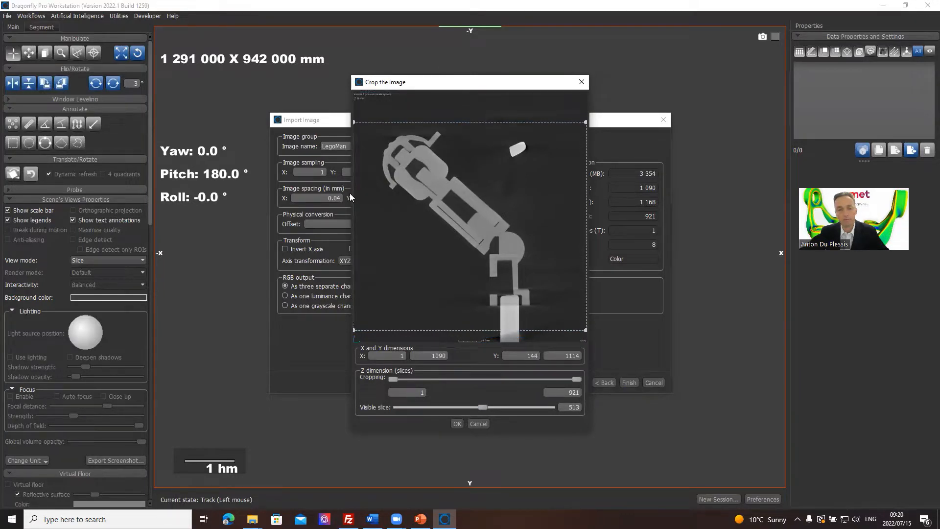
{"action": "left_click_drag", "start_coordinate": [352, 194], "coordinate": [374, 196]}
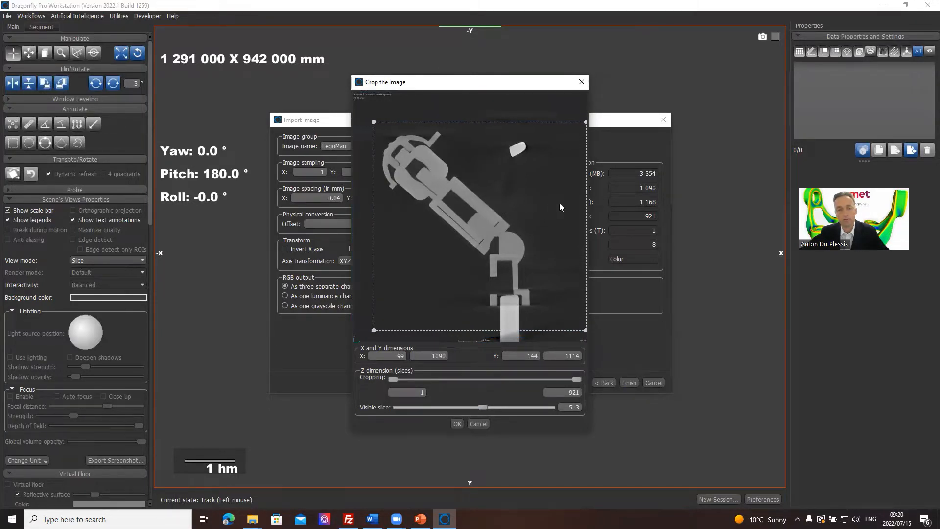
{"action": "left_click_drag", "start_coordinate": [587, 211], "coordinate": [565, 210]}
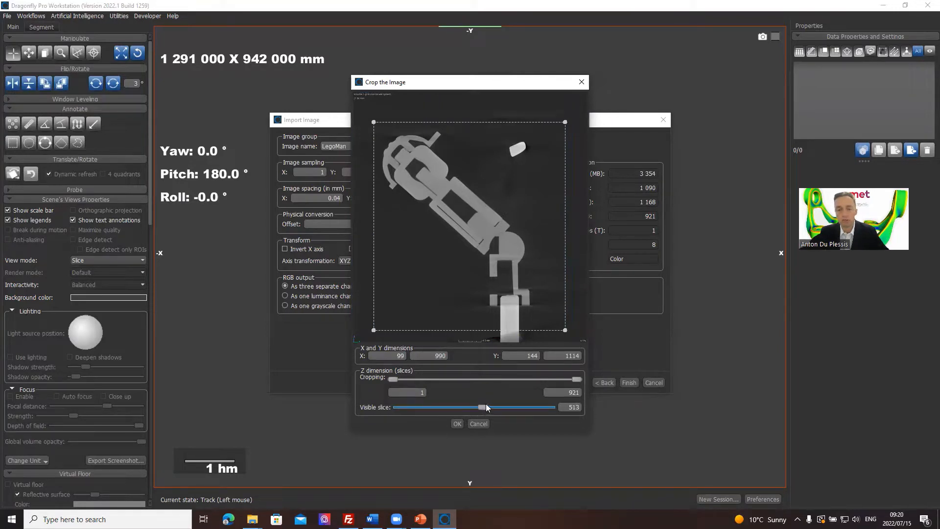
{"action": "mouse_move", "coordinate": [482, 407]}
{"action": "left_mouse_down"}
{"action": "mouse_move", "coordinate": [421, 402]}
{"action": "mouse_move", "coordinate": [491, 398]}
{"action": "left_mouse_up"}
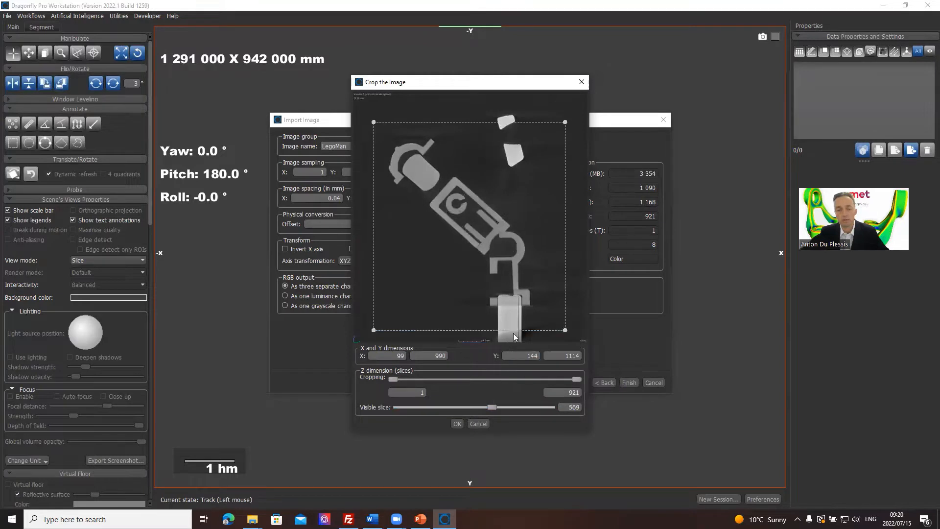
{"action": "left_click_drag", "start_coordinate": [522, 122], "coordinate": [525, 105]}
Crop the Z dimension to slices 172–855, apply the crop and finish importing the image
{"action": "left_click_drag", "start_coordinate": [490, 406], "coordinate": [540, 407]}
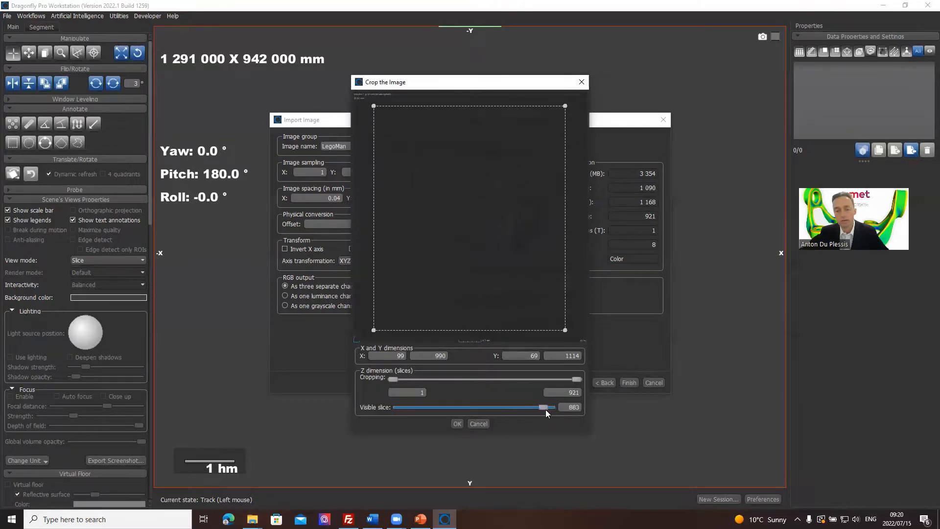
{"action": "left_click_drag", "start_coordinate": [542, 409], "coordinate": [541, 409]}
{"action": "left_click_drag", "start_coordinate": [548, 406], "coordinate": [426, 405]}
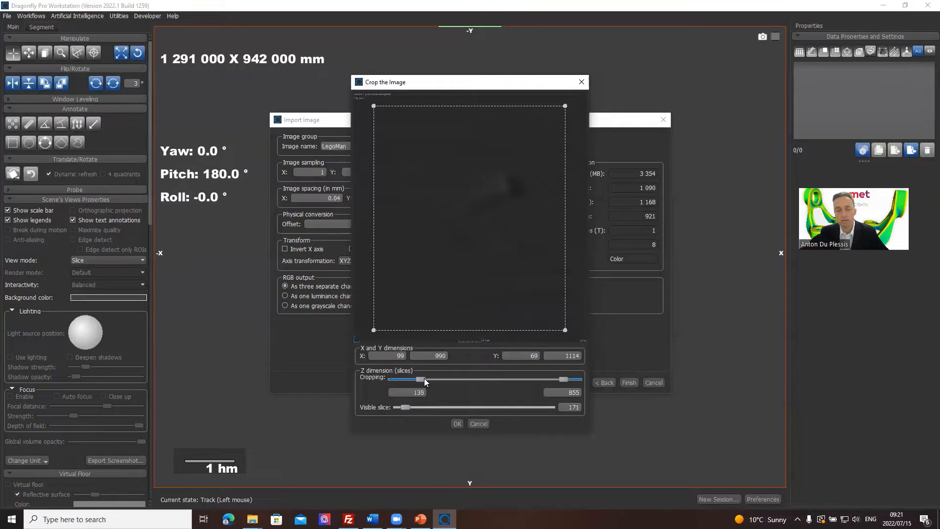
{"action": "left_click_drag", "start_coordinate": [429, 379], "coordinate": [431, 378]}
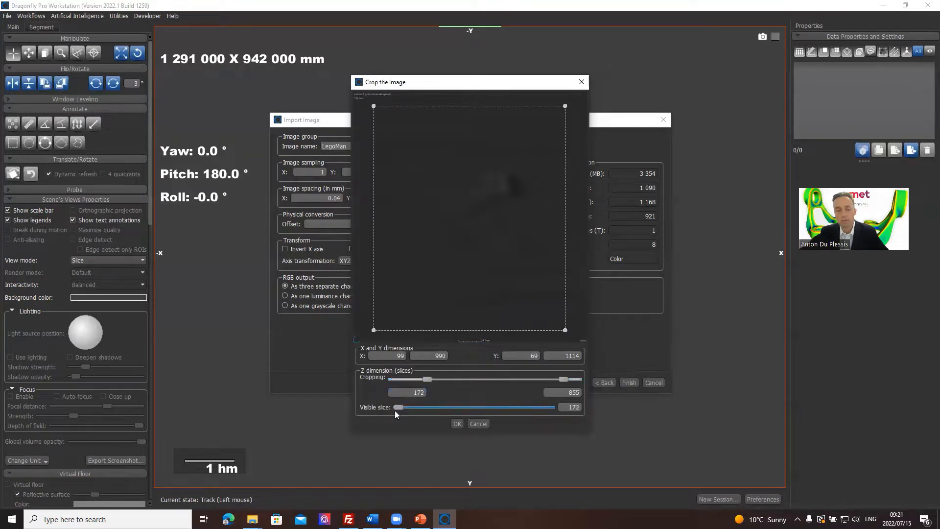
{"action": "left_click_drag", "start_coordinate": [405, 407], "coordinate": [552, 407]}
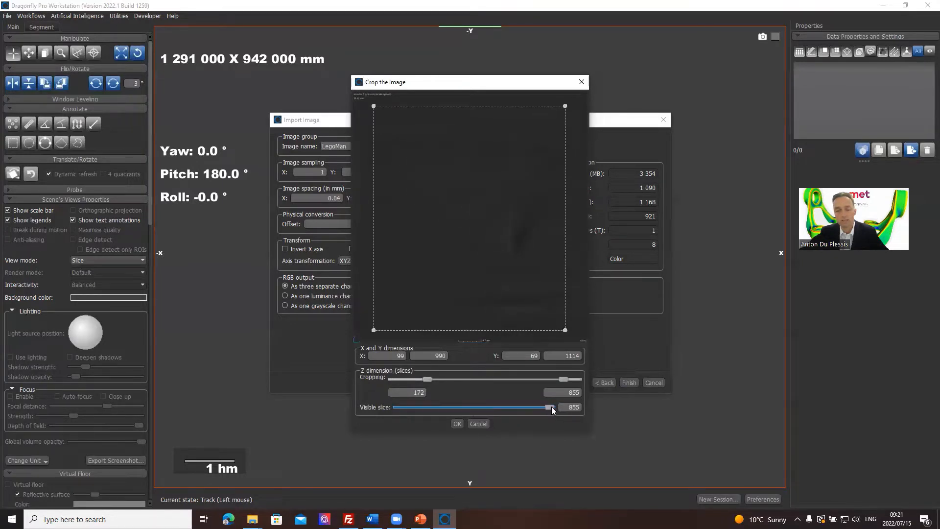
{"action": "left_click", "coordinate": [457, 423]}
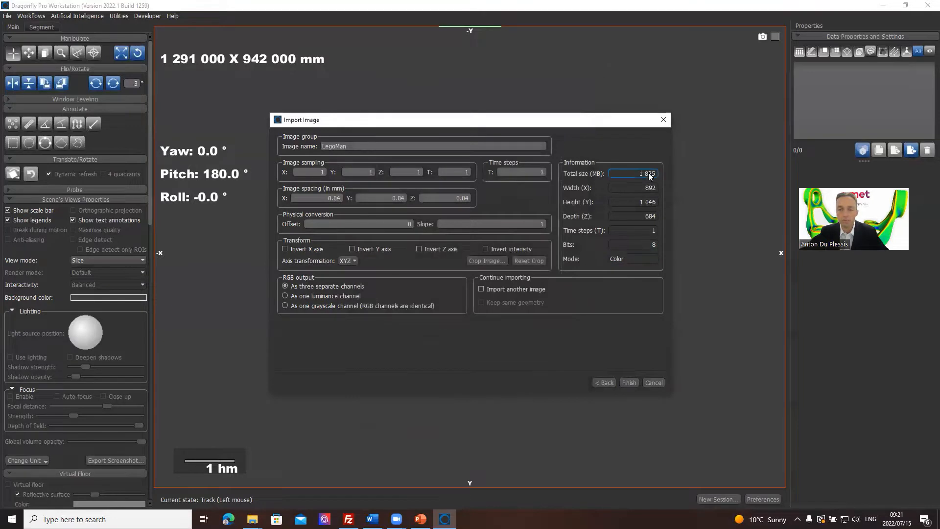
{"action": "left_click", "coordinate": [629, 382]}
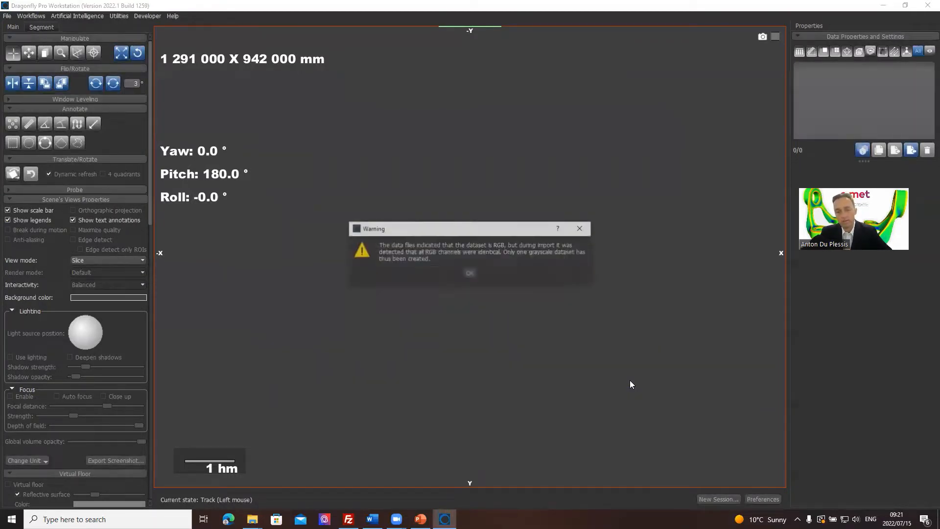
{"action": "left_click", "coordinate": [470, 273]}
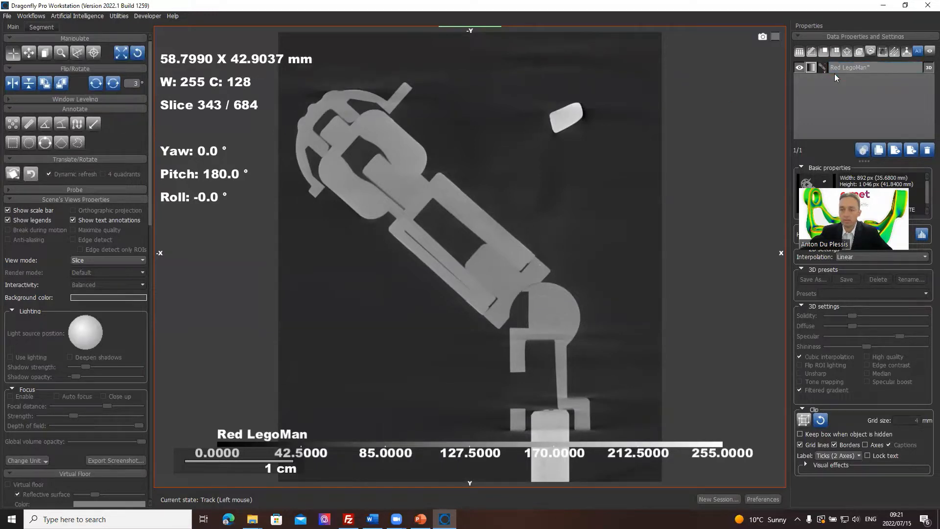
Hide and show the imported LegoMan dataset, and browse through its slices
{"action": "left_click", "coordinate": [861, 68]}
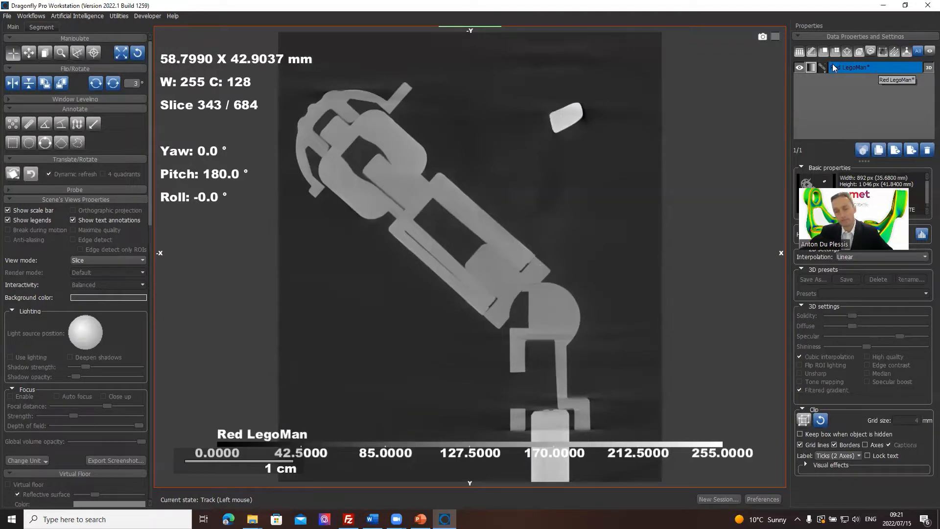
{"action": "left_click", "coordinate": [799, 68]}
{"action": "left_click", "coordinate": [799, 68]}
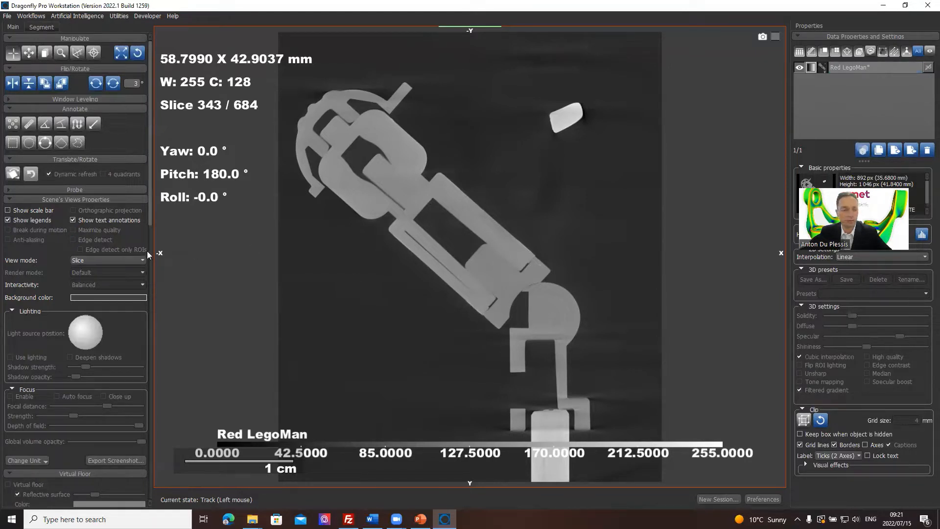
{"action": "scroll", "coordinate": [108, 241], "scroll_direction": "down", "scroll_amount": 6}
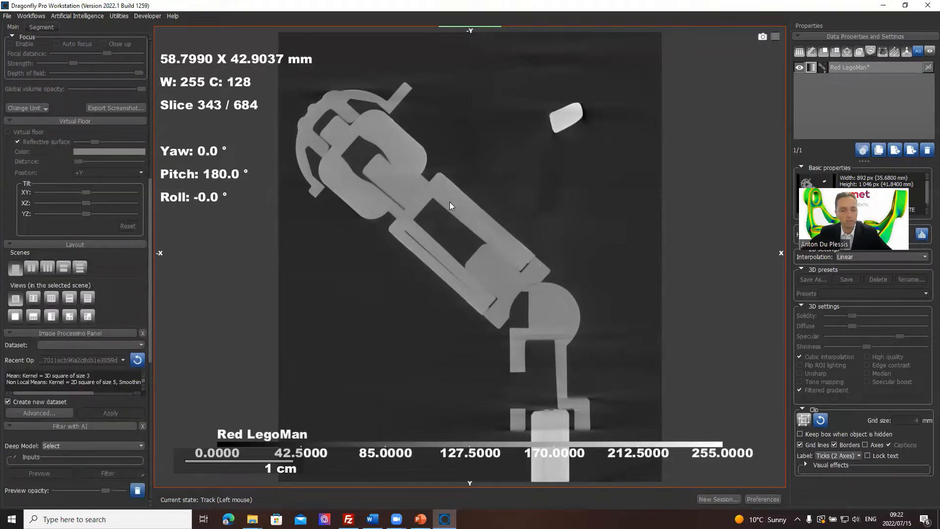
{"action": "scroll", "coordinate": [449, 202], "scroll_direction": "down", "scroll_amount": 20}
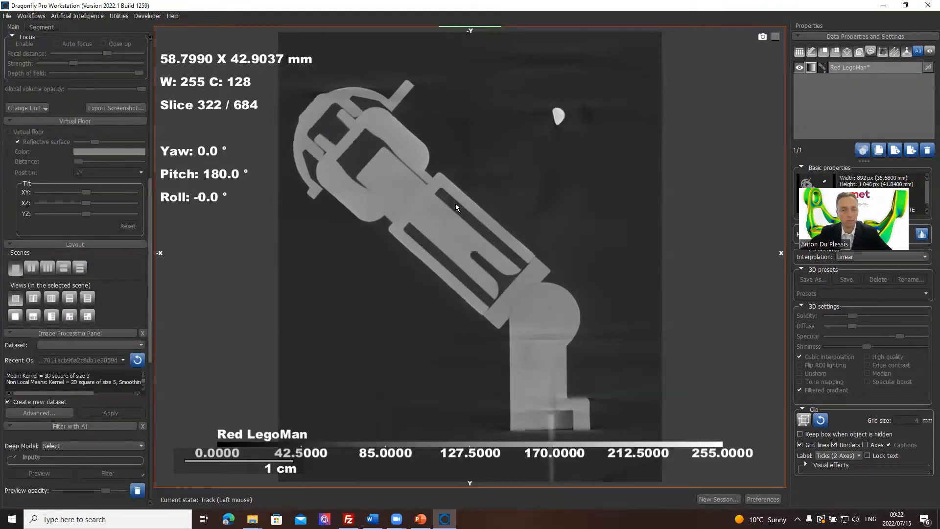
Browse the dataset to slice 466 and examine the pores inside the figure's handheld tool up close
{"action": "scroll", "coordinate": [455, 203], "scroll_direction": "down", "scroll_amount": 9}
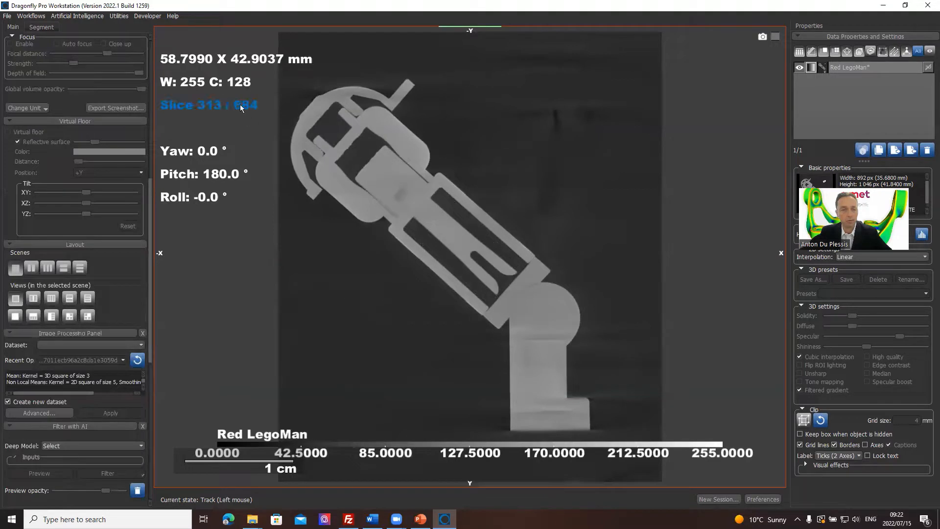
{"action": "left_click_drag", "start_coordinate": [240, 104], "coordinate": [190, 243]}
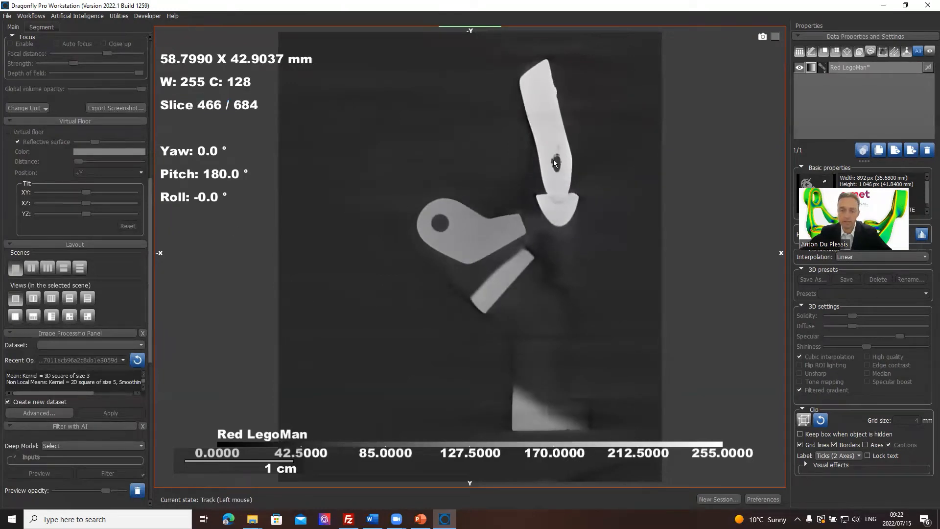
{"action": "scroll", "coordinate": [573, 130], "scroll_direction": "up", "scroll_amount": 3}
{"action": "scroll", "coordinate": [505, 204], "scroll_direction": "up", "scroll_amount": 3}
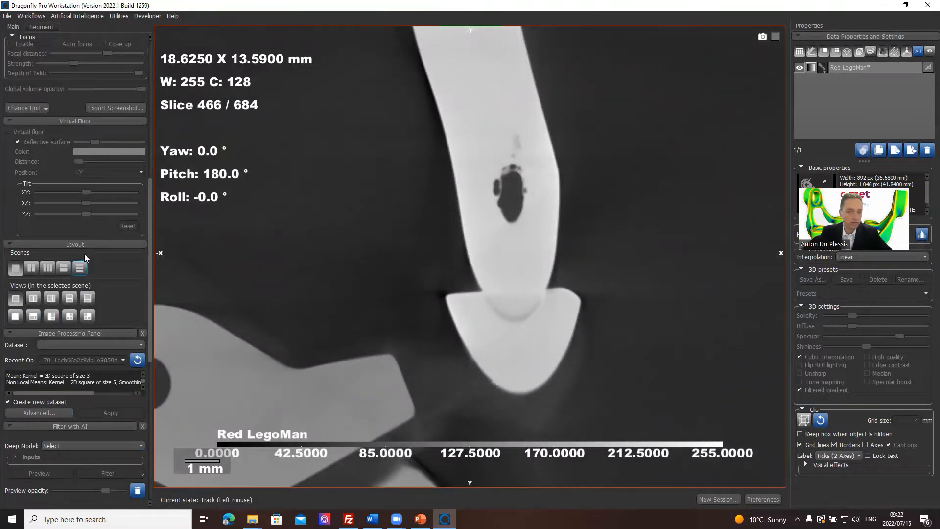
{"action": "scroll", "coordinate": [382, 251], "scroll_direction": "down", "scroll_amount": 3}
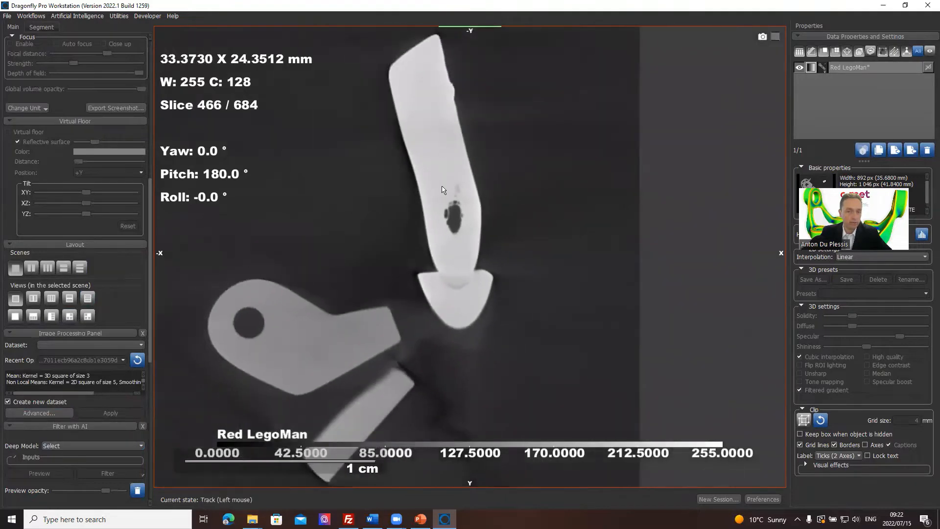
Show the LegoMan dataset in 3D in a four-view layout and adjust its window levelling to about W 259, C 181
{"action": "left_click", "coordinate": [69, 315]}
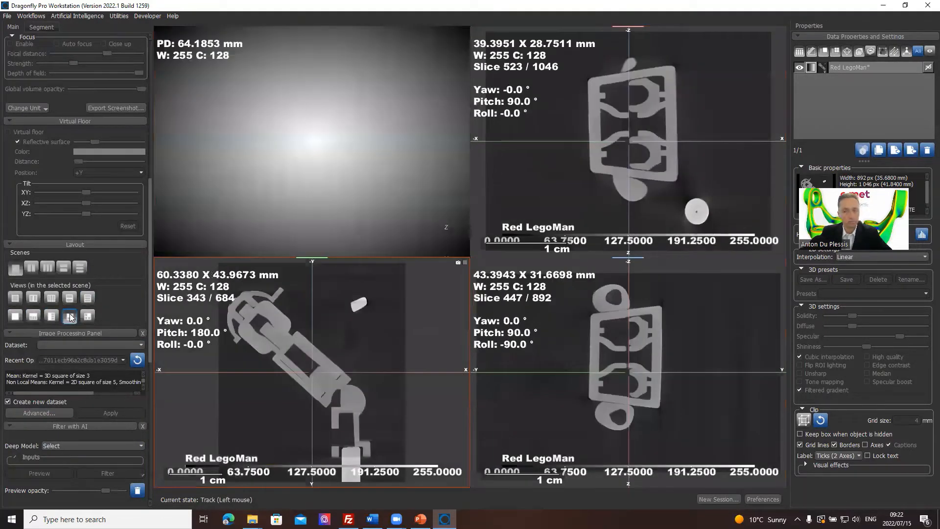
{"action": "left_click", "coordinate": [927, 68]}
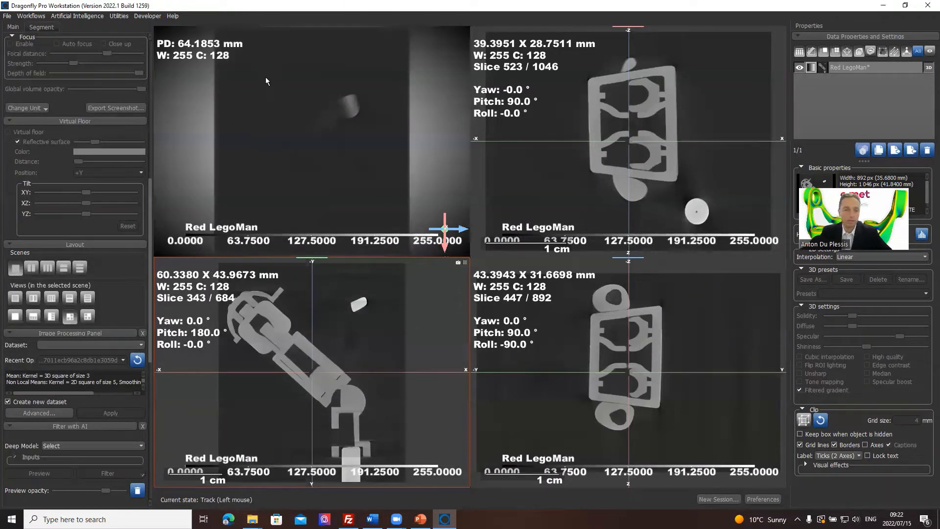
{"action": "left_click_drag", "start_coordinate": [265, 77], "coordinate": [335, 149]}
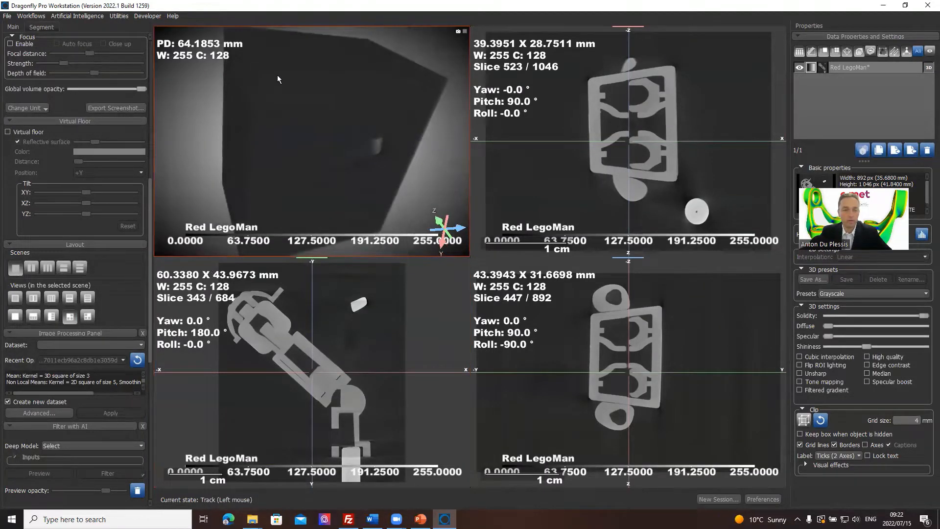
{"action": "mouse_move", "coordinate": [277, 75]}
{"action": "left_mouse_down"}
{"action": "mouse_move", "coordinate": [307, 107]}
{"action": "mouse_move", "coordinate": [284, 45]}
{"action": "mouse_move", "coordinate": [304, 87]}
{"action": "mouse_move", "coordinate": [262, 86]}
{"action": "mouse_move", "coordinate": [292, 83]}
{"action": "mouse_move", "coordinate": [272, 83]}
{"action": "mouse_move", "coordinate": [279, 90]}
{"action": "left_mouse_up"}
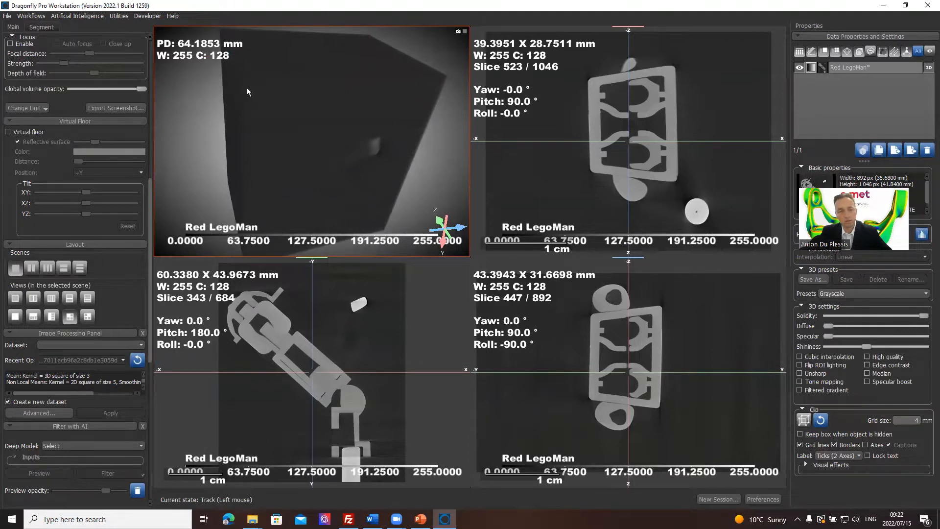
{"action": "left_click_drag", "start_coordinate": [247, 87], "coordinate": [277, 84]}
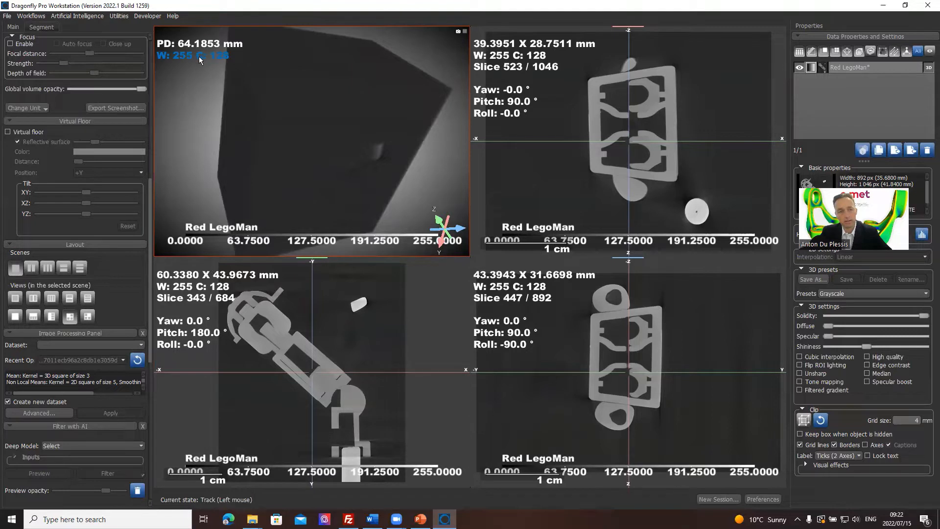
{"action": "left_click_drag", "start_coordinate": [199, 57], "coordinate": [213, 213]}
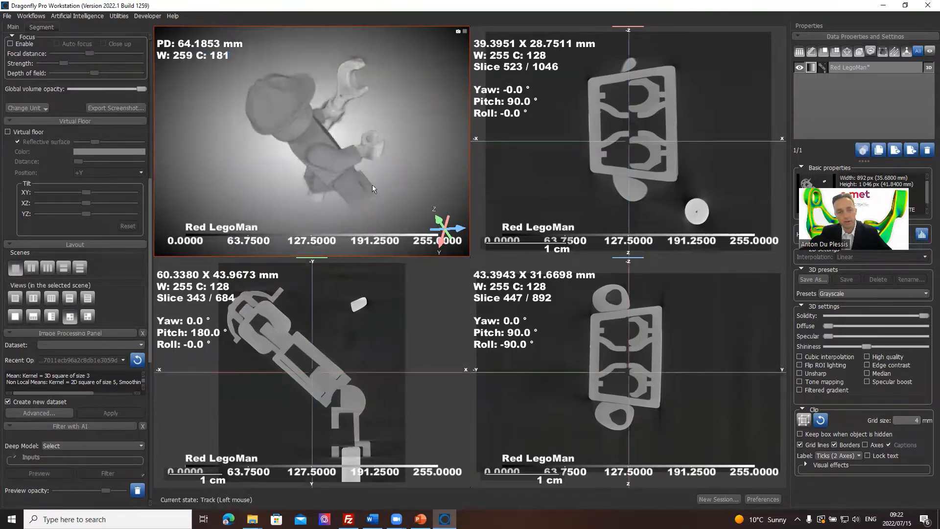
{"action": "left_click_drag", "start_coordinate": [350, 205], "coordinate": [220, 182]}
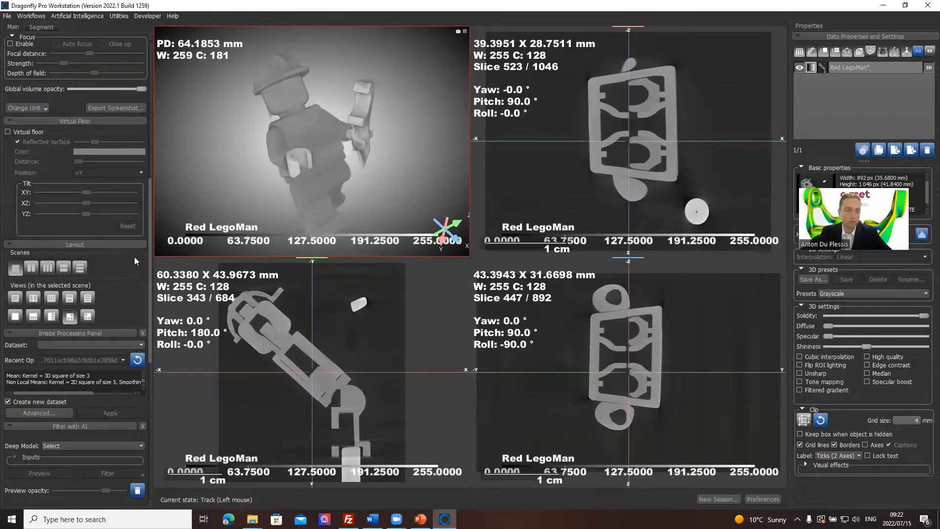
Display the window levelling histogram with a logarithmic Y axis and narrow the 3D view's range to about 102–135
{"action": "left_click_drag", "start_coordinate": [151, 265], "coordinate": [153, 122]}
{"action": "left_click", "coordinate": [84, 98]}
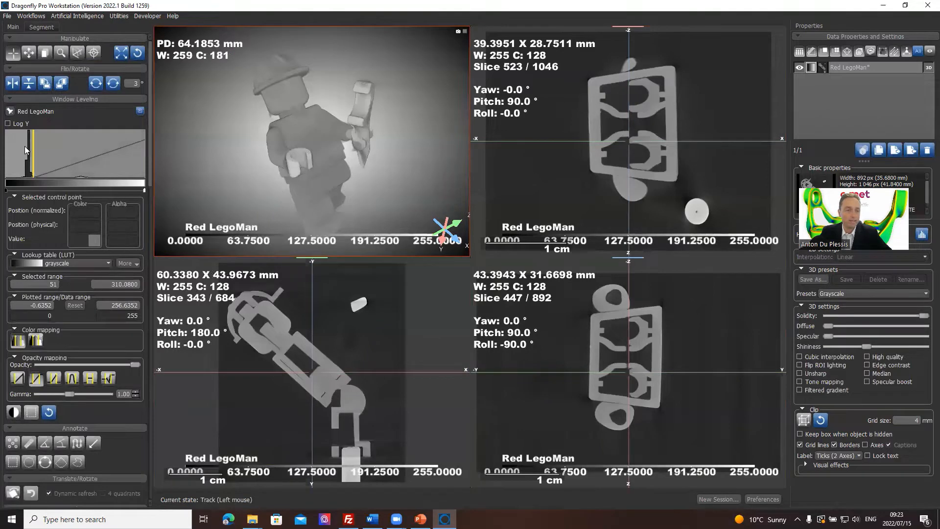
{"action": "mouse_move", "coordinate": [19, 146]}
{"action": "left_mouse_down"}
{"action": "mouse_move", "coordinate": [2, 147]}
{"action": "mouse_move", "coordinate": [13, 146]}
{"action": "left_mouse_up"}
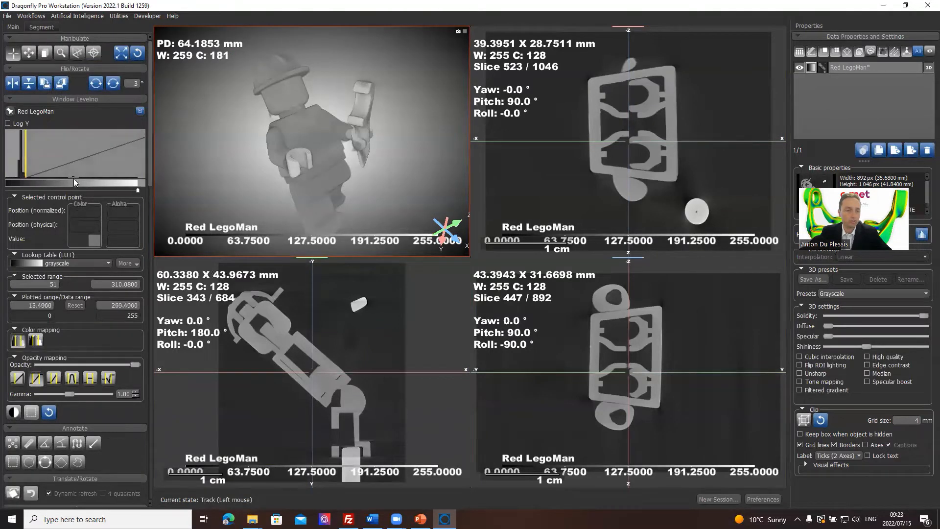
{"action": "left_click", "coordinate": [18, 123]}
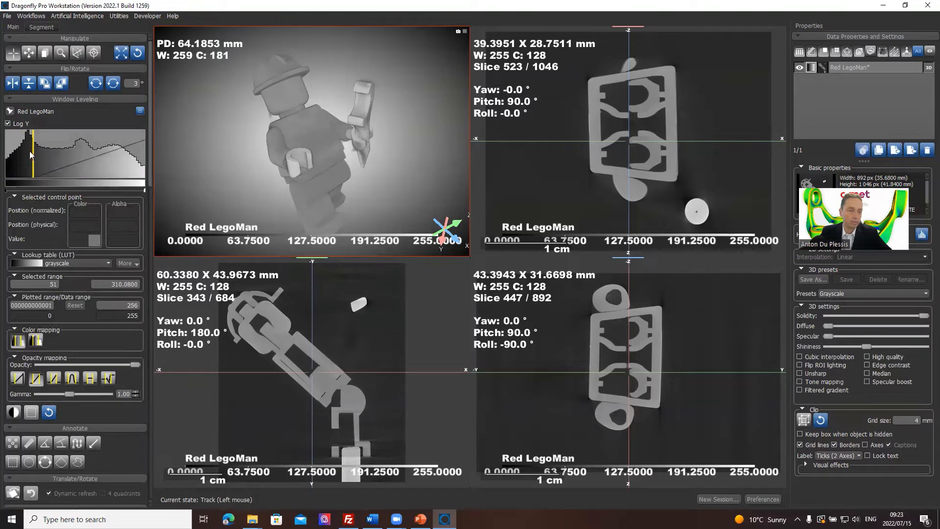
{"action": "mouse_move", "coordinate": [35, 150]}
{"action": "left_mouse_down"}
{"action": "mouse_move", "coordinate": [104, 150]}
{"action": "mouse_move", "coordinate": [14, 141]}
{"action": "mouse_move", "coordinate": [50, 145]}
{"action": "mouse_move", "coordinate": [25, 146]}
{"action": "left_mouse_up"}
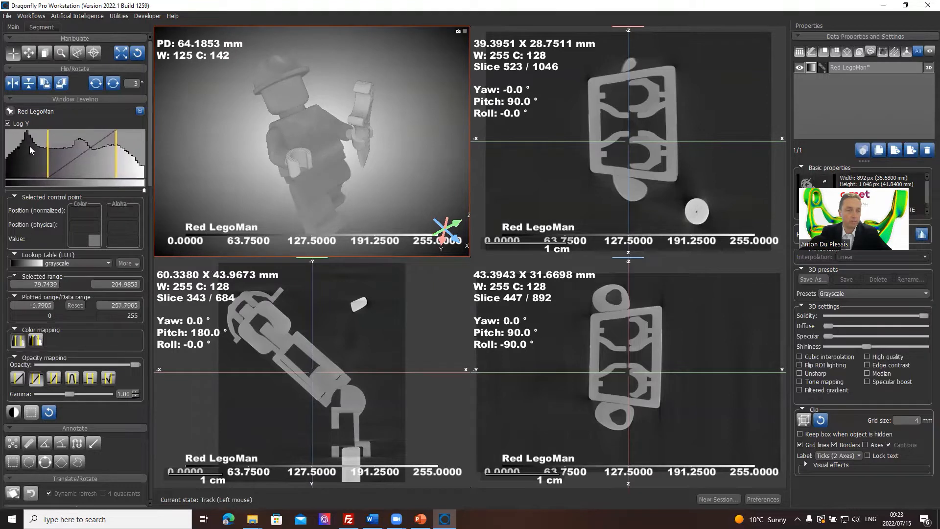
{"action": "mouse_move", "coordinate": [83, 152]}
{"action": "left_mouse_down"}
{"action": "mouse_move", "coordinate": [62, 148]}
{"action": "mouse_move", "coordinate": [109, 146]}
{"action": "mouse_move", "coordinate": [60, 145]}
{"action": "mouse_move", "coordinate": [131, 149]}
{"action": "mouse_move", "coordinate": [61, 147]}
{"action": "mouse_move", "coordinate": [106, 156]}
{"action": "mouse_move", "coordinate": [61, 147]}
{"action": "mouse_move", "coordinate": [69, 165]}
{"action": "left_mouse_up"}
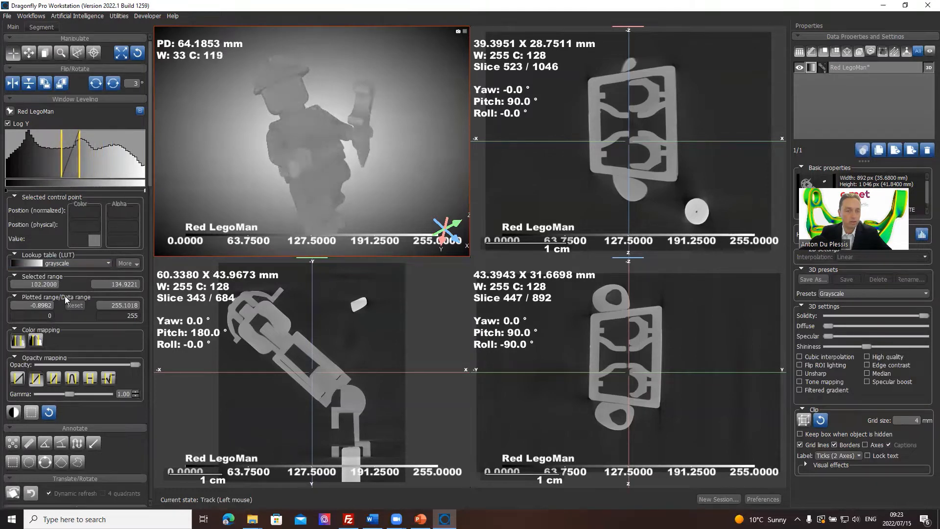
Set the 3D view's gamma to 2.00 and its lower range limit to about 67, and inspect the rotated figure
{"action": "left_click_drag", "start_coordinate": [65, 394], "coordinate": [140, 387]}
{"action": "left_click_drag", "start_coordinate": [62, 153], "coordinate": [43, 156]}
{"action": "left_click_drag", "start_coordinate": [218, 139], "coordinate": [358, 166]}
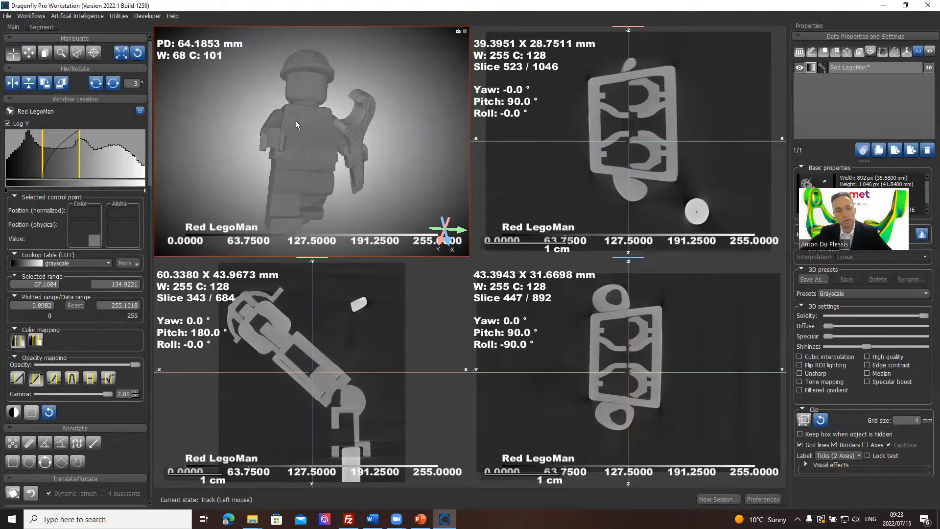
Reposition the figure in the 3D and slice views and compare the window levelling settings of each view
{"action": "middle_click_drag", "start_coordinate": [295, 121], "coordinate": [275, 113]}
{"action": "middle_click_drag", "start_coordinate": [663, 95], "coordinate": [624, 88]}
{"action": "middle_click_drag", "start_coordinate": [703, 362], "coordinate": [716, 384]}
{"action": "middle_click_drag", "start_coordinate": [340, 322], "coordinate": [340, 322]}
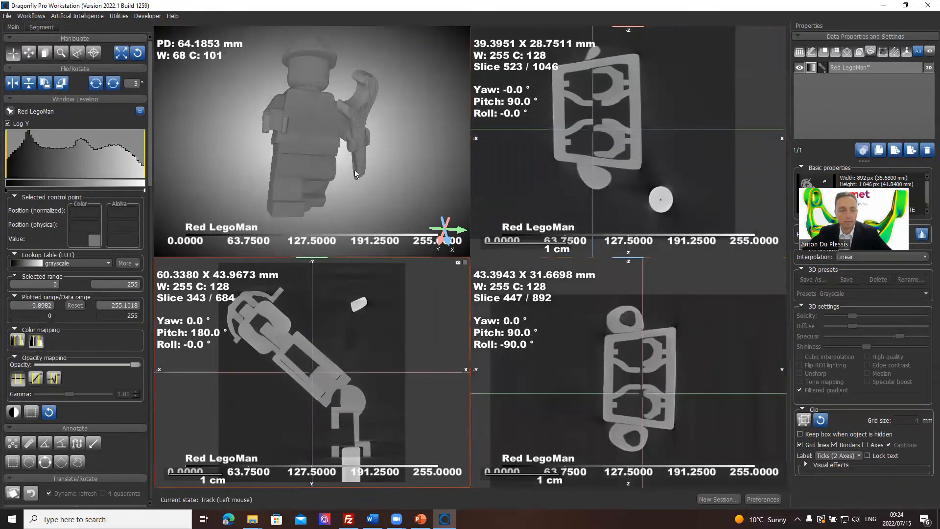
{"action": "left_click", "coordinate": [360, 138]}
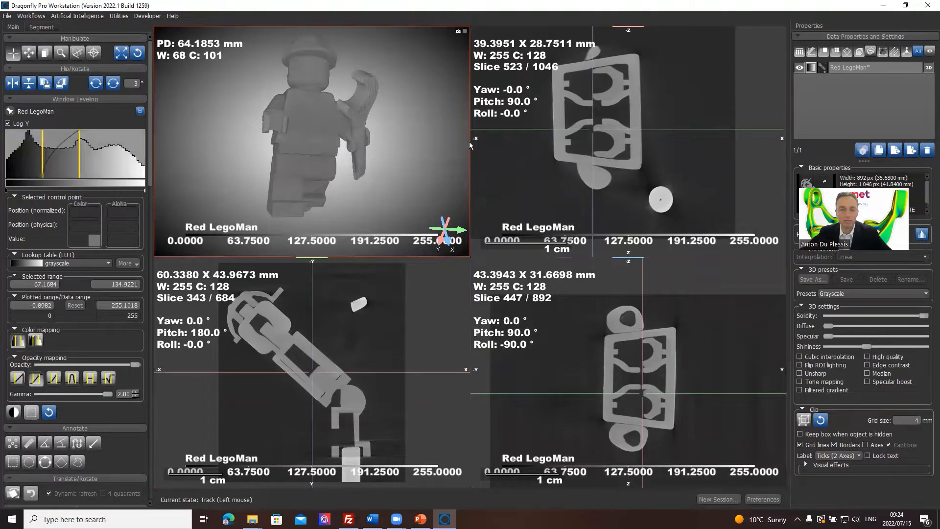
{"action": "left_click", "coordinate": [683, 95]}
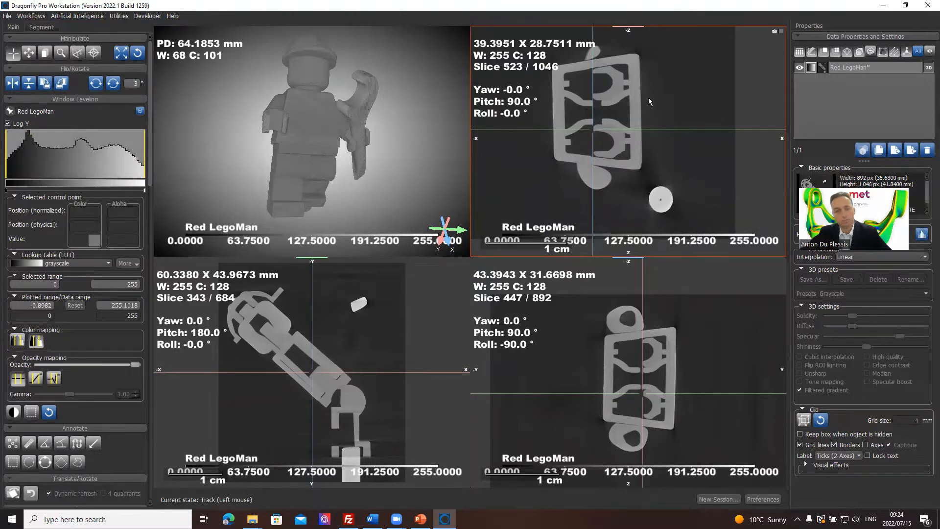
{"action": "middle_click_drag", "start_coordinate": [648, 98], "coordinate": [525, 98]}
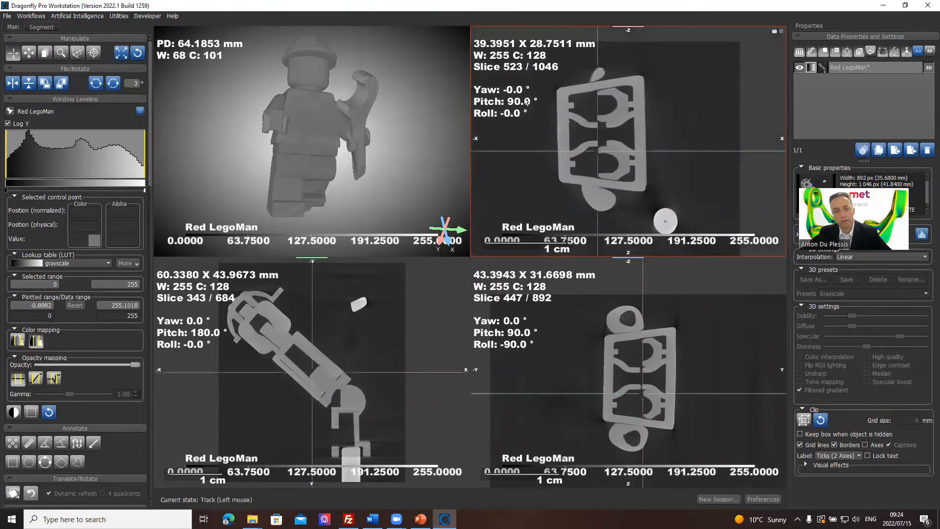
{"action": "mouse_move", "coordinate": [327, 116]}
{"action": "middle_mouse_down"}
{"action": "mouse_move", "coordinate": [245, 105]}
{"action": "mouse_move", "coordinate": [363, 112]}
{"action": "mouse_move", "coordinate": [324, 118]}
{"action": "middle_mouse_up"}
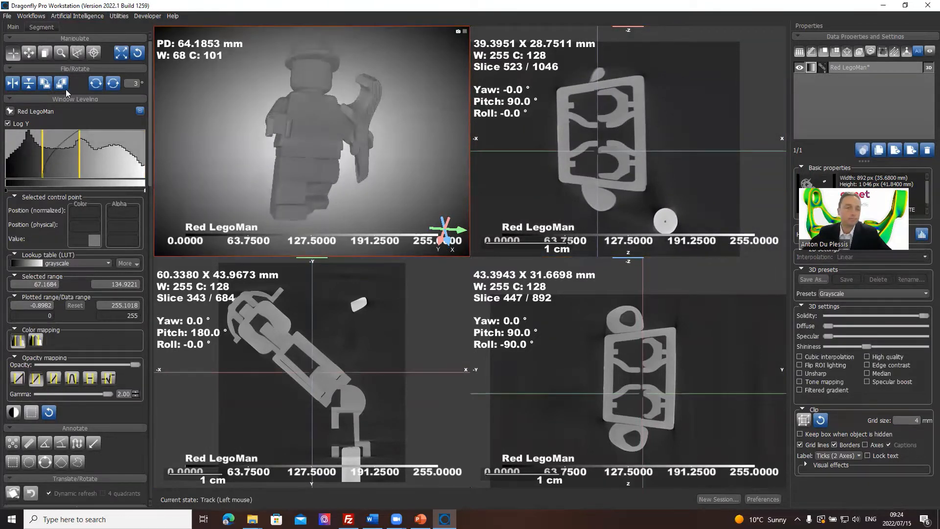
Shift the 3D window range to about 109–177 and set the slice views' range to about 53–194
{"action": "left_click_drag", "start_coordinate": [58, 157], "coordinate": [86, 145]}
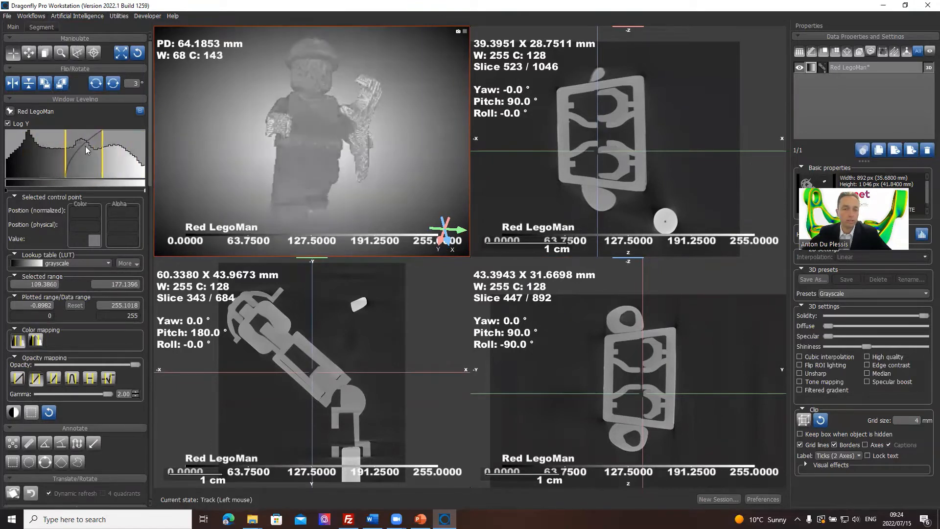
{"action": "left_click", "coordinate": [664, 90]}
{"action": "left_click_drag", "start_coordinate": [7, 147], "coordinate": [66, 144]}
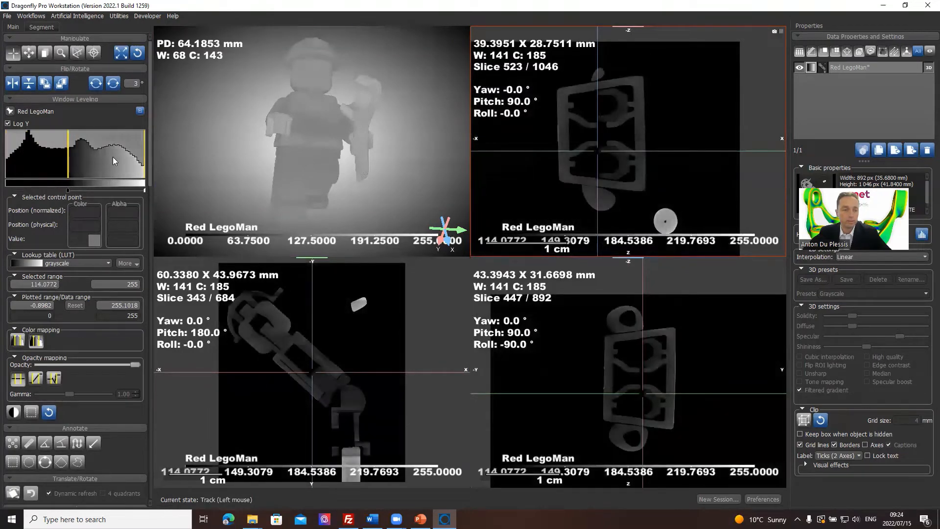
{"action": "left_click_drag", "start_coordinate": [140, 148], "coordinate": [107, 150]}
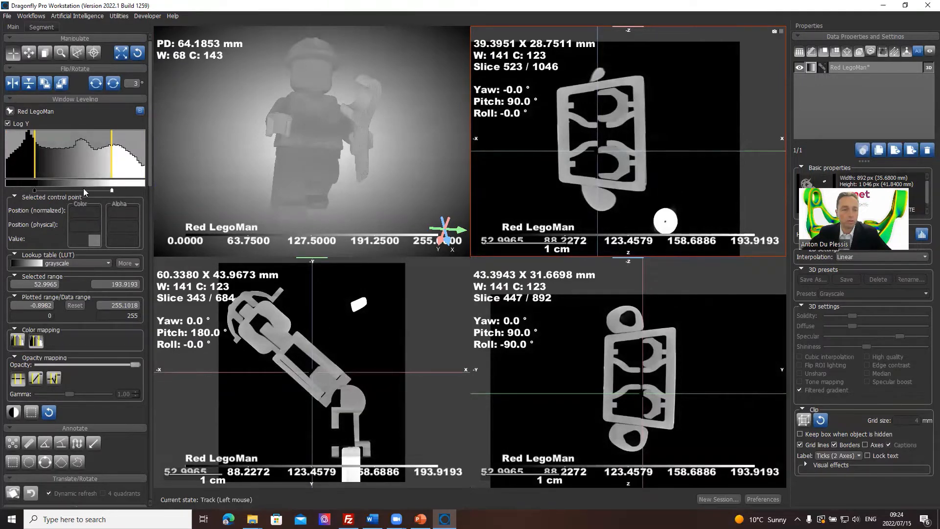
Maximize the XY slice view, apply ramp opacity mapping and narrow its window range to about 63–165
{"action": "double_click", "coordinate": [354, 325]}
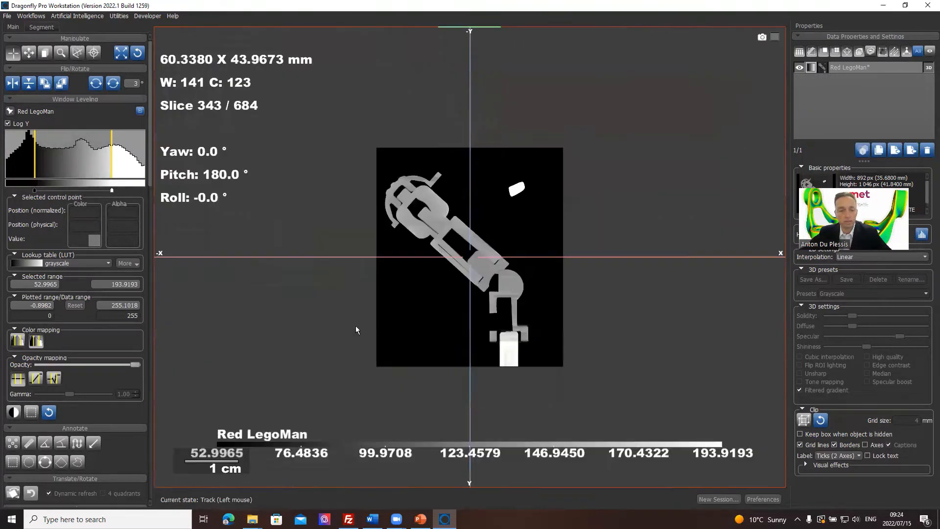
{"action": "scroll", "coordinate": [392, 116], "scroll_direction": "up", "scroll_amount": 3}
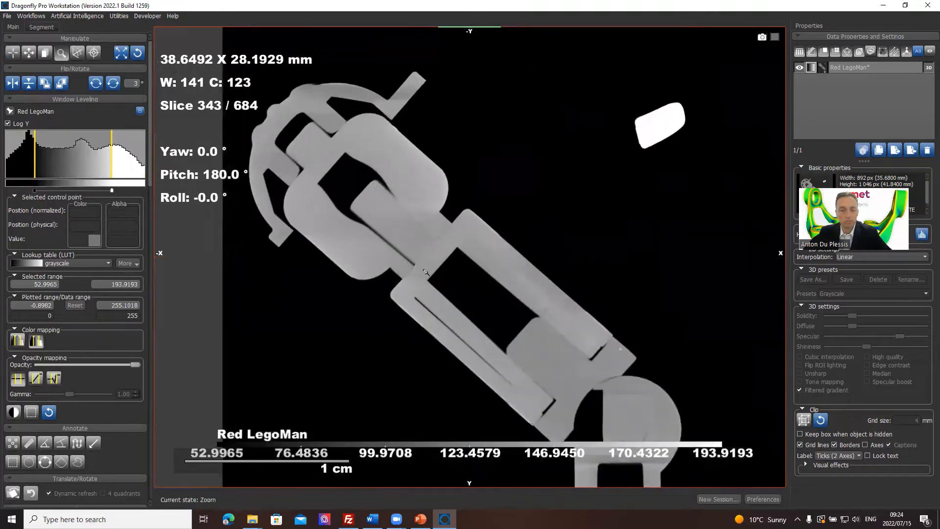
{"action": "double_click", "coordinate": [418, 211]}
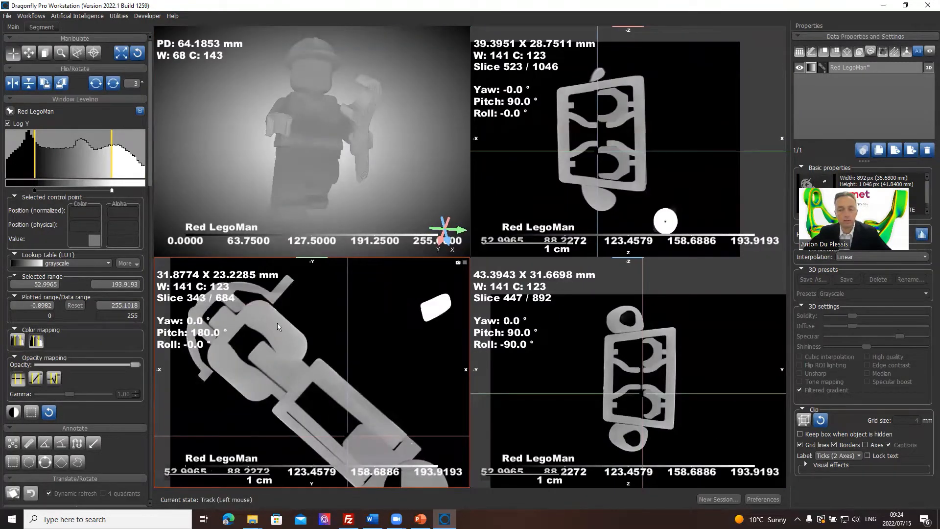
{"action": "double_click", "coordinate": [278, 327]}
{"action": "middle_click_drag", "start_coordinate": [431, 248], "coordinate": [337, 221]}
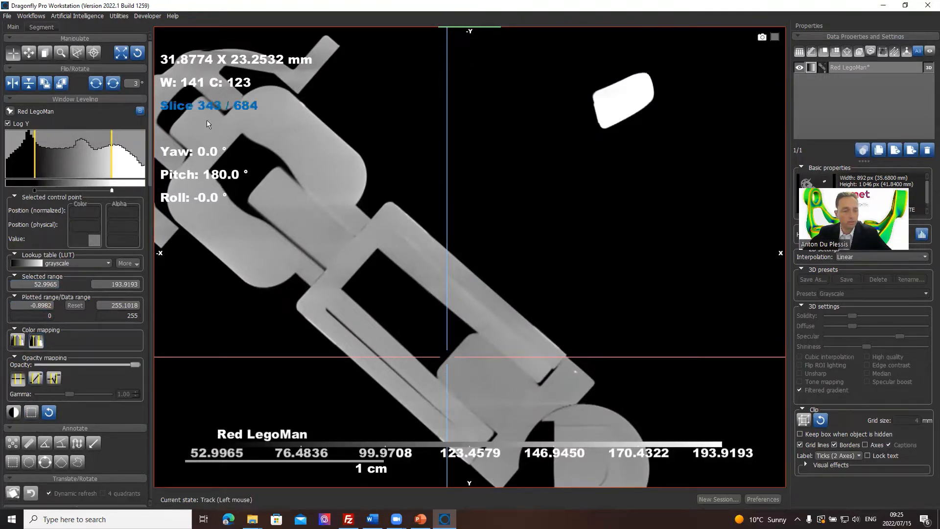
{"action": "left_click", "coordinate": [37, 380]}
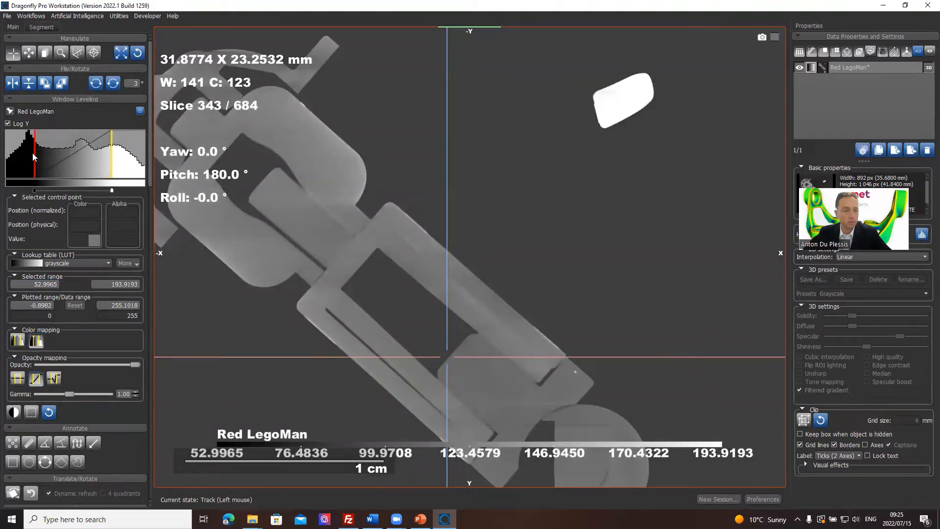
{"action": "left_click_drag", "start_coordinate": [38, 153], "coordinate": [66, 168]}
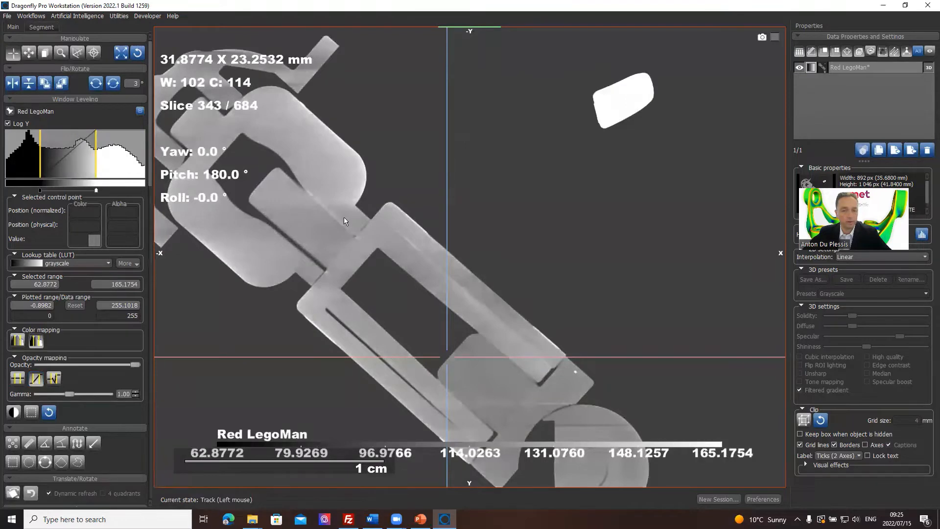
Examine the figure's torso and legs in the slices around 343
{"action": "middle_click_drag", "start_coordinate": [344, 221], "coordinate": [443, 117]}
{"action": "middle_click_drag", "start_coordinate": [485, 235], "coordinate": [428, 178]}
{"action": "scroll", "coordinate": [427, 179], "scroll_direction": "down", "scroll_amount": 8}
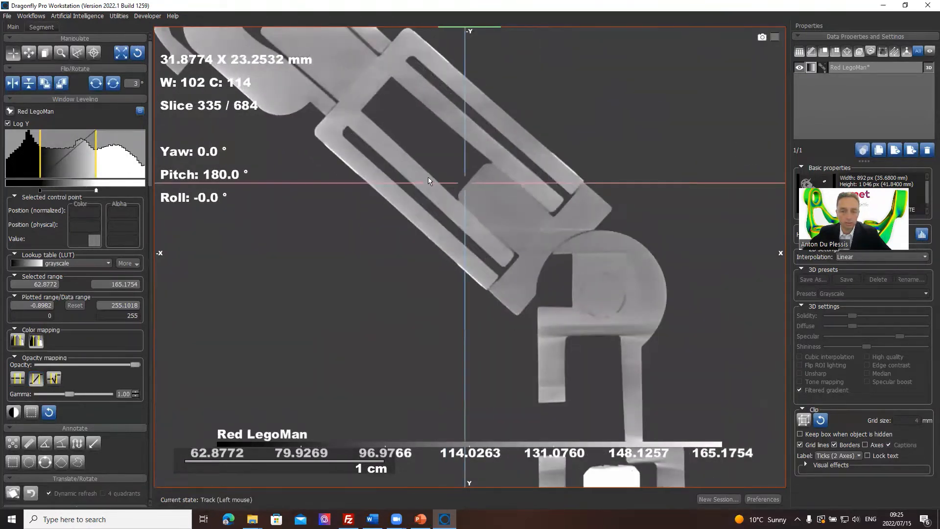
{"action": "scroll", "coordinate": [444, 200], "scroll_direction": "up", "scroll_amount": 11}
{"action": "scroll", "coordinate": [444, 201], "scroll_direction": "down", "scroll_amount": 4}
{"action": "scroll", "coordinate": [444, 200], "scroll_direction": "up", "scroll_amount": 1}
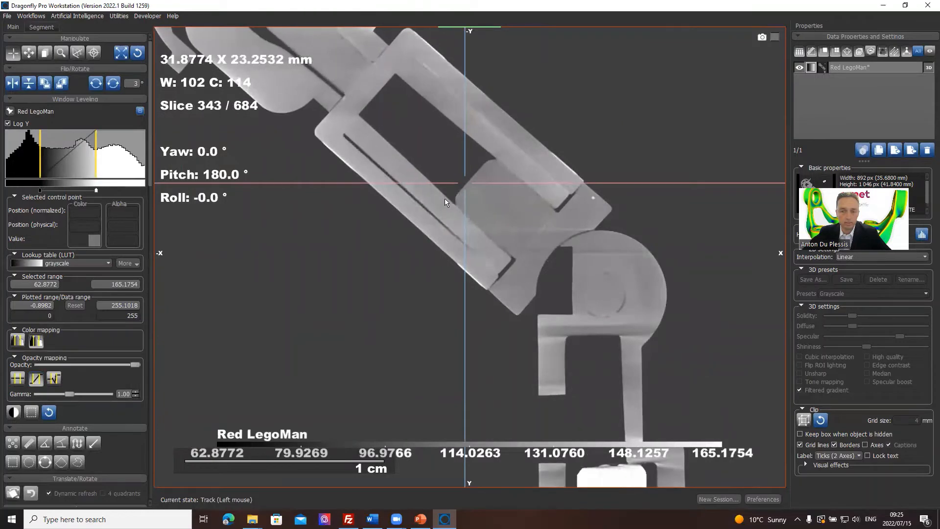
Enlarge the hip joint area of slice 343 and set the slice gamma to about 0.34
{"action": "middle_click_drag", "start_coordinate": [644, 216], "coordinate": [633, 188]}
{"action": "right_click_drag", "start_coordinate": [630, 177], "coordinate": [547, 161]}
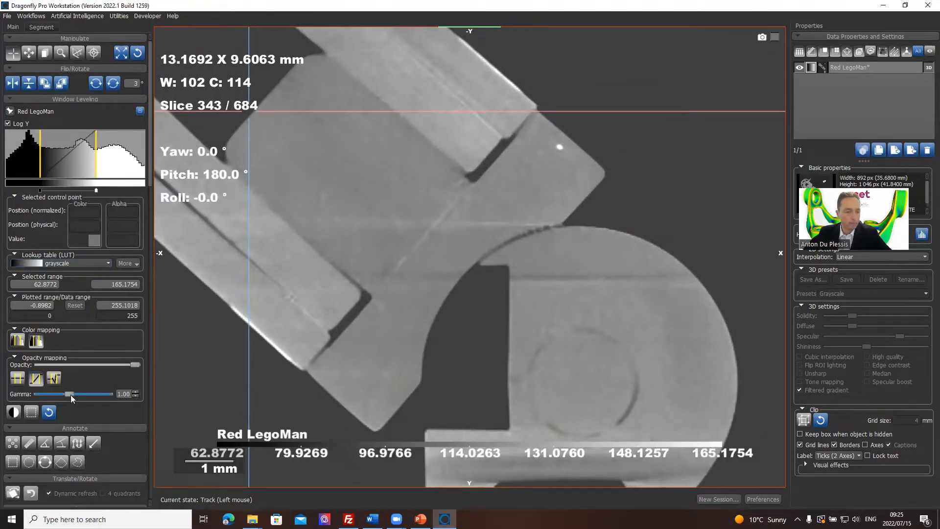
{"action": "left_click_drag", "start_coordinate": [70, 394], "coordinate": [43, 394]}
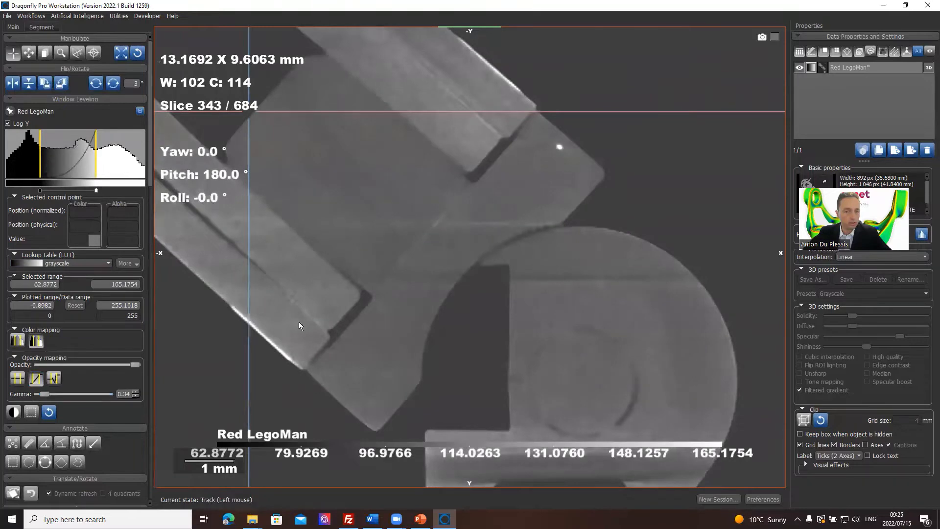
Restore the four-view layout and reposition the figure within the 3D view and the three slice views
{"action": "double_click", "coordinate": [418, 266]}
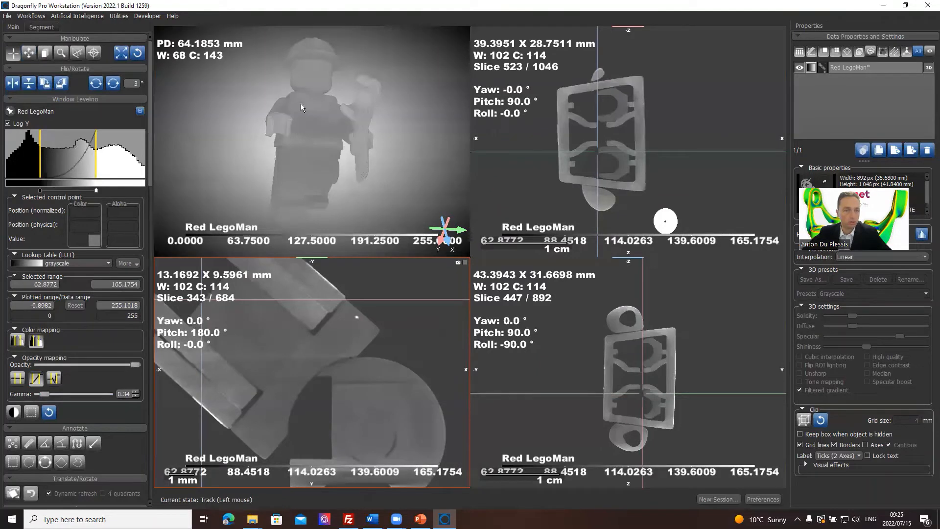
{"action": "left_click", "coordinate": [299, 127]}
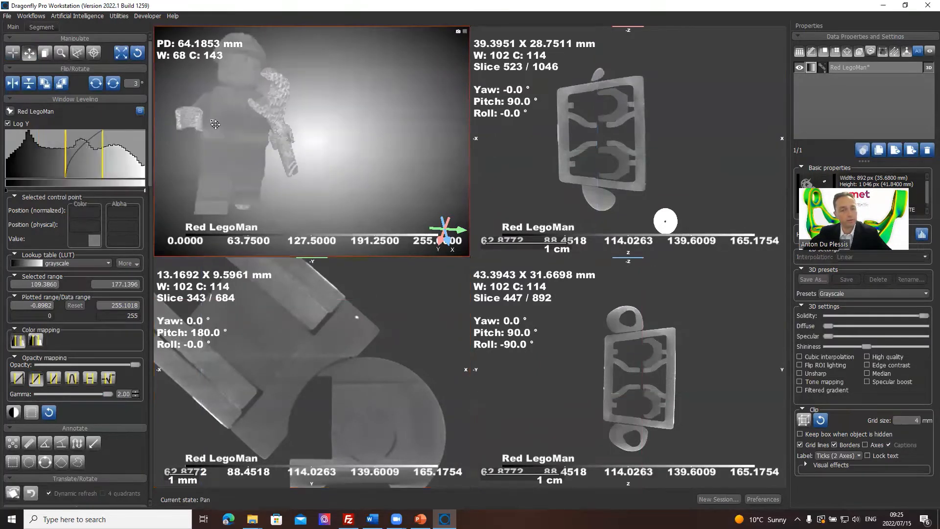
{"action": "left_click", "coordinate": [29, 53]}
{"action": "mouse_move", "coordinate": [324, 126]}
{"action": "left_mouse_down"}
{"action": "mouse_move", "coordinate": [287, 110]}
{"action": "mouse_move", "coordinate": [329, 119]}
{"action": "mouse_move", "coordinate": [319, 122]}
{"action": "left_mouse_up"}
{"action": "left_click_drag", "start_coordinate": [638, 141], "coordinate": [695, 141]}
{"action": "mouse_move", "coordinate": [323, 338]}
{"action": "left_mouse_down"}
{"action": "mouse_move", "coordinate": [252, 345]}
{"action": "mouse_move", "coordinate": [329, 349]}
{"action": "left_mouse_up"}
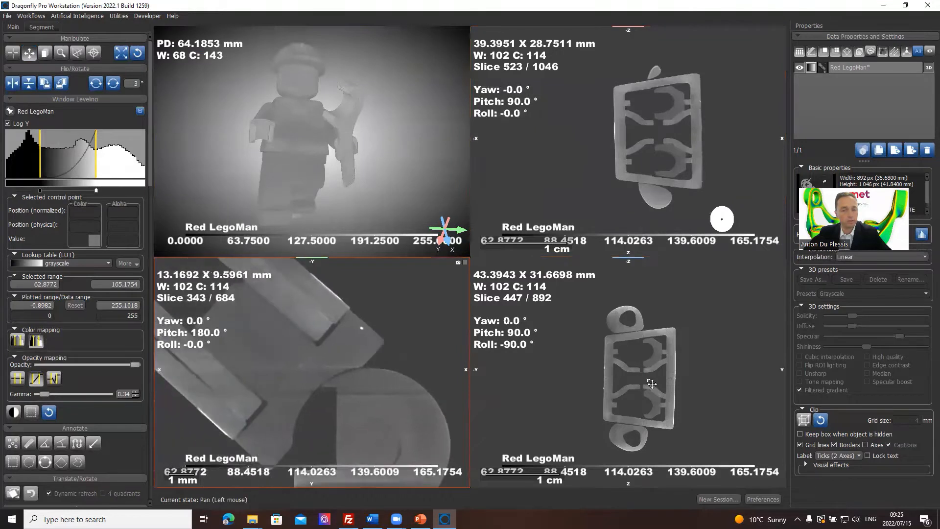
{"action": "left_click_drag", "start_coordinate": [653, 384], "coordinate": [617, 368]}
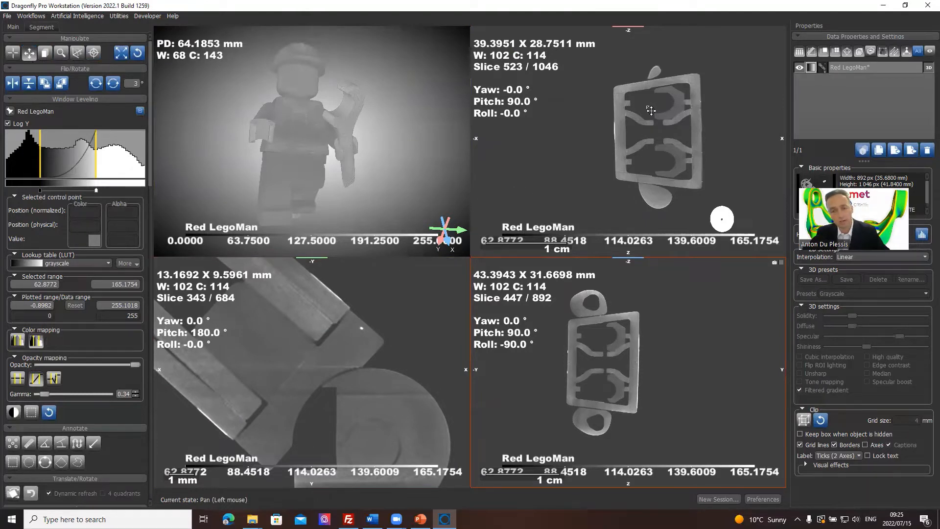
{"action": "key", "text": "Escape"}
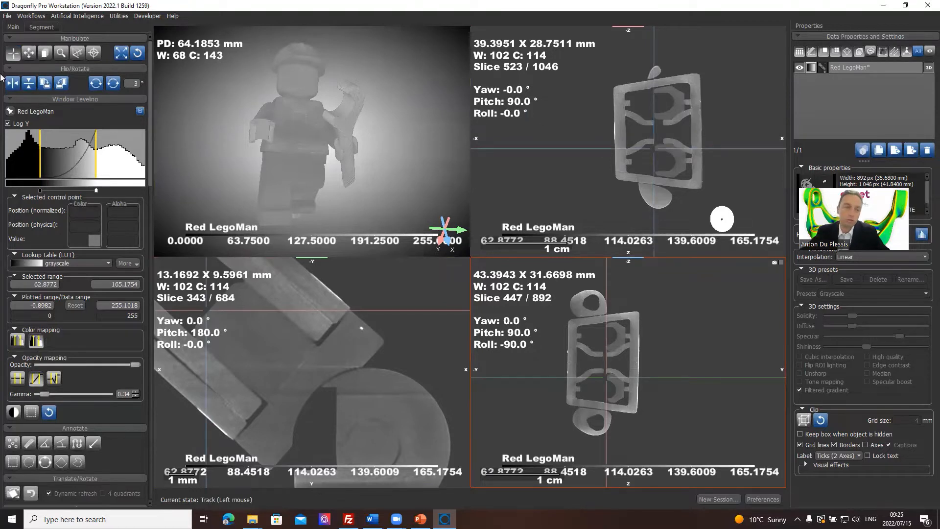
{"action": "middle_click_drag", "start_coordinate": [683, 106], "coordinate": [663, 99]}
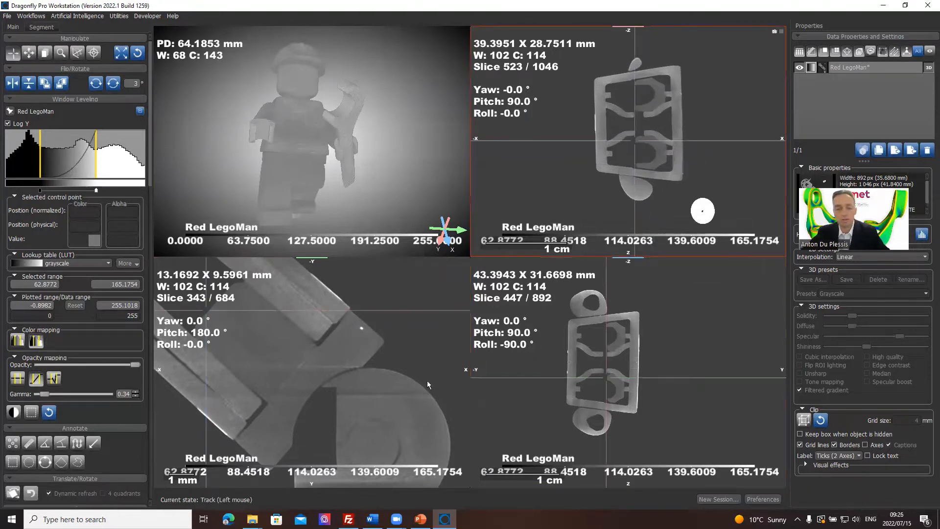
Maximize the XZ slice view, move its crosshair clear of the figure and switch to the Pan tool
{"action": "double_click", "coordinate": [693, 96]}
{"action": "middle_click_drag", "start_coordinate": [556, 233], "coordinate": [549, 202]}
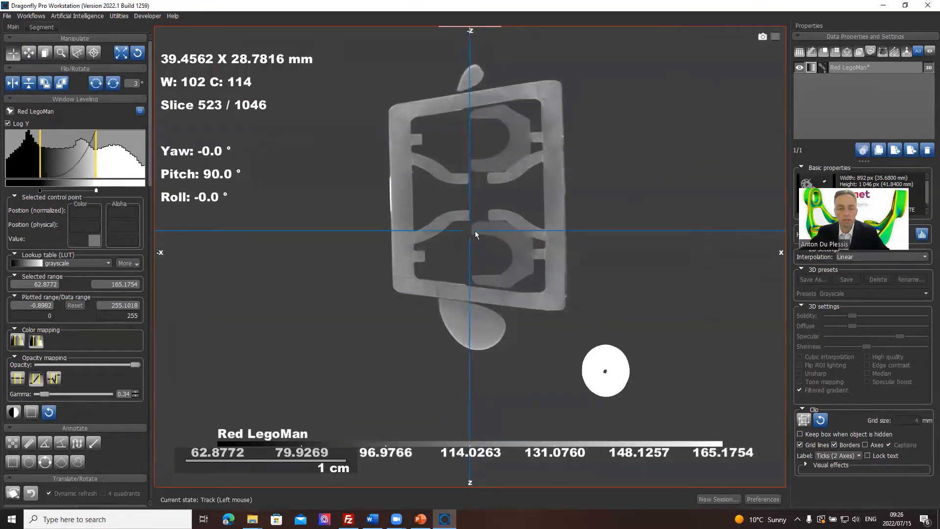
{"action": "left_click_drag", "start_coordinate": [471, 227], "coordinate": [142, 511]}
{"action": "left_click_drag", "start_coordinate": [183, 448], "coordinate": [475, 204]}
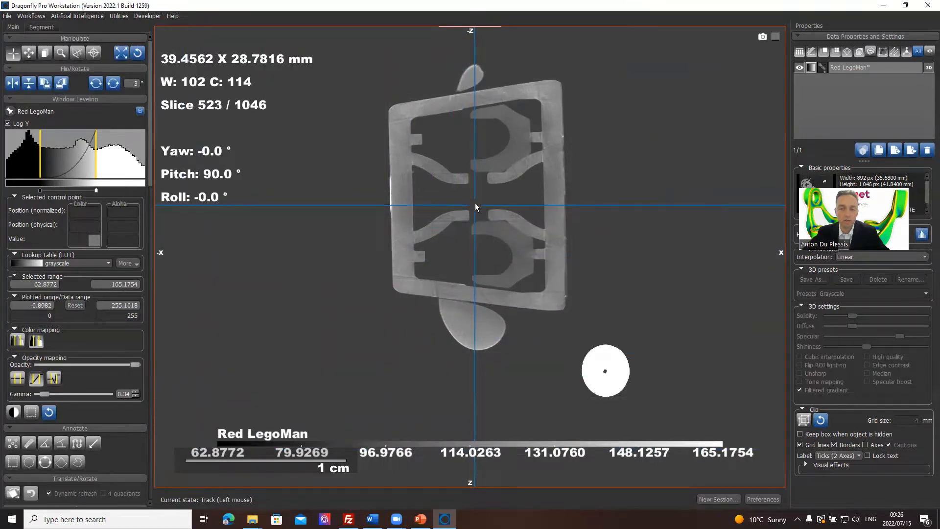
{"action": "left_click_drag", "start_coordinate": [475, 203], "coordinate": [170, 420]}
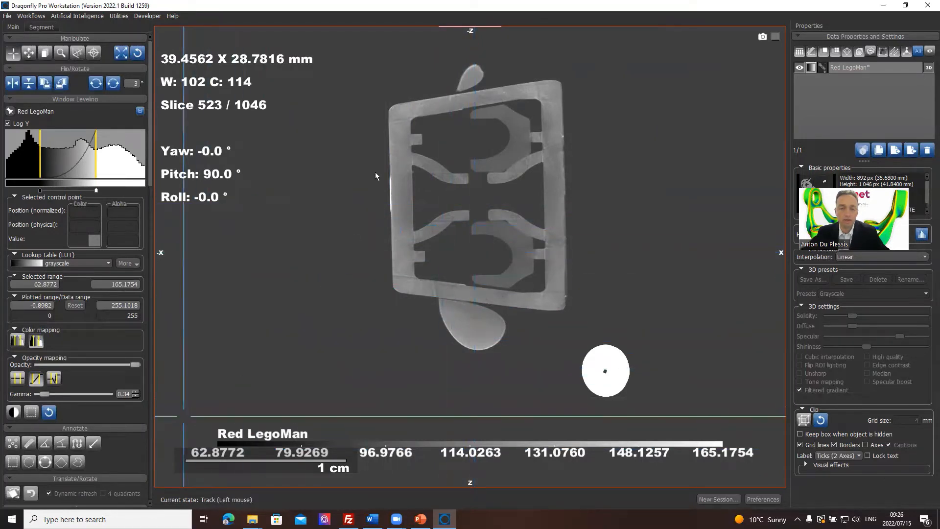
{"action": "left_click", "coordinate": [28, 55]}
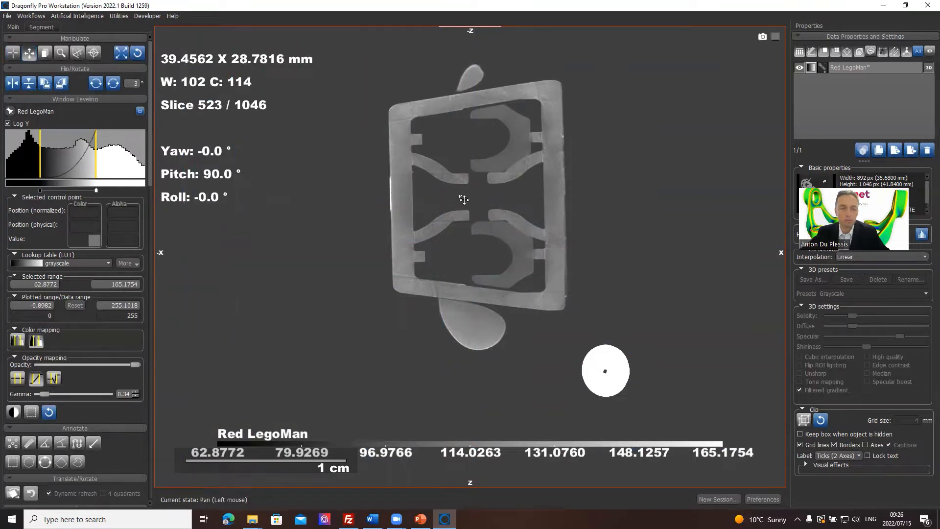
Start exporting a 1291 × 942 screenshot of the XZ slice view as TIFF, and cancel before saving
{"action": "right_click", "coordinate": [517, 165]}
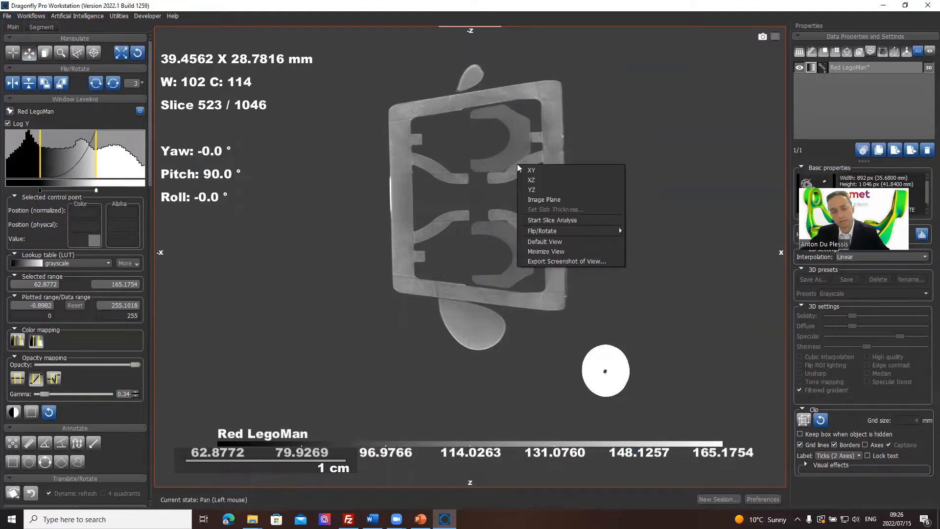
{"action": "left_click", "coordinate": [552, 262]}
{"action": "double_click", "coordinate": [503, 247]}
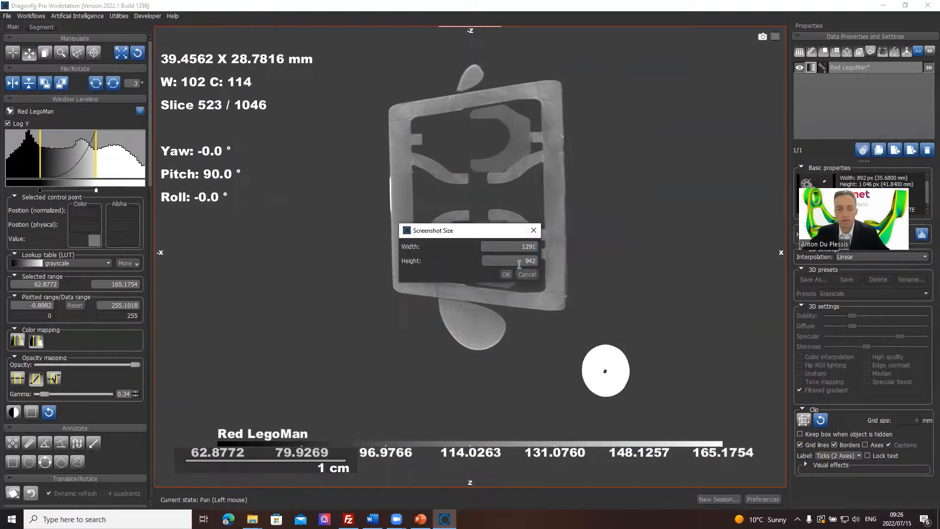
{"action": "left_click", "coordinate": [505, 275]}
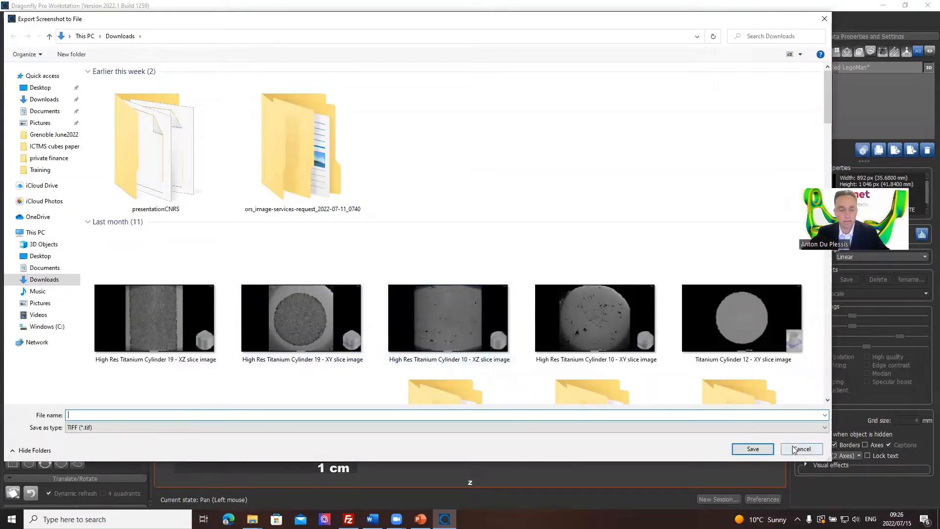
{"action": "left_click", "coordinate": [498, 428]}
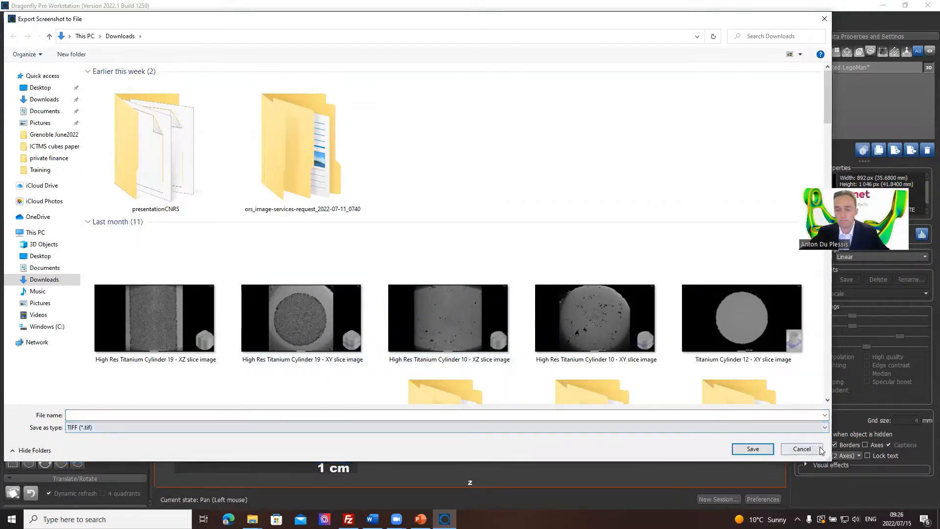
{"action": "left_click", "coordinate": [801, 449]}
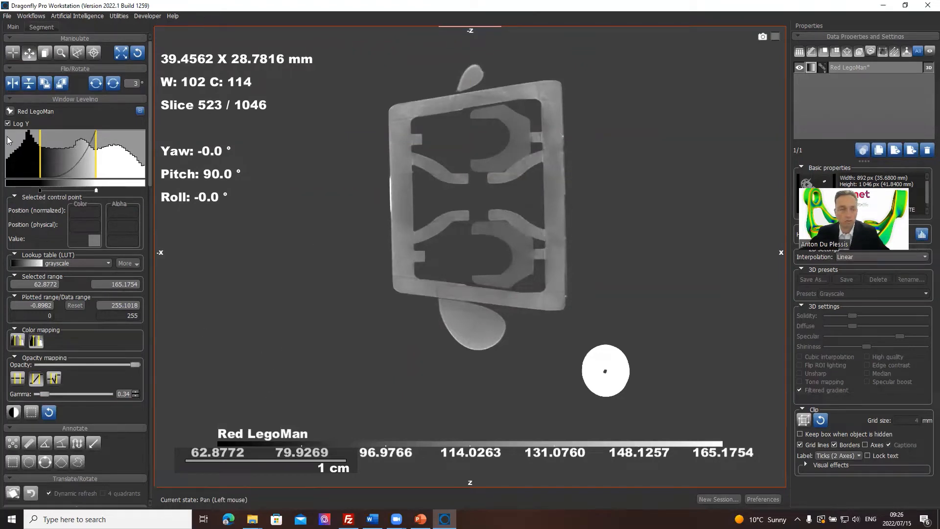
Place the crosshair on the wrench's round white cross-section in XZ slice 523 and enlarge that area to nearly fill the view
{"action": "left_click", "coordinate": [13, 52]}
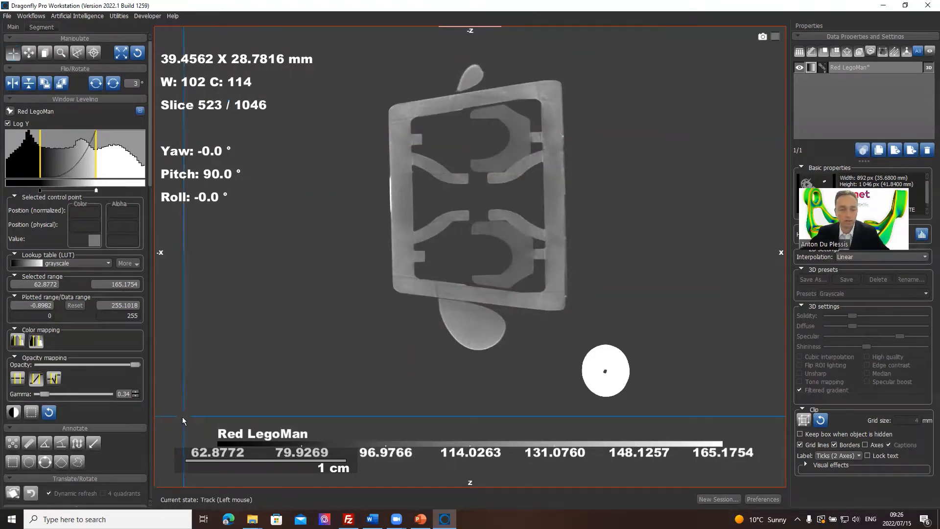
{"action": "left_click_drag", "start_coordinate": [183, 420], "coordinate": [606, 375]}
{"action": "key", "text": "z"}
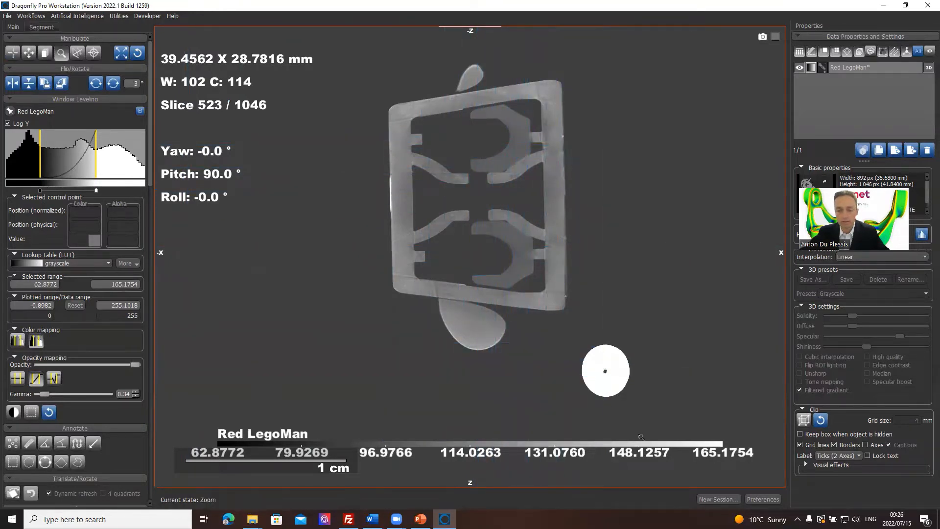
{"action": "right_click_drag", "start_coordinate": [642, 436], "coordinate": [699, 352]}
{"action": "middle_click_drag", "start_coordinate": [680, 330], "coordinate": [619, 186]}
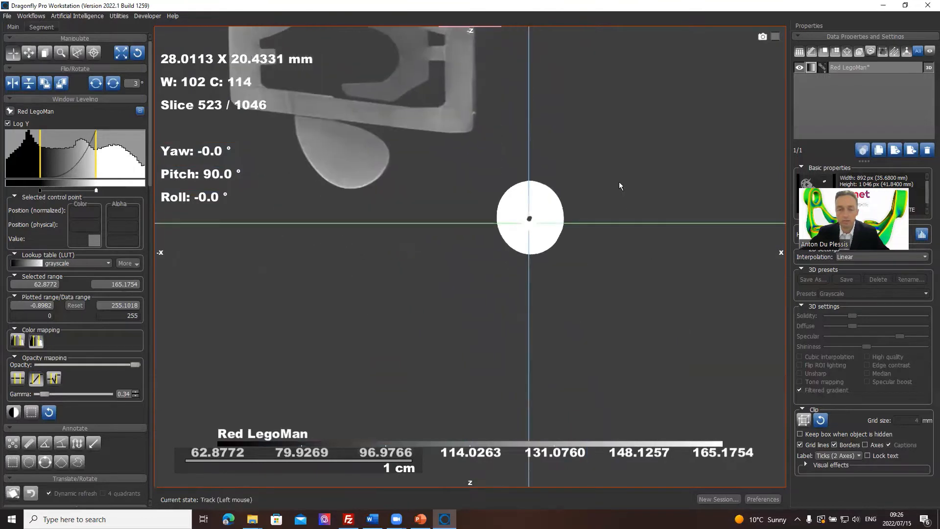
{"action": "right_click_drag", "start_coordinate": [591, 166], "coordinate": [585, 333]}
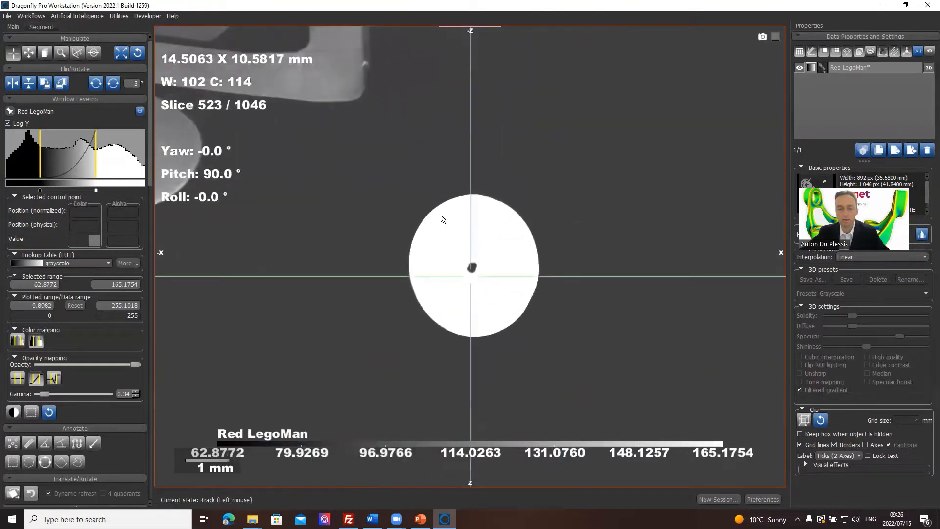
{"action": "right_click_drag", "start_coordinate": [403, 234], "coordinate": [600, 306]}
{"action": "middle_click_drag", "start_coordinate": [624, 316], "coordinate": [593, 212]}
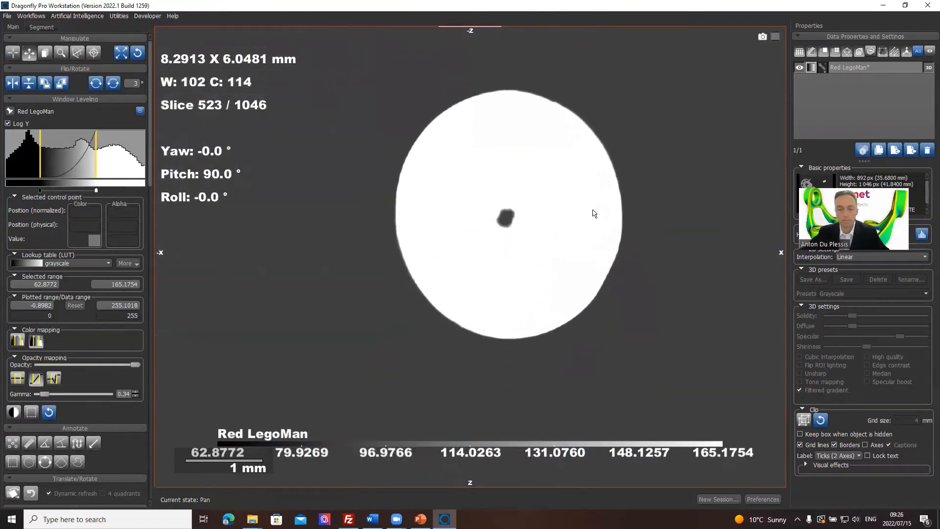
{"action": "right_click_drag", "start_coordinate": [575, 191], "coordinate": [566, 260]}
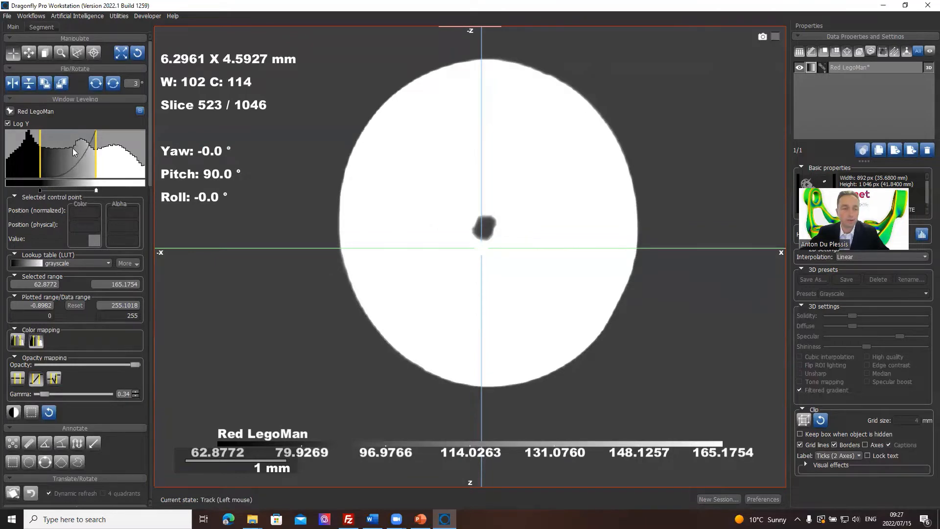
Set the slice gamma to about 1.51 and shift the window range to about 146–249
{"action": "left_click_drag", "start_coordinate": [72, 148], "coordinate": [105, 144]}
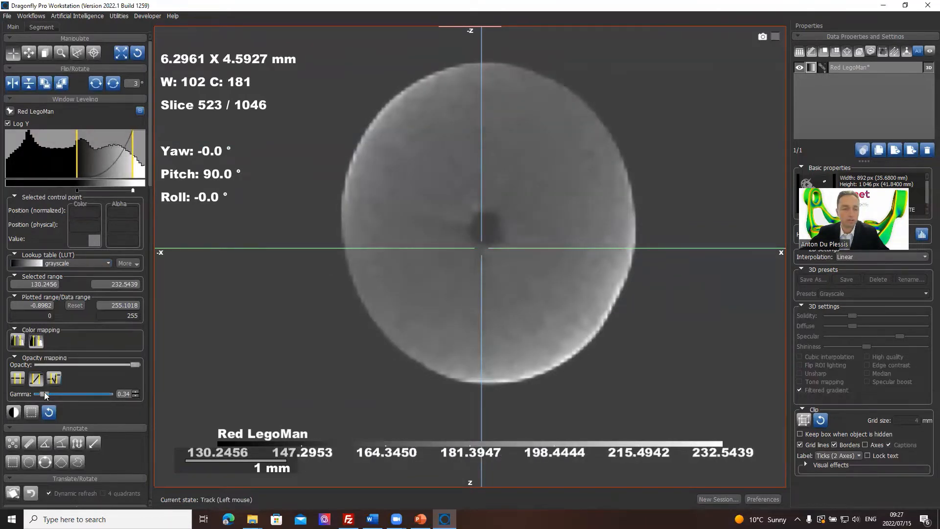
{"action": "left_click_drag", "start_coordinate": [44, 394], "coordinate": [89, 395]}
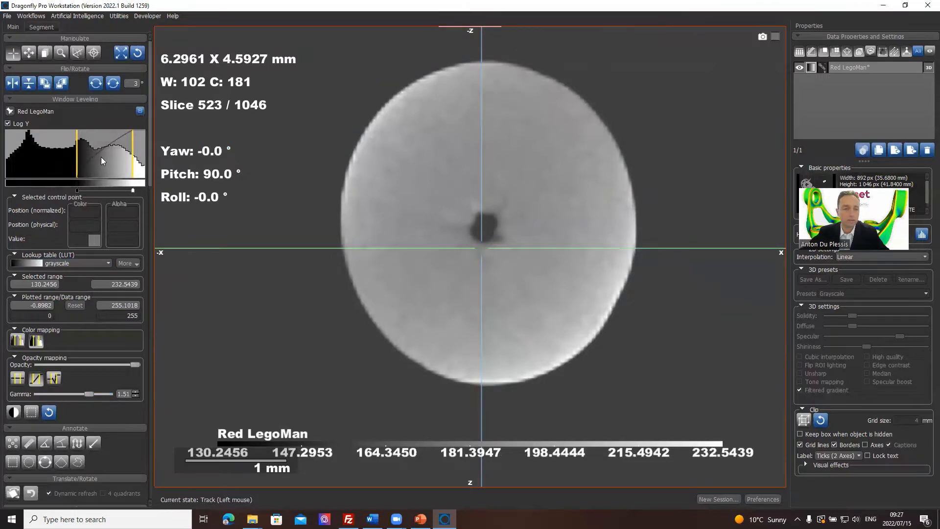
{"action": "left_click_drag", "start_coordinate": [101, 157], "coordinate": [115, 167]}
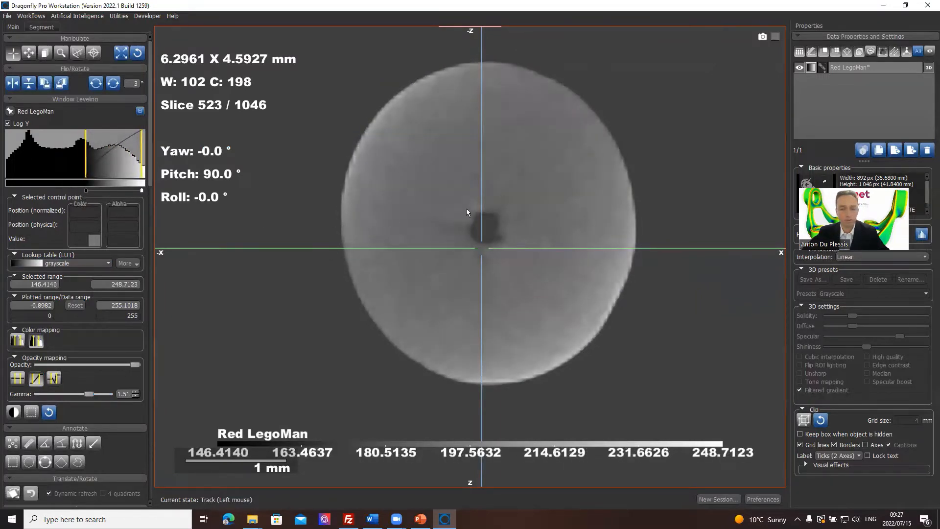
Centre the crosshair on the wrench's dark central pore, restore the four-view layout and centre the wrench in the YZ view
{"action": "left_click_drag", "start_coordinate": [466, 212], "coordinate": [486, 230]}
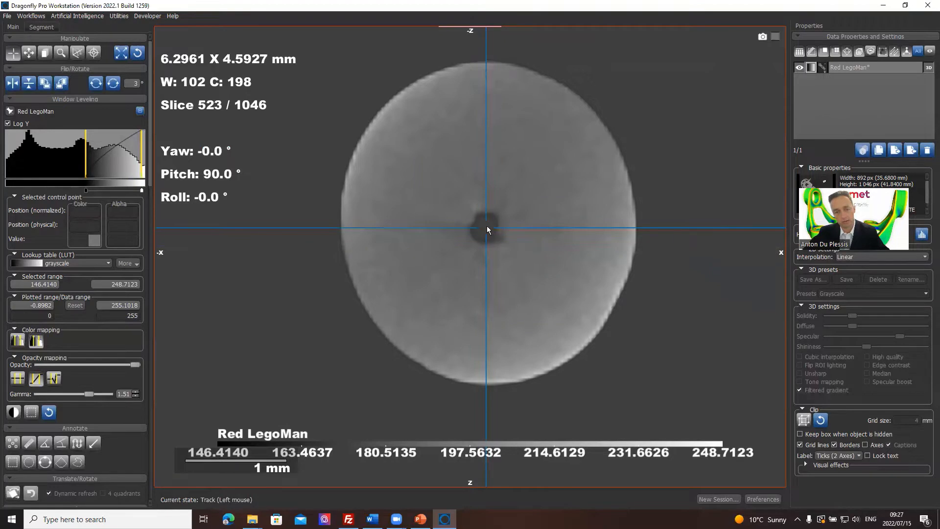
{"action": "key", "text": "space"}
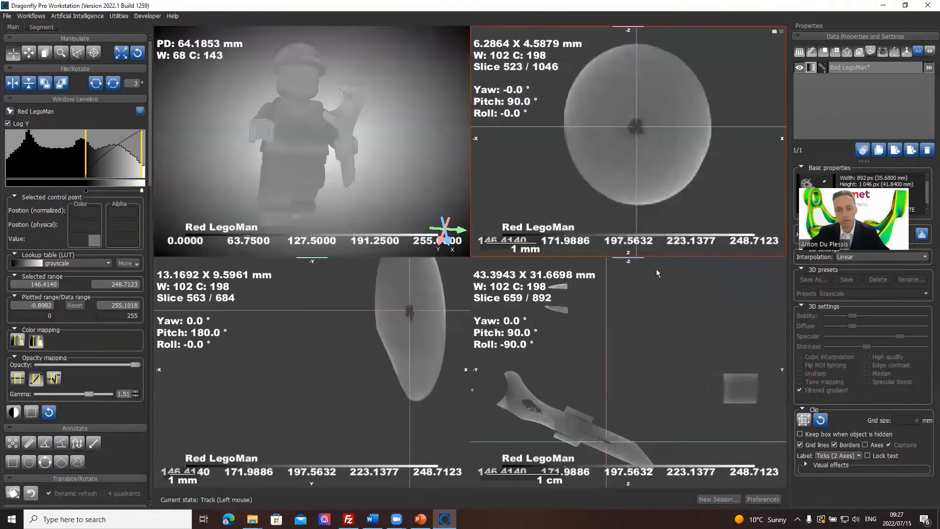
{"action": "middle_click_drag", "start_coordinate": [670, 402], "coordinate": [729, 334]}
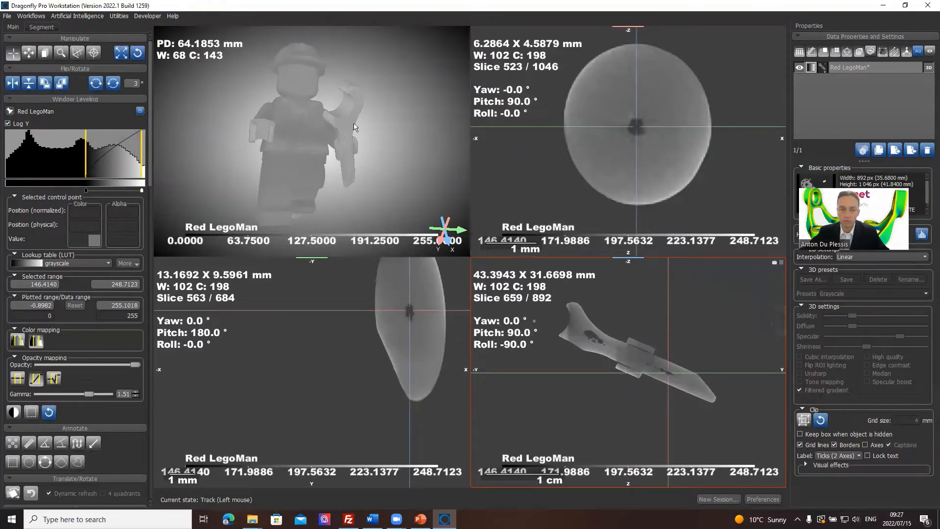
Step through neighbouring slices around XZ slice 523 and YZ slice 659, checking where their planes lie in the 3D view
{"action": "left_click", "coordinate": [384, 95]}
{"action": "right_click", "coordinate": [368, 114]}
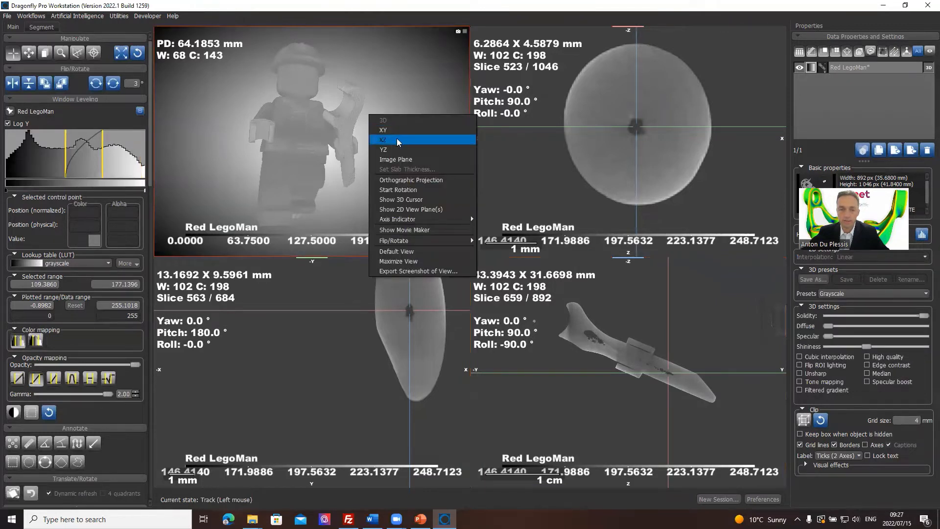
{"action": "left_click", "coordinate": [422, 200]}
{"action": "scroll", "coordinate": [703, 140], "scroll_direction": "up", "scroll_amount": 1}
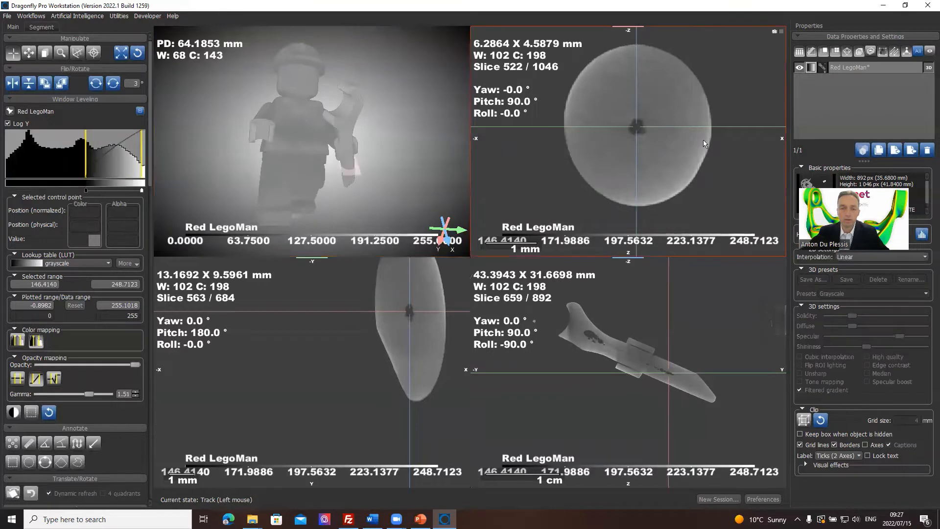
{"action": "scroll", "coordinate": [703, 139], "scroll_direction": "down", "scroll_amount": 2}
{"action": "scroll", "coordinate": [703, 139], "scroll_direction": "up", "scroll_amount": 1}
{"action": "scroll", "coordinate": [688, 150], "scroll_direction": "up", "scroll_amount": 1}
{"action": "scroll", "coordinate": [688, 151], "scroll_direction": "down", "scroll_amount": 1}
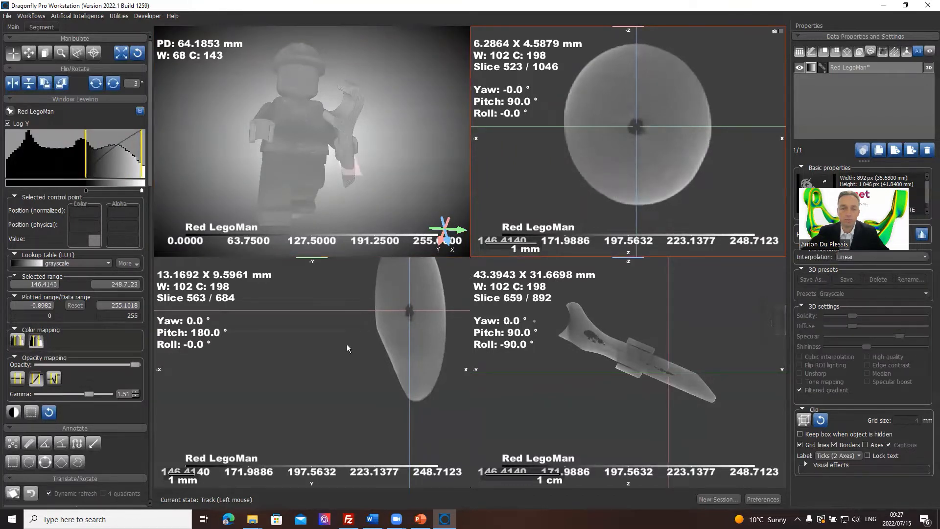
{"action": "scroll", "coordinate": [347, 348], "scroll_direction": "up", "scroll_amount": 2}
{"action": "scroll", "coordinate": [346, 349], "scroll_direction": "down", "scroll_amount": 2}
{"action": "scroll", "coordinate": [592, 407], "scroll_direction": "up", "scroll_amount": 2}
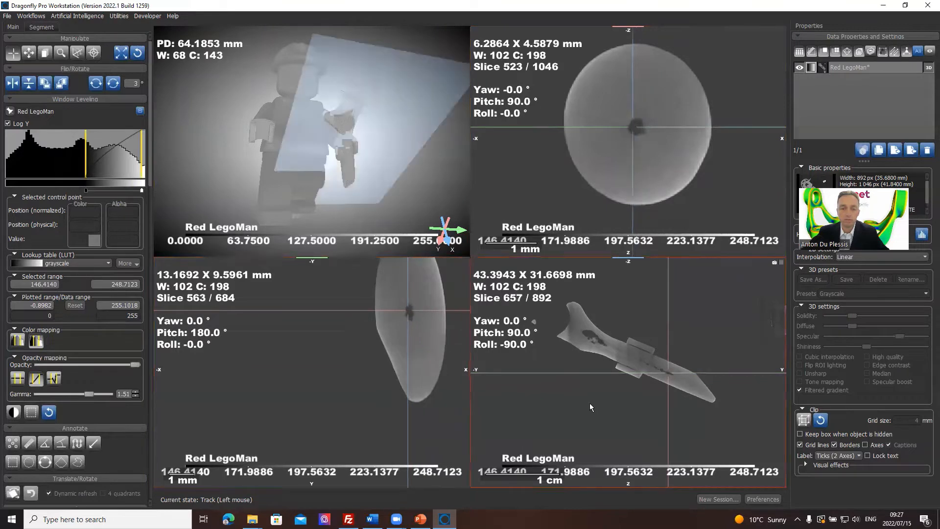
{"action": "right_click", "coordinate": [723, 353]}
{"action": "left_click", "coordinate": [718, 326]}
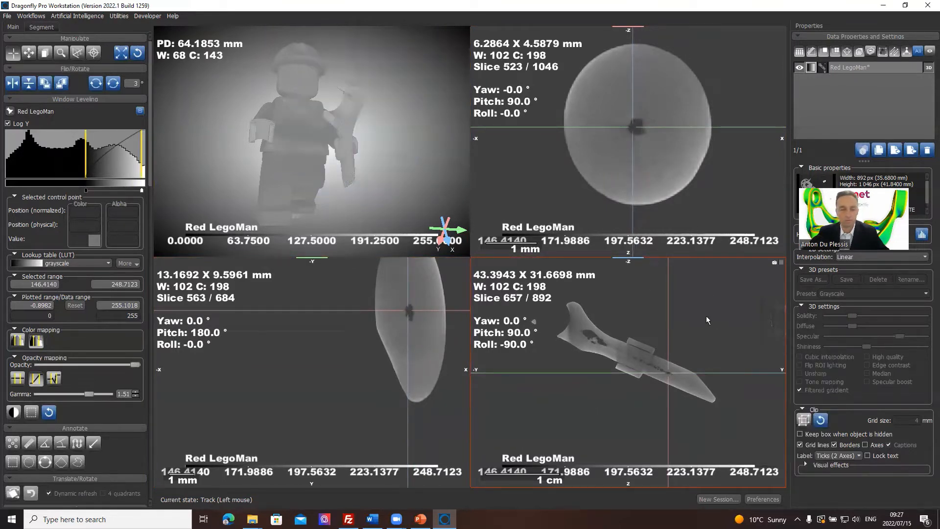
Maximize YZ slice 657 showing the wrench and rotate the view to a yaw of -12° in 3° increments
{"action": "double_click", "coordinate": [622, 340]}
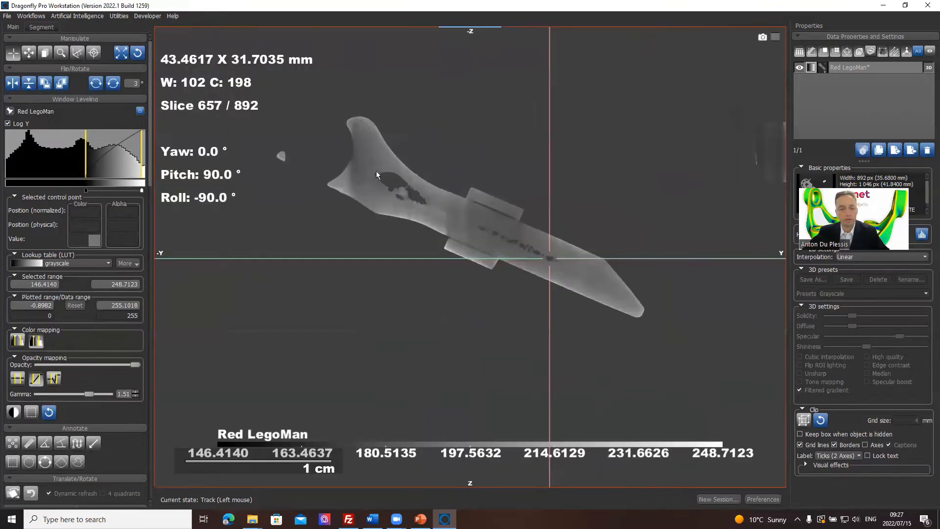
{"action": "middle_click_drag", "start_coordinate": [413, 168], "coordinate": [465, 168]}
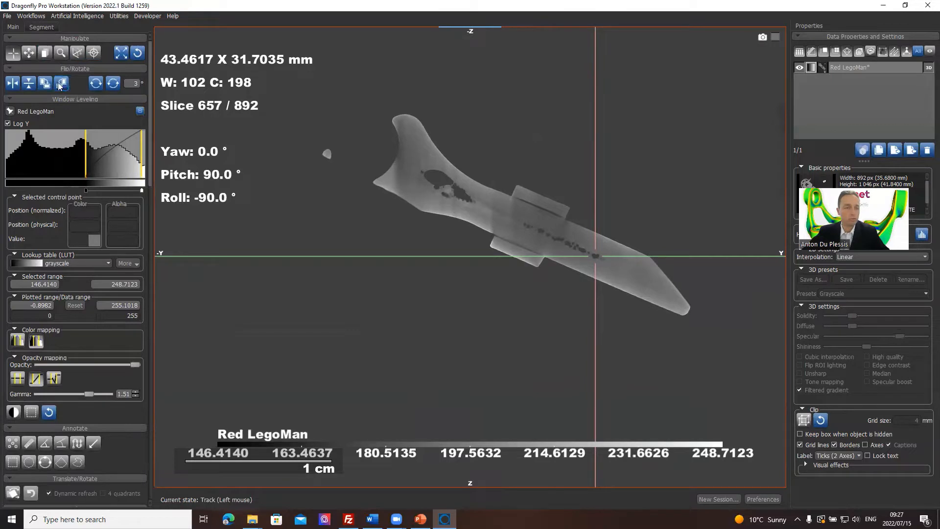
{"action": "left_click", "coordinate": [96, 84]}
{"action": "left_click", "coordinate": [96, 83]}
{"action": "left_click", "coordinate": [96, 84]}
{"action": "left_click", "coordinate": [96, 84]}
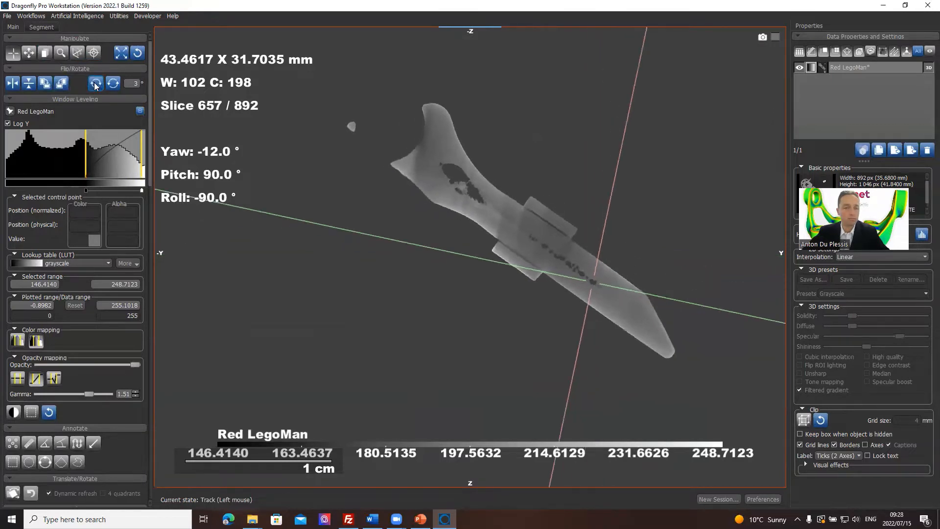
Rotate YZ slice 657 in 3° increments to a yaw of 24° so the wrench lies horizontally
{"action": "left_click", "coordinate": [113, 84]}
{"action": "left_click", "coordinate": [113, 84]}
{"action": "left_click", "coordinate": [112, 84]}
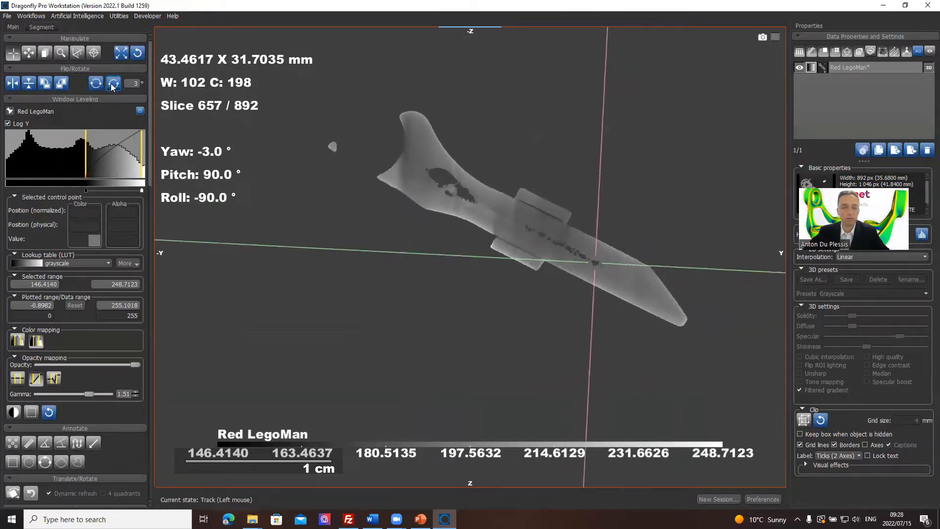
{"action": "left_click", "coordinate": [113, 84]}
{"action": "left_click", "coordinate": [112, 84]}
{"action": "left_click", "coordinate": [113, 84]}
{"action": "left_click", "coordinate": [112, 84]}
{"action": "left_click", "coordinate": [113, 84]}
{"action": "left_click", "coordinate": [112, 83]}
{"action": "left_click", "coordinate": [113, 84]}
{"action": "left_click", "coordinate": [112, 83]}
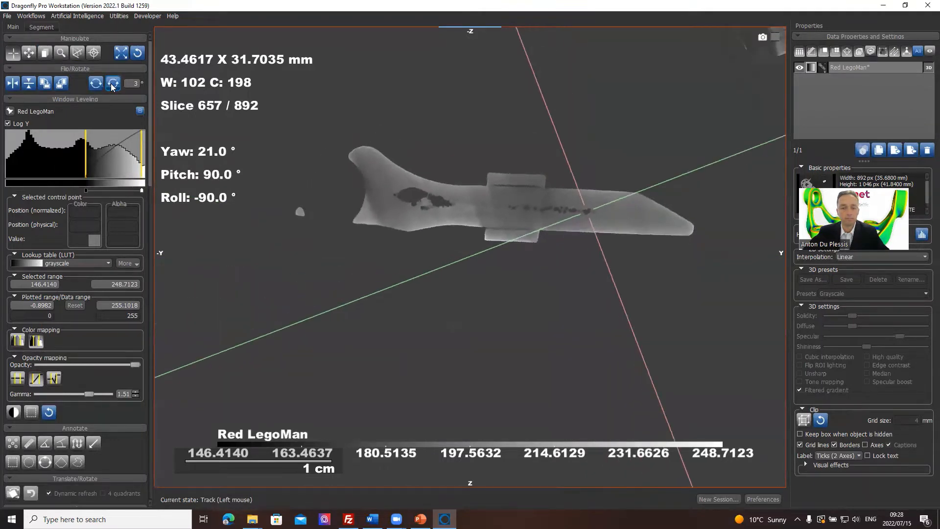
{"action": "middle_click_drag", "start_coordinate": [488, 193], "coordinate": [479, 213]}
{"action": "left_click", "coordinate": [13, 52]}
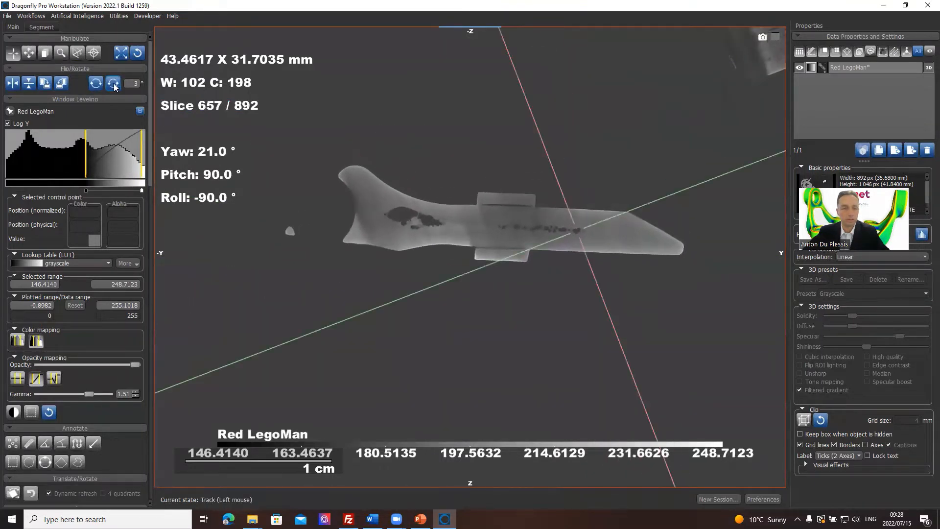
{"action": "left_click", "coordinate": [113, 84]}
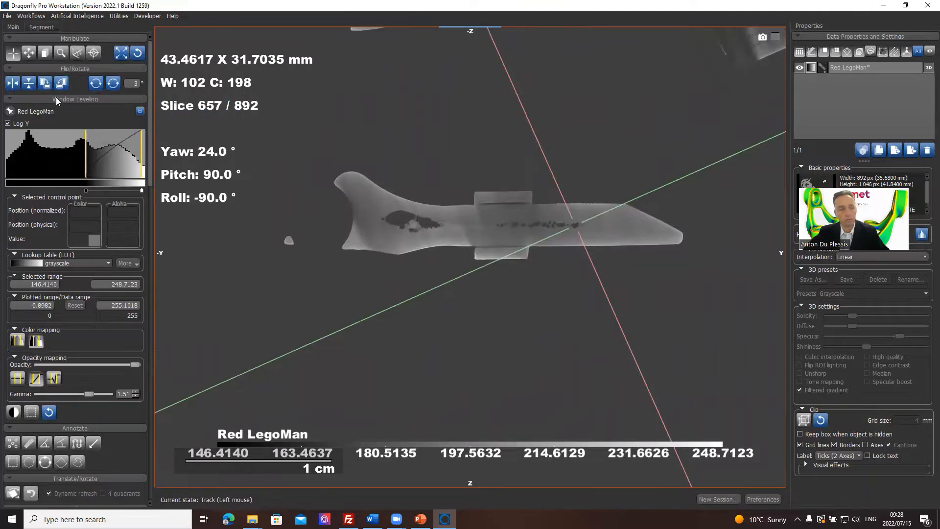
Flip the wrench view horizontally, browse to slice 253 and rotate it 90° to a yaw of 66° so the wrench stands upright
{"action": "left_click", "coordinate": [13, 87]}
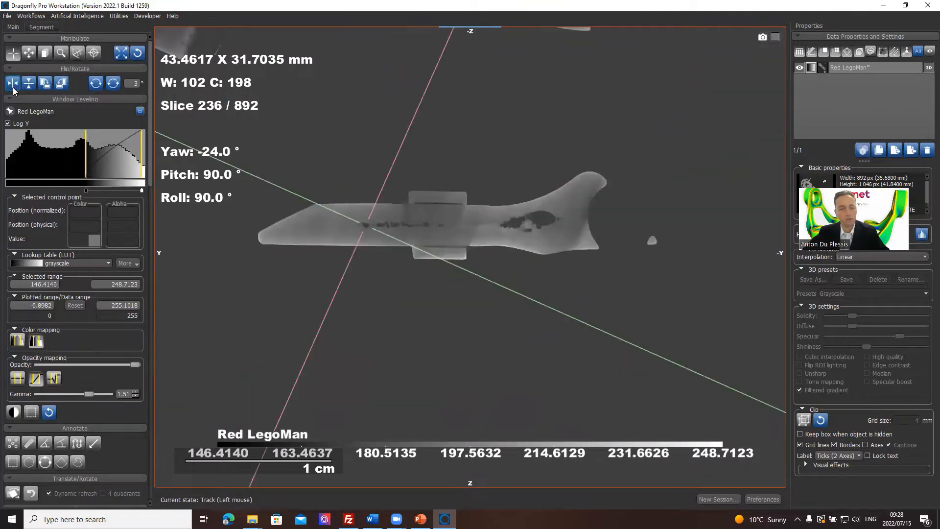
{"action": "scroll", "coordinate": [504, 237], "scroll_direction": "down", "scroll_amount": 16}
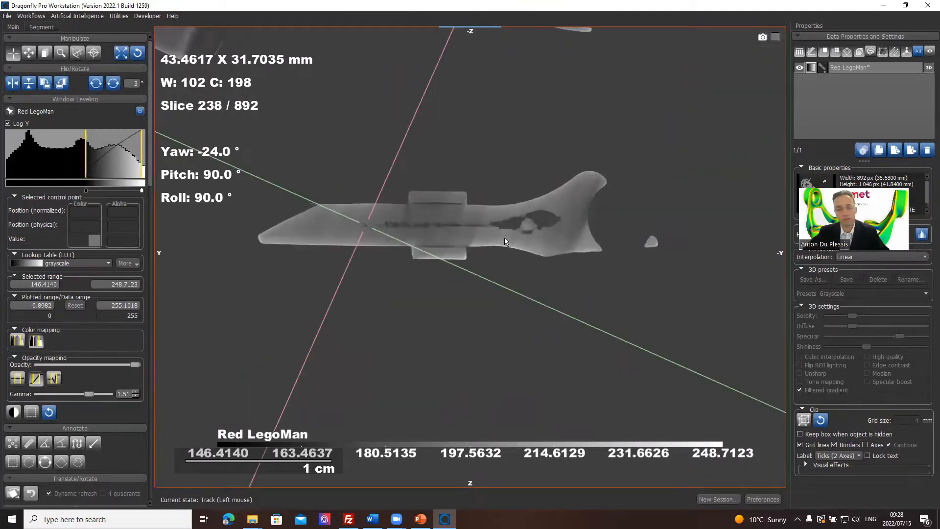
{"action": "scroll", "coordinate": [505, 241], "scroll_direction": "down", "scroll_amount": 1}
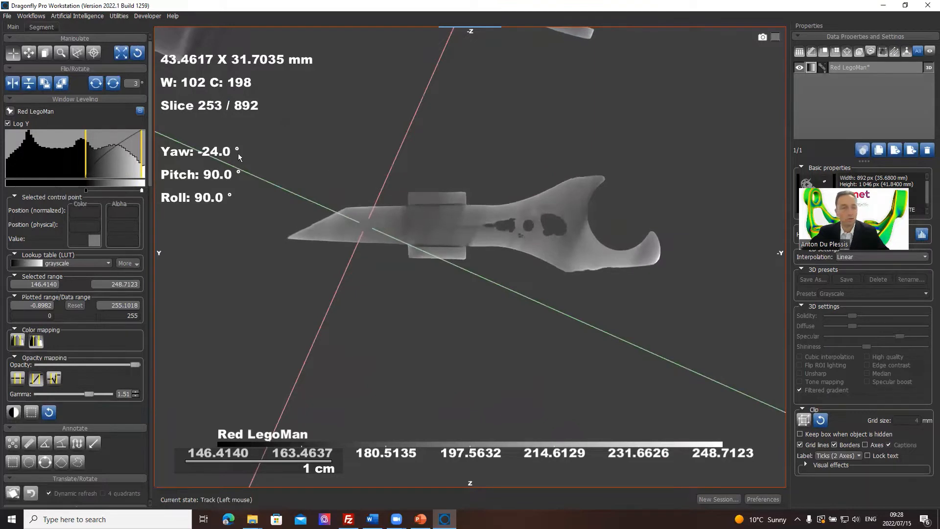
{"action": "left_click", "coordinate": [45, 83]}
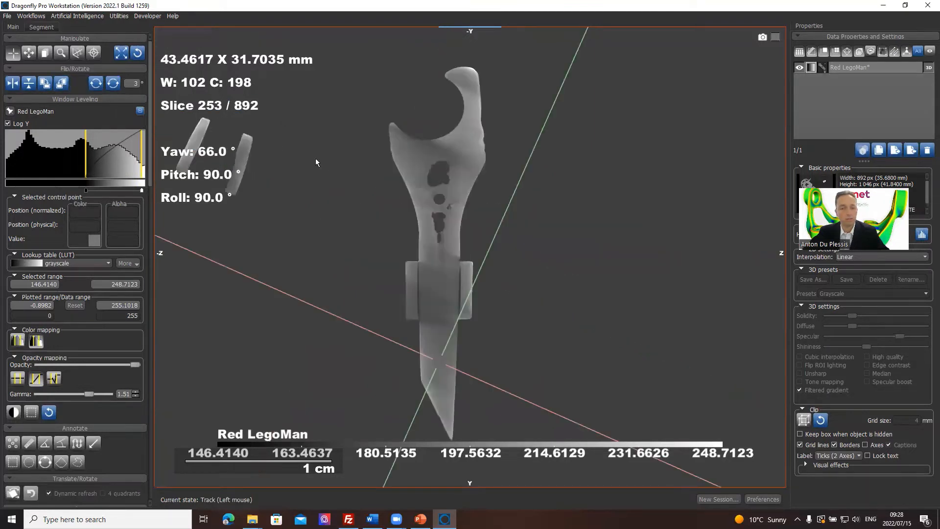
{"action": "left_click_drag", "start_coordinate": [443, 239], "coordinate": [516, 228]}
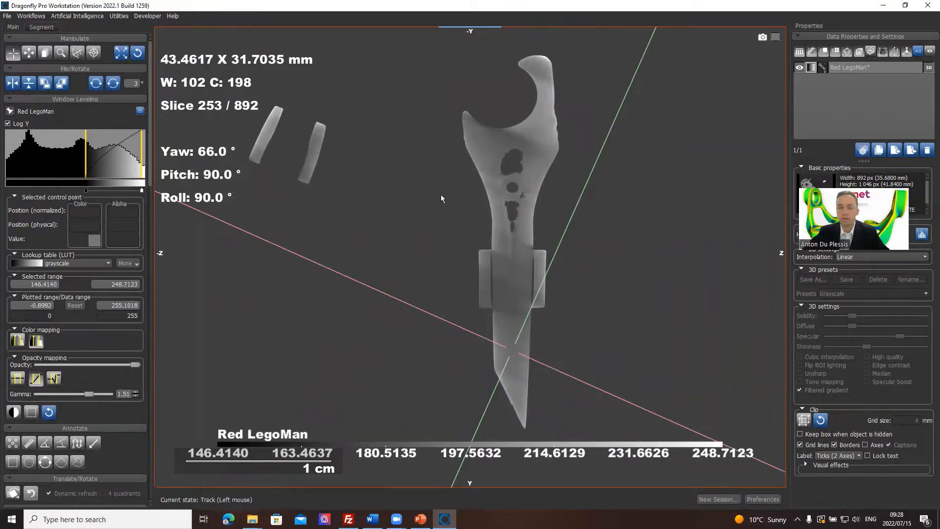
{"action": "mouse_move", "coordinate": [456, 207]}
{"action": "middle_mouse_down"}
{"action": "mouse_move", "coordinate": [466, 199]}
{"action": "mouse_move", "coordinate": [469, 212]}
{"action": "mouse_move", "coordinate": [458, 209]}
{"action": "middle_mouse_up"}
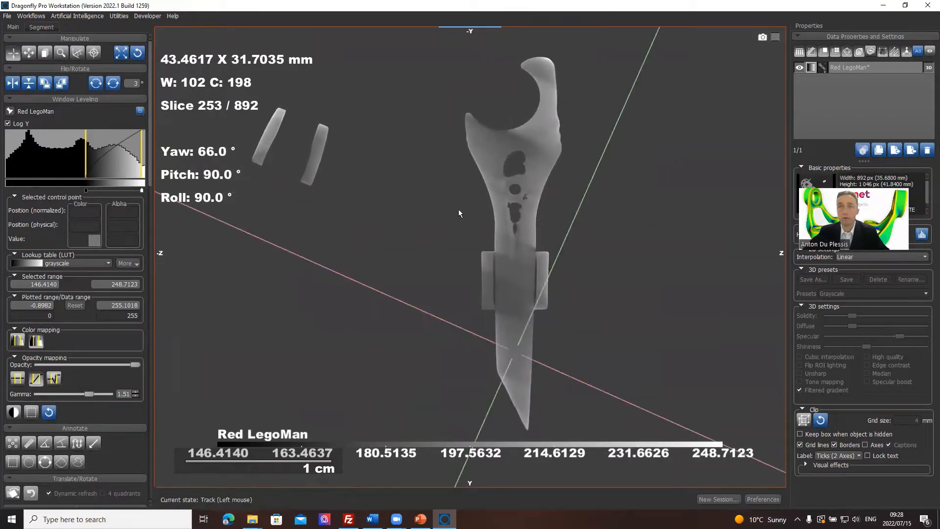
Browse slices 253–256 to examine the wrench's pores, centre the crosshair on the upper pores and restore the four-view layout
{"action": "scroll", "coordinate": [478, 208], "scroll_direction": "down", "scroll_amount": 5}
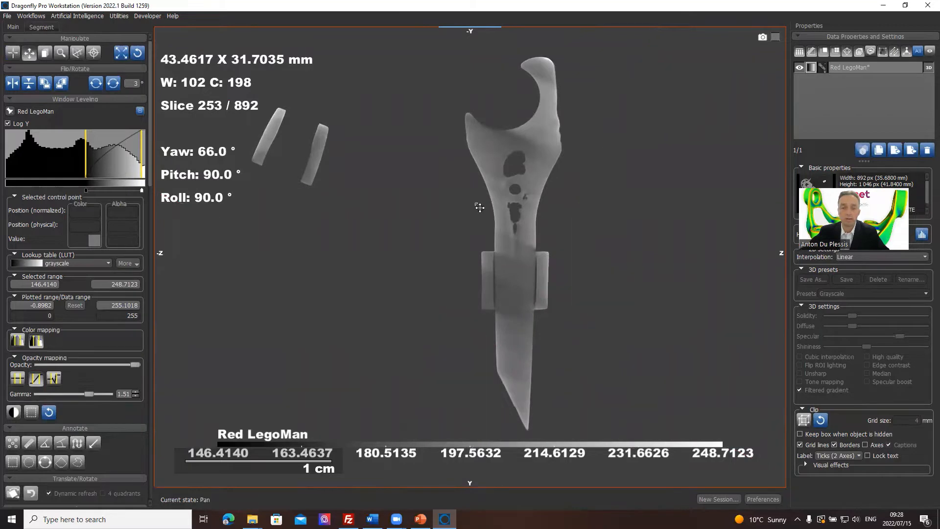
{"action": "scroll", "coordinate": [471, 204], "scroll_direction": "up", "scroll_amount": 16}
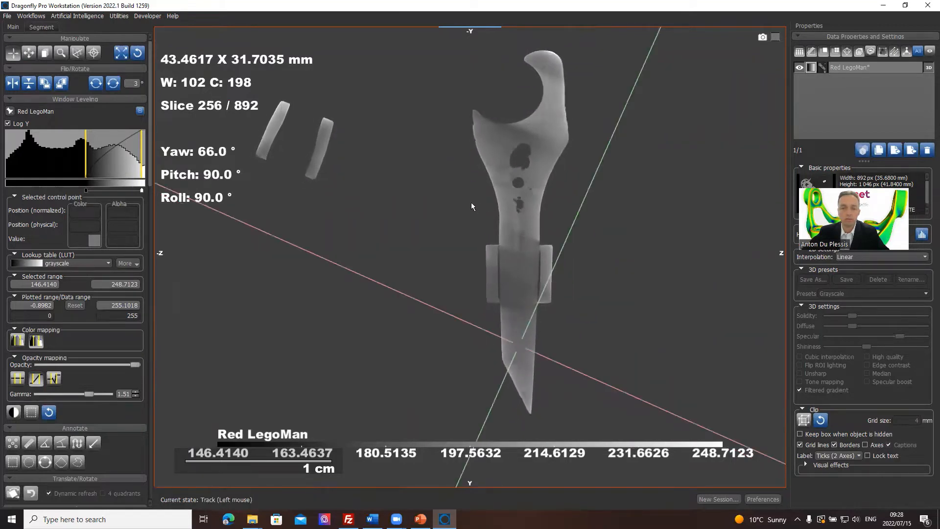
{"action": "scroll", "coordinate": [472, 204], "scroll_direction": "down", "scroll_amount": 8}
{"action": "scroll", "coordinate": [471, 206], "scroll_direction": "down", "scroll_amount": 2}
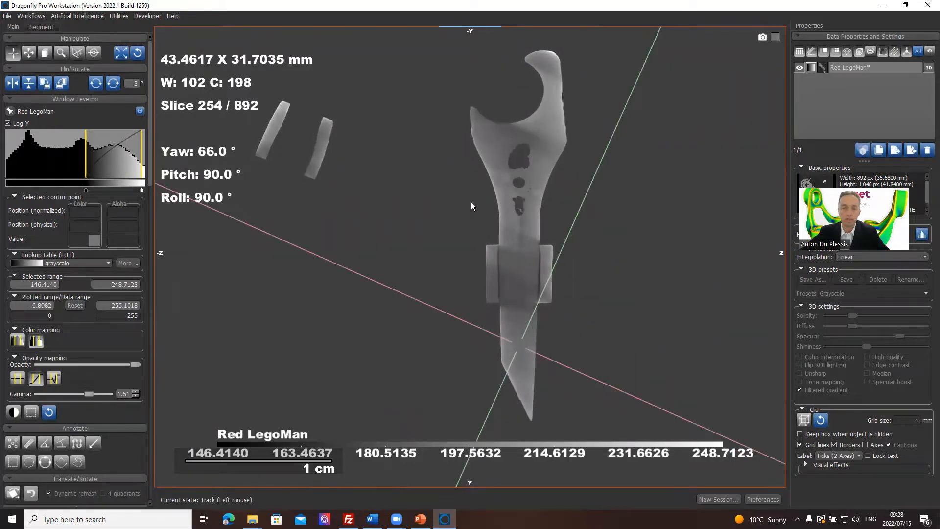
{"action": "left_click_drag", "start_coordinate": [509, 351], "coordinate": [521, 159]}
{"action": "double_click", "coordinate": [565, 293]}
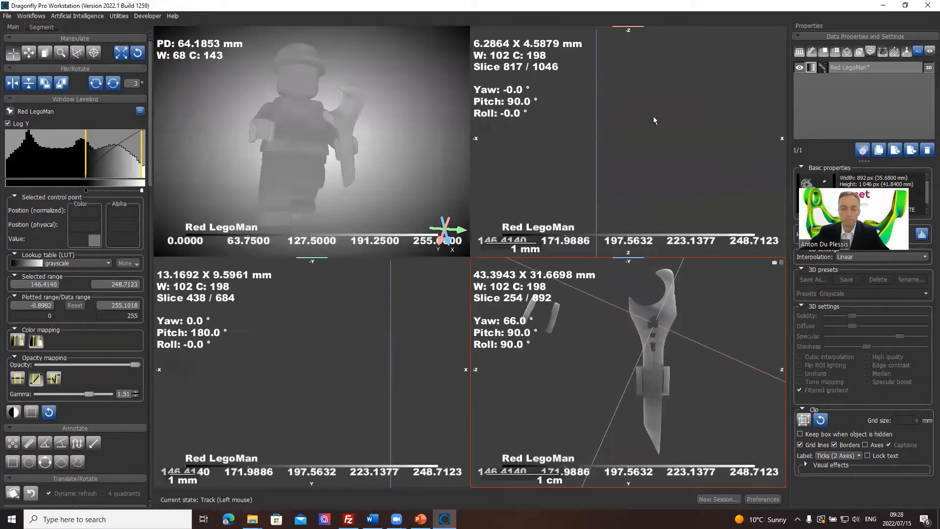
Reset the views to their default orientation and centred slices
{"action": "left_click", "coordinate": [655, 171]}
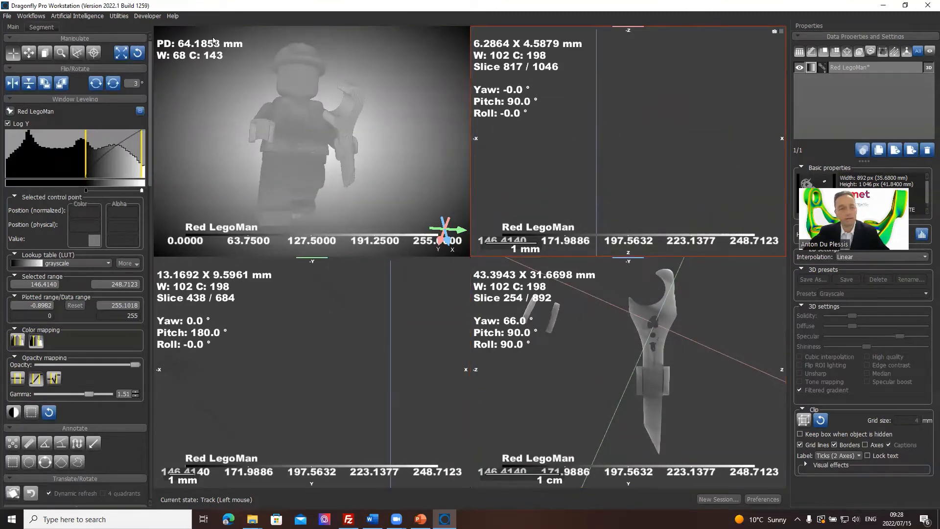
{"action": "left_click", "coordinate": [137, 54]}
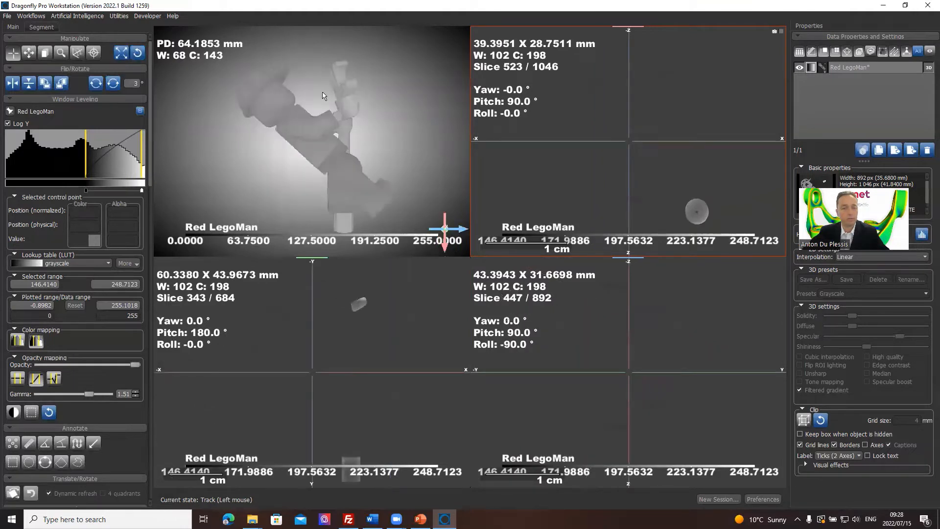
{"action": "scroll", "coordinate": [687, 130], "scroll_direction": "down", "scroll_amount": 9}
{"action": "scroll", "coordinate": [687, 130], "scroll_direction": "up", "scroll_amount": 9}
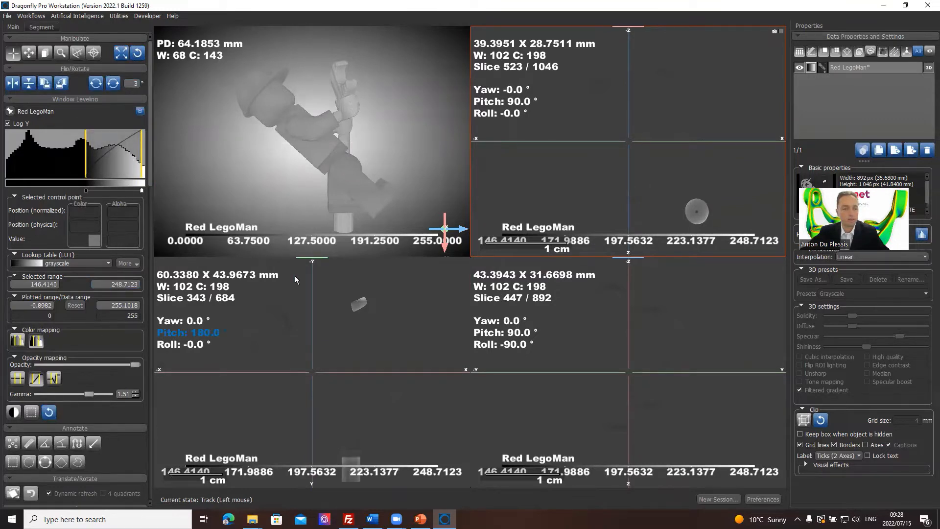
Level the window using areas in XZ slice 523, ending on the bright round cross-section for a range of 21–235
{"action": "left_click", "coordinate": [31, 414]}
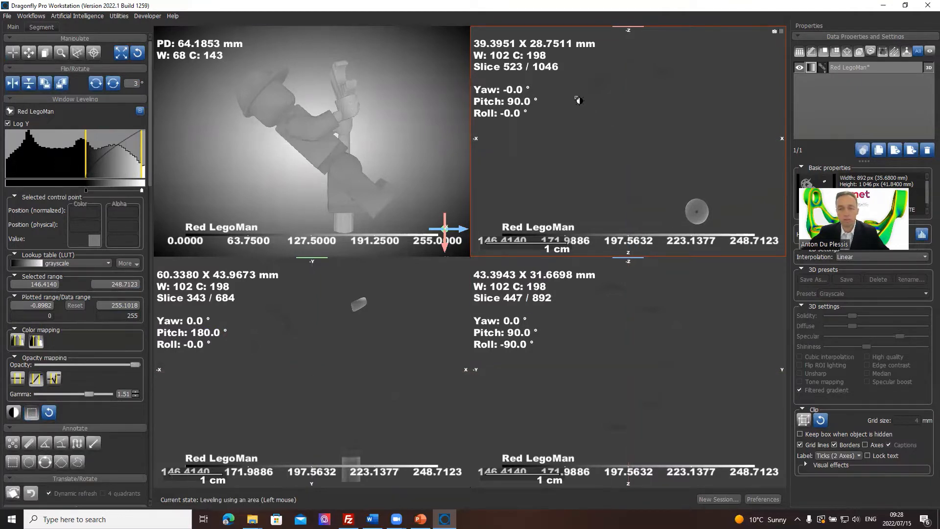
{"action": "left_click_drag", "start_coordinate": [579, 100], "coordinate": [654, 160]}
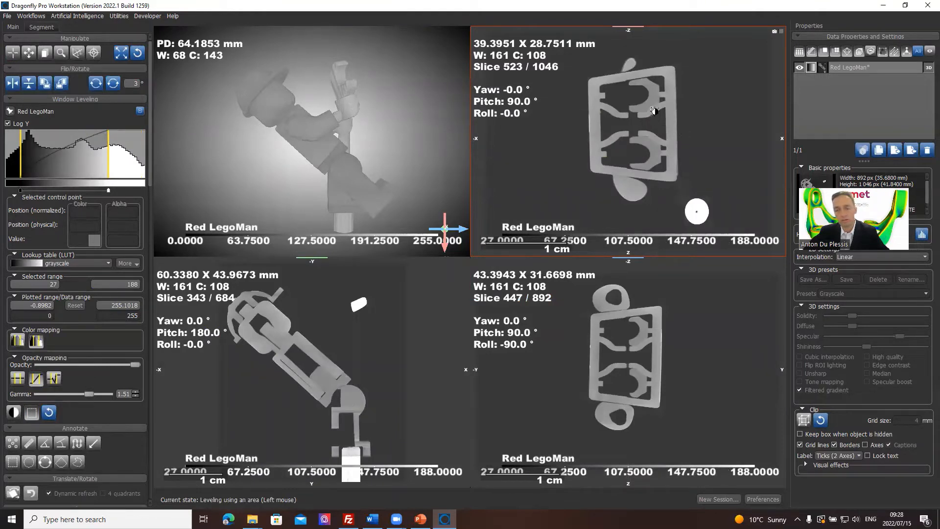
{"action": "left_click_drag", "start_coordinate": [642, 99], "coordinate": [652, 115]}
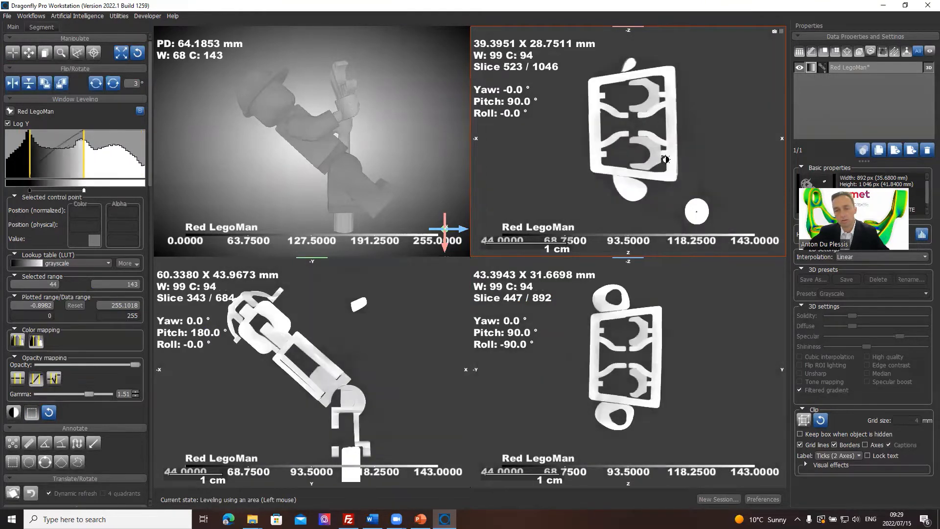
{"action": "left_click_drag", "start_coordinate": [695, 209], "coordinate": [703, 218]}
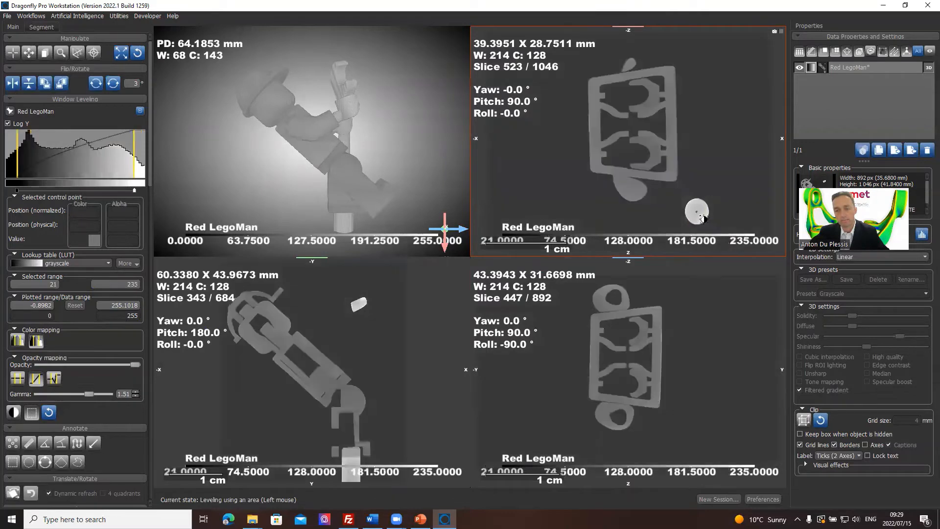
Maximize XZ slice 523 and try area leveling inside the torso, on the empty background and across the torso wall
{"action": "double_click", "coordinate": [698, 178]}
{"action": "left_click_drag", "start_coordinate": [468, 181], "coordinate": [496, 193]}
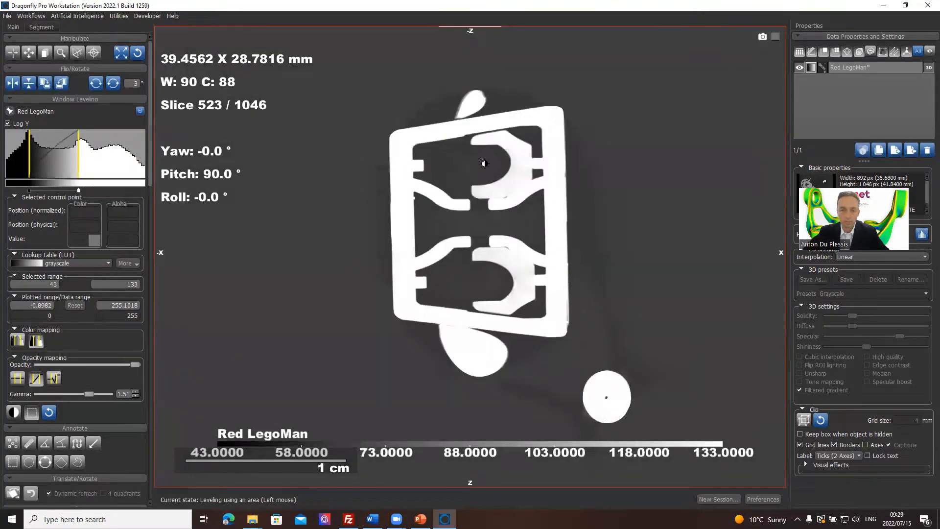
{"action": "left_click_drag", "start_coordinate": [479, 161], "coordinate": [490, 172]}
{"action": "left_click_drag", "start_coordinate": [294, 136], "coordinate": [326, 184]}
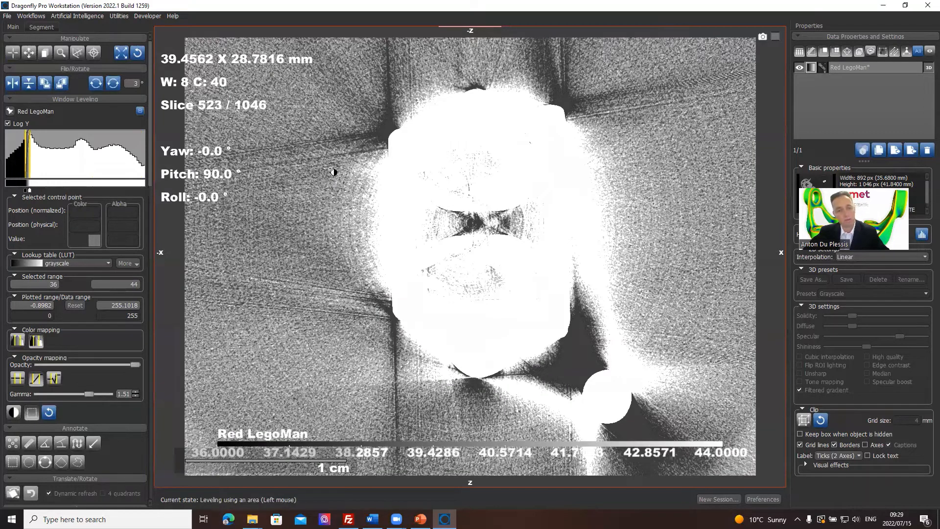
{"action": "left_click_drag", "start_coordinate": [417, 142], "coordinate": [391, 122]}
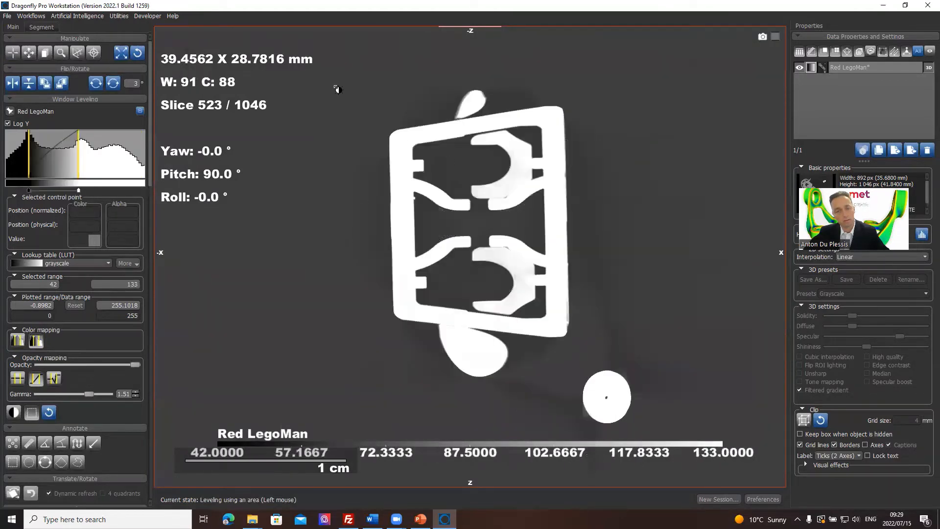
Level the window over larger areas of XZ slice 523 to a range of 10–188, restore the four-view layout and stop leveling
{"action": "left_click_drag", "start_coordinate": [336, 87], "coordinate": [593, 210]}
{"action": "left_click_drag", "start_coordinate": [360, 168], "coordinate": [665, 421]}
{"action": "left_click_drag", "start_coordinate": [565, 359], "coordinate": [639, 436]}
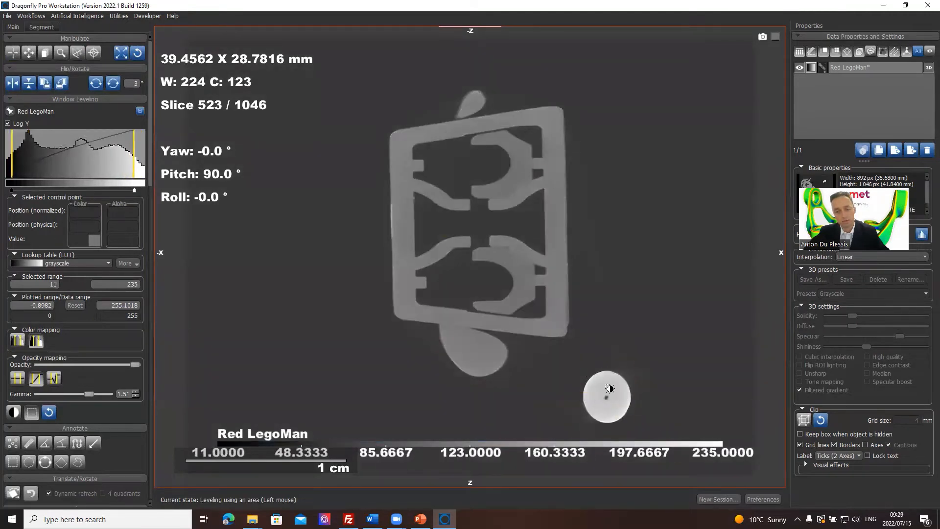
{"action": "left_click_drag", "start_coordinate": [598, 387], "coordinate": [625, 420]}
{"action": "left_click_drag", "start_coordinate": [398, 232], "coordinate": [612, 382]}
{"action": "left_click_drag", "start_coordinate": [347, 196], "coordinate": [531, 315]}
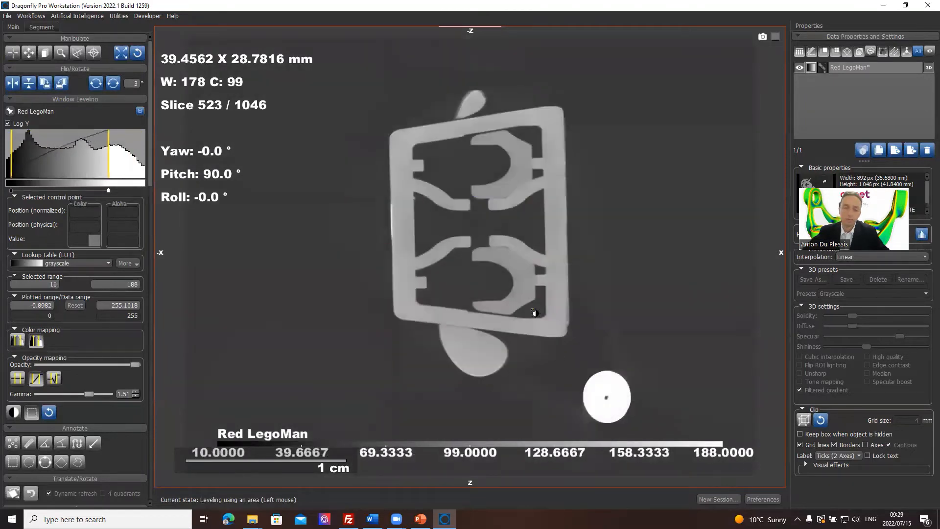
{"action": "double_click", "coordinate": [534, 311]}
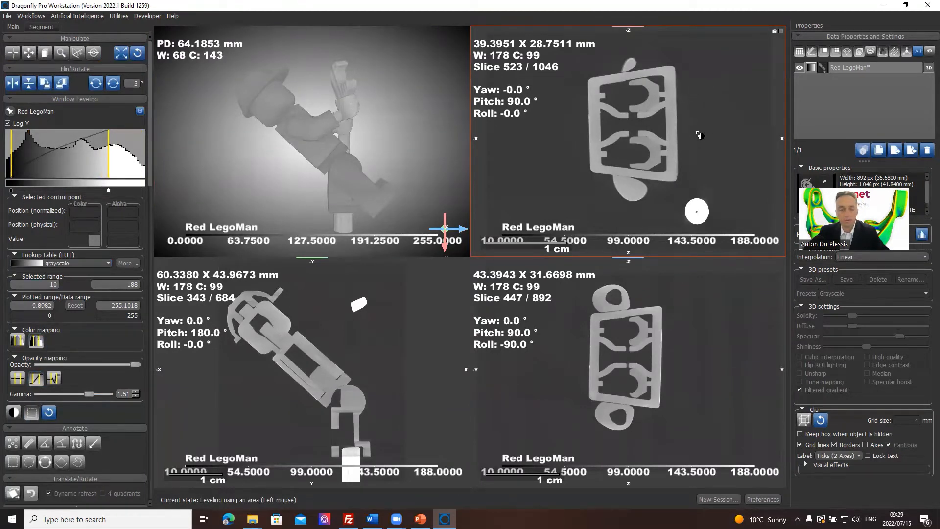
{"action": "key", "text": "Escape"}
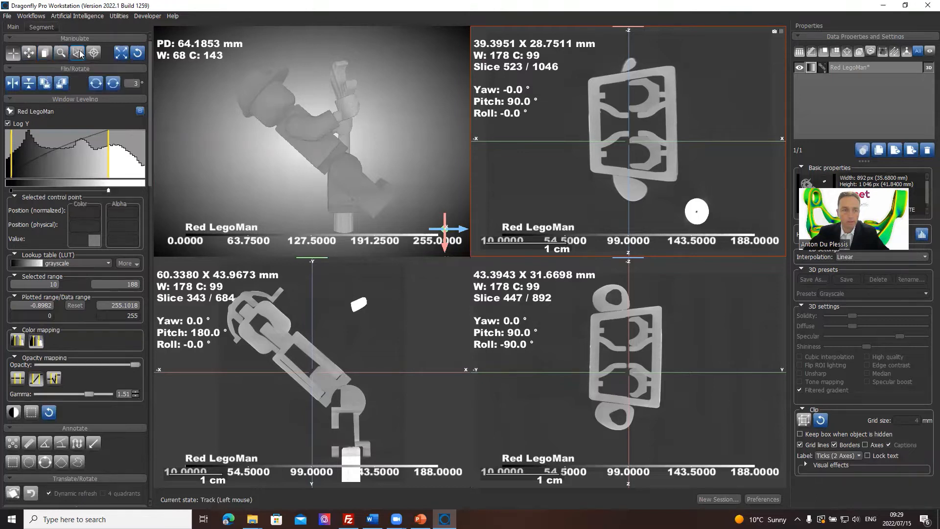
Zoom the XZ slice view in to a field of about 29.1 × 21.2 mm with the Zoom tool
{"action": "left_click", "coordinate": [61, 52]}
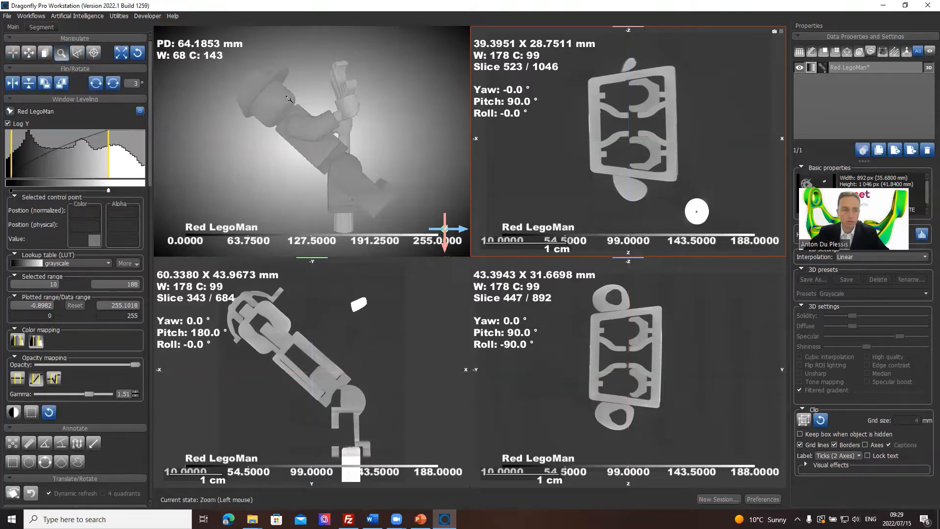
{"action": "mouse_move", "coordinate": [306, 101]}
{"action": "left_mouse_down"}
{"action": "mouse_move", "coordinate": [298, 197]}
{"action": "mouse_move", "coordinate": [304, 100]}
{"action": "left_mouse_up"}
{"action": "left_click_drag", "start_coordinate": [659, 142], "coordinate": [659, 195]}
{"action": "key", "text": "Escape"}
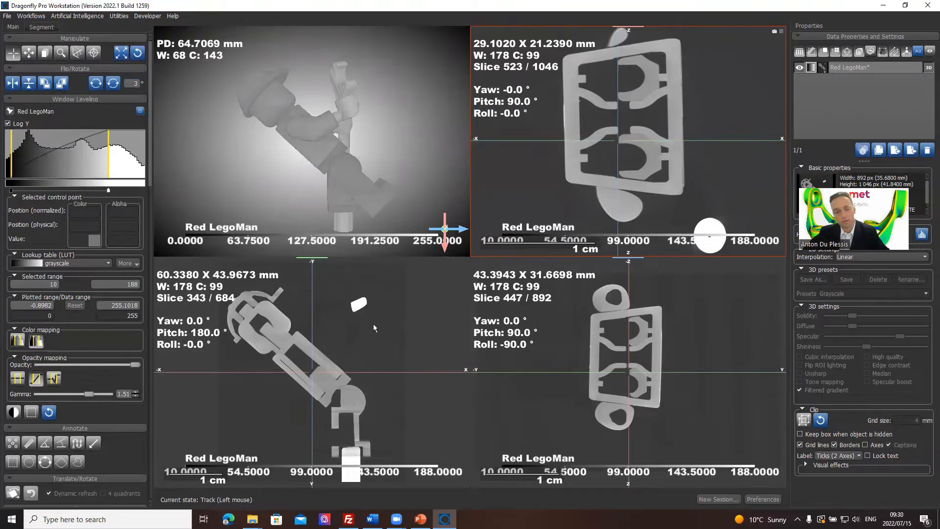
Maximize XY slice 343, rotate the XZ plane's line along the body axis to a roll of -42.2°, and restore the four-view layout
{"action": "double_click", "coordinate": [355, 337]}
{"action": "double_click", "coordinate": [560, 244]}
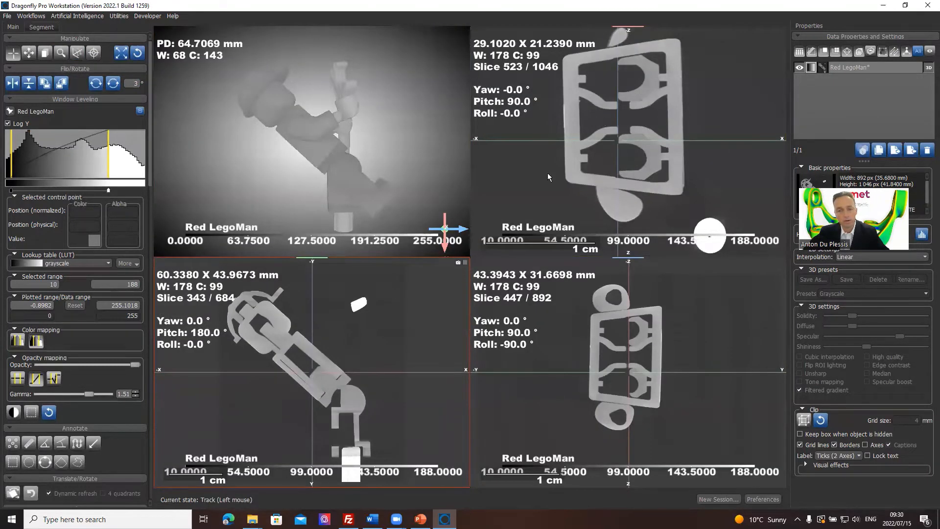
{"action": "double_click", "coordinate": [362, 355]}
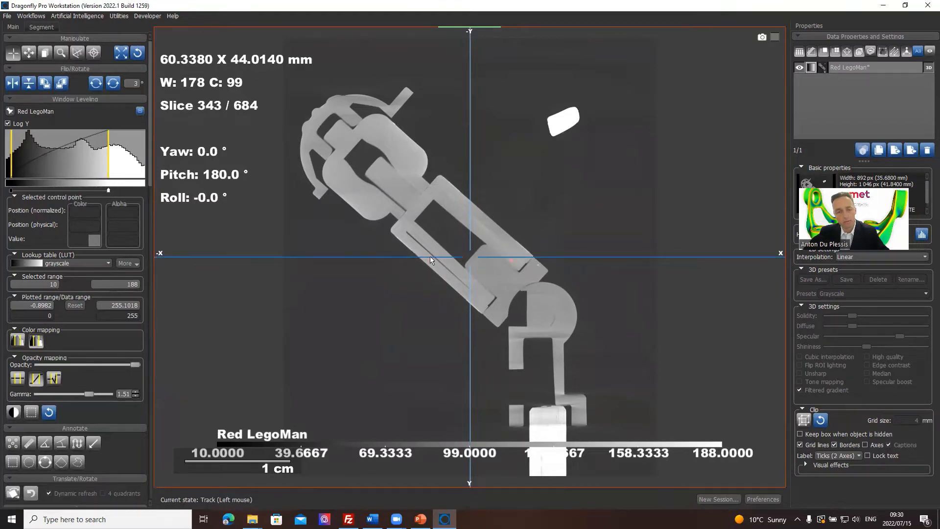
{"action": "mouse_move", "coordinate": [428, 262]}
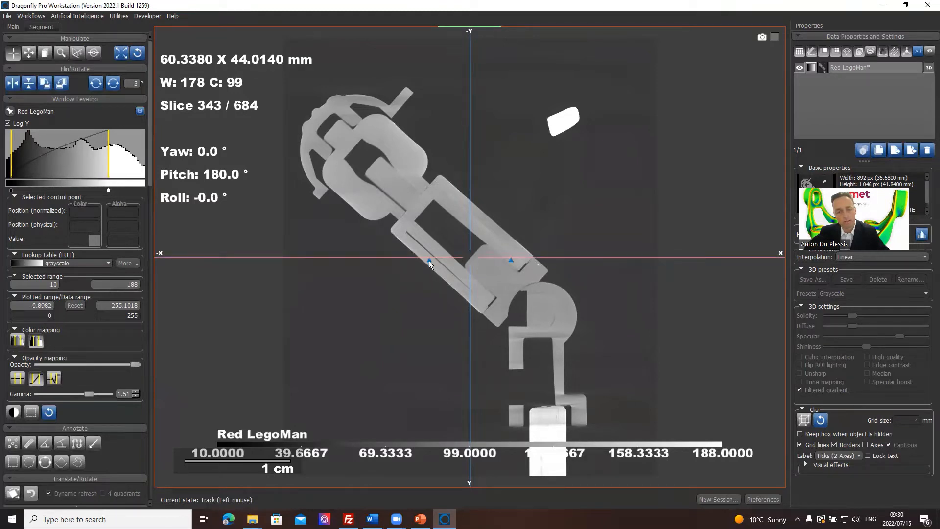
{"action": "left_click_drag", "start_coordinate": [429, 262], "coordinate": [291, 91]}
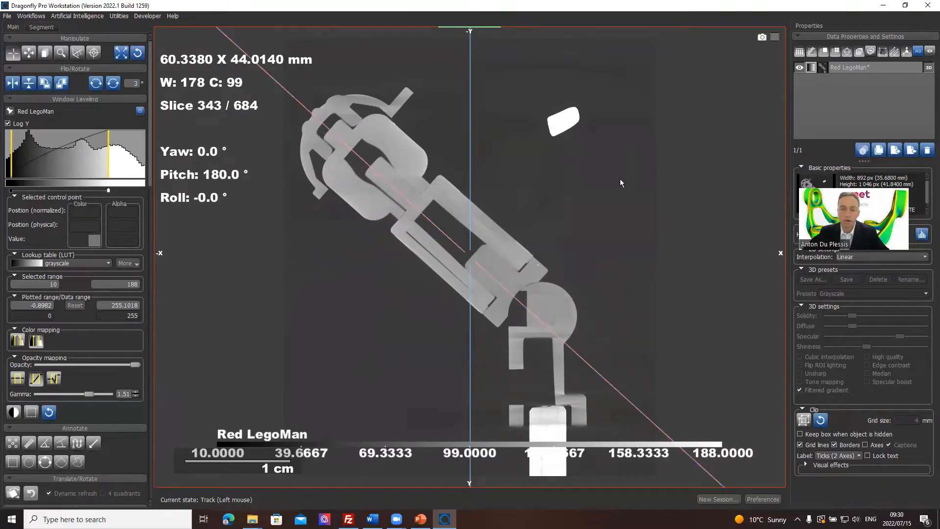
{"action": "key", "text": "space"}
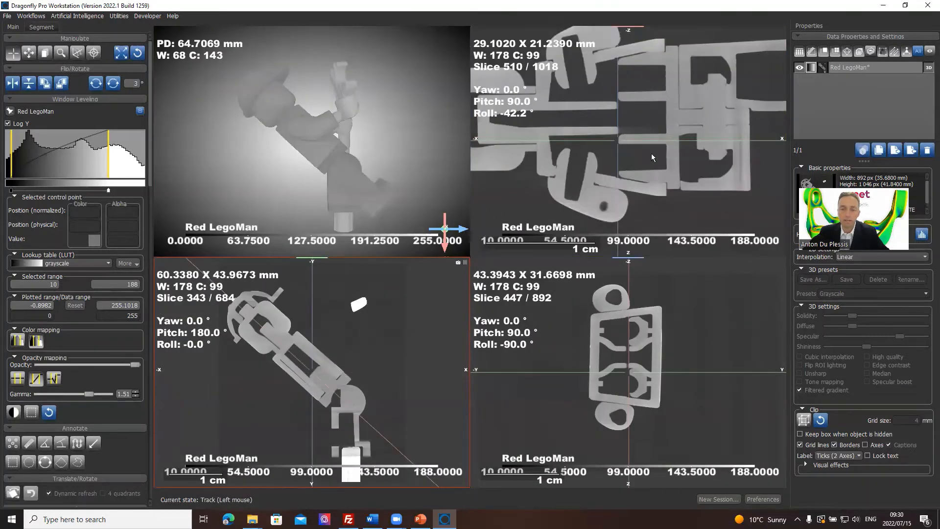
Zoom out oblique slice 510, maximize its view and rotate it 90° to a yaw of -90° so the figure stands upright
{"action": "right_click_drag", "start_coordinate": [651, 154], "coordinate": [649, 88]}
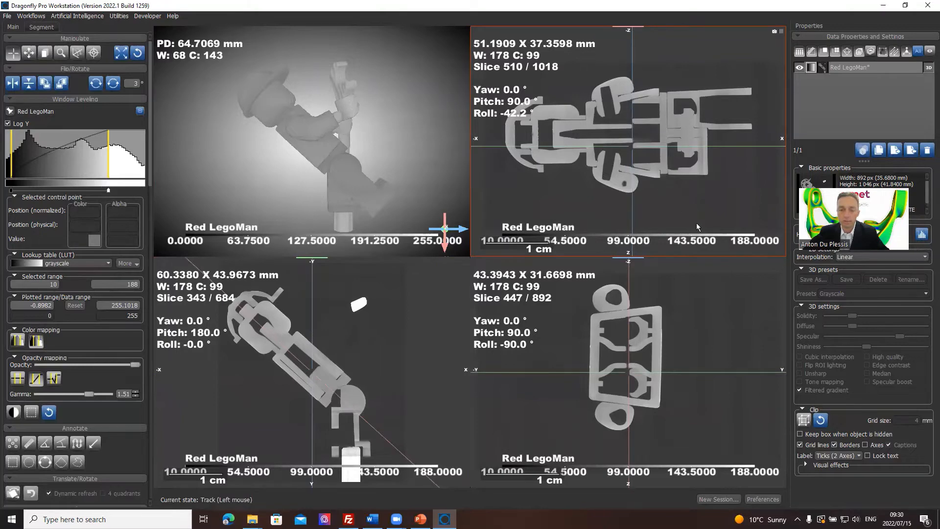
{"action": "double_click", "coordinate": [690, 112]}
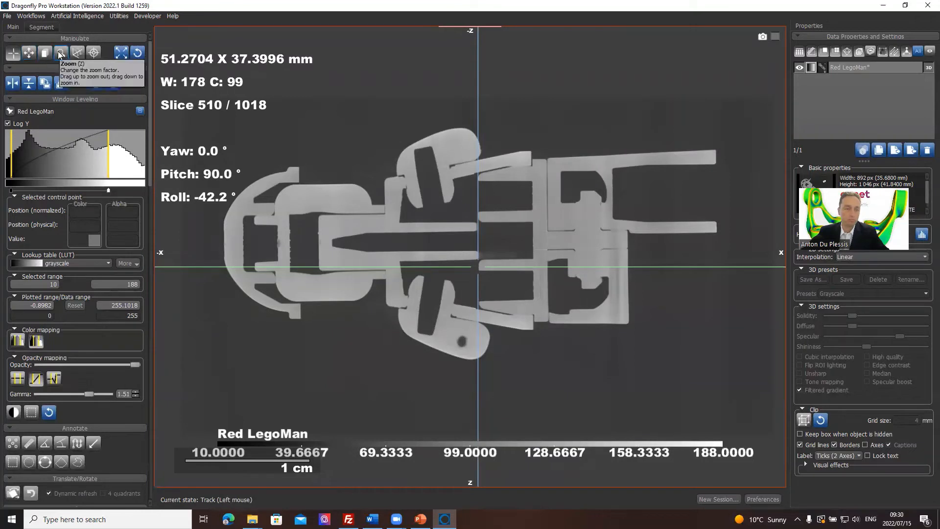
{"action": "left_click", "coordinate": [45, 84]}
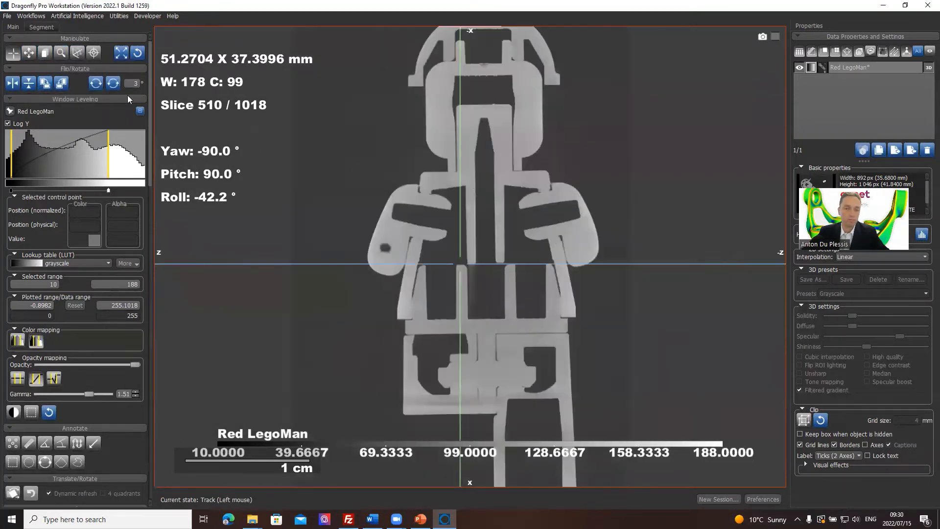
Zoom the upright slice view out to a field of about 79.9 × 58.3 mm and move to slice 521
{"action": "key", "text": "z"}
{"action": "right_click_drag", "start_coordinate": [539, 187], "coordinate": [531, 91]}
{"action": "scroll", "coordinate": [542, 139], "scroll_direction": "down", "scroll_amount": 5}
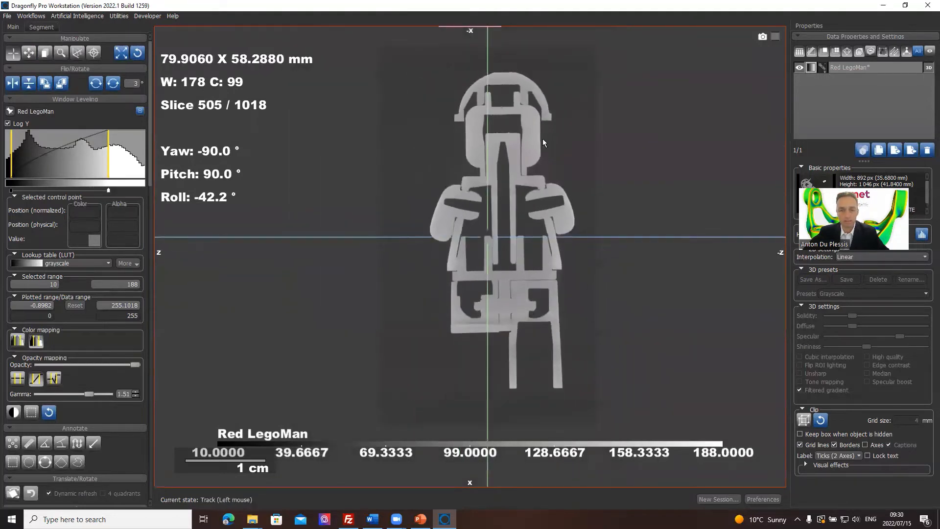
{"action": "scroll", "coordinate": [543, 139], "scroll_direction": "up", "scroll_amount": 15}
{"action": "scroll", "coordinate": [542, 139], "scroll_direction": "up", "scroll_amount": 1}
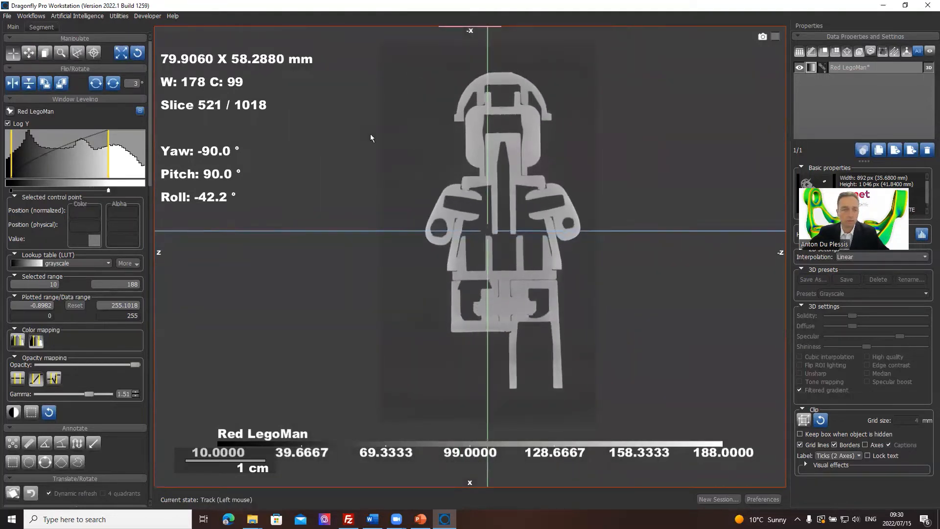
Try flipping slice 521 vertically and horizontally, reversing each flip
{"action": "left_click", "coordinate": [27, 87]}
{"action": "left_click", "coordinate": [27, 86]}
{"action": "left_click", "coordinate": [12, 85]}
{"action": "left_click", "coordinate": [12, 84]}
Zoom slice 521 in on the head and upper torso to a field of about 31.4 × 22.9 mm and restore the four-view layout
{"action": "middle_click_drag", "start_coordinate": [587, 215], "coordinate": [559, 213]}
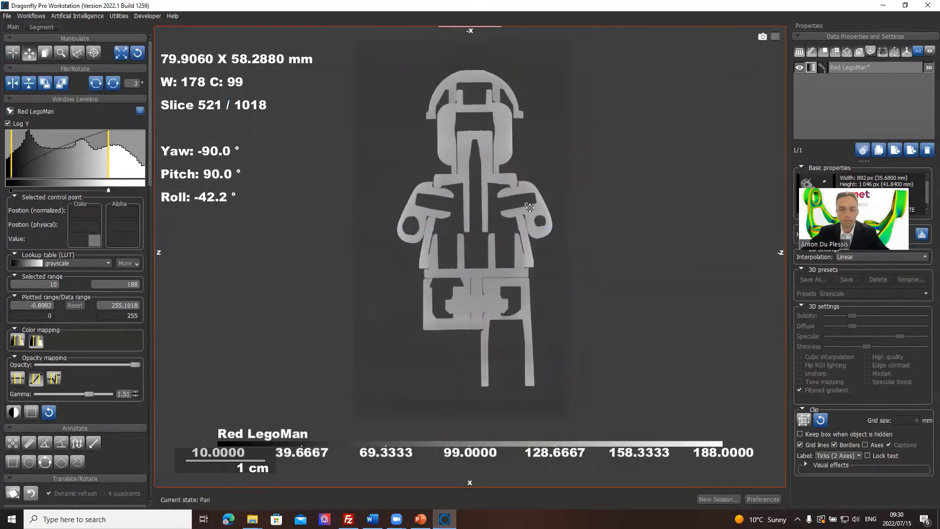
{"action": "right_click_drag", "start_coordinate": [510, 117], "coordinate": [515, 269]}
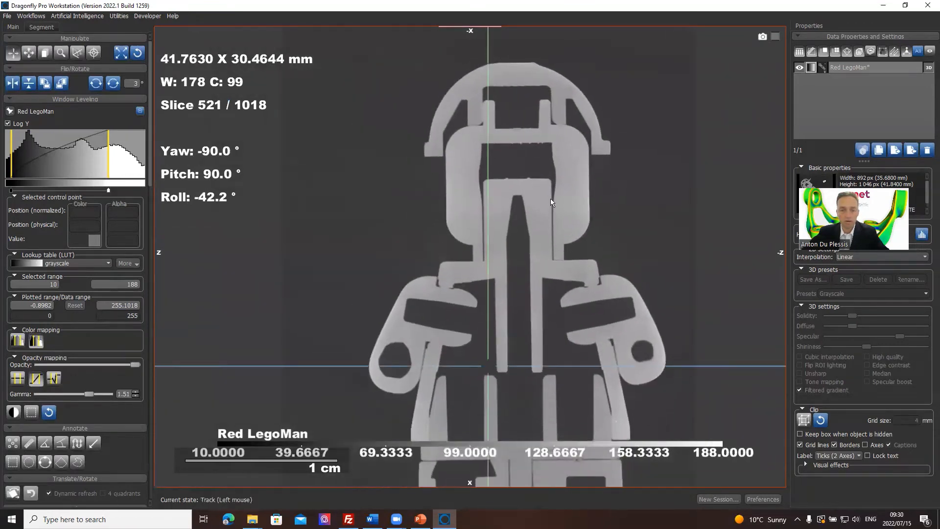
{"action": "right_click_drag", "start_coordinate": [551, 198], "coordinate": [556, 231]}
{"action": "middle_click_drag", "start_coordinate": [556, 231], "coordinate": [522, 263]}
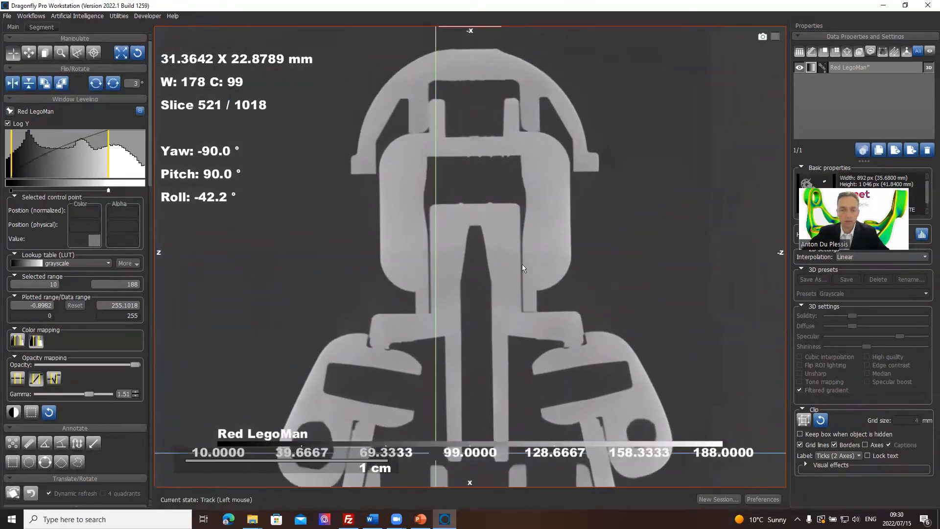
{"action": "double_click", "coordinate": [522, 264]}
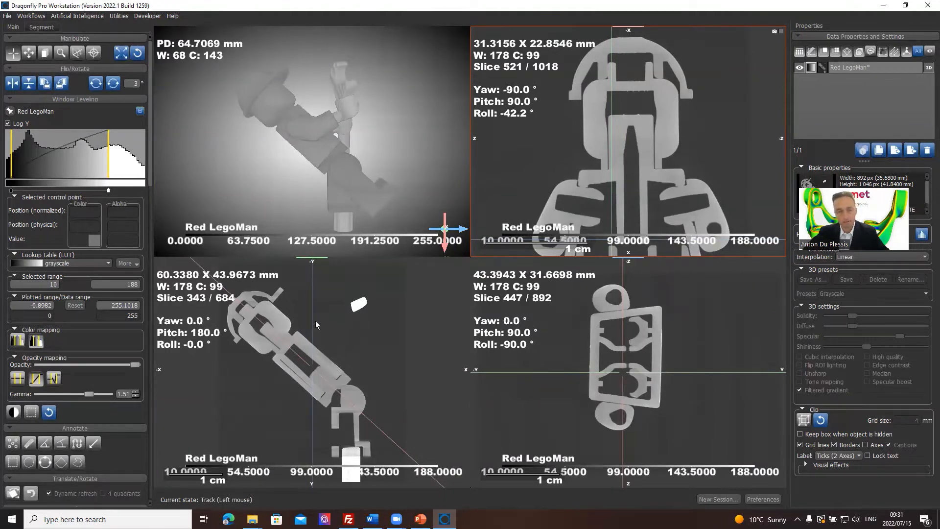
Reposition the figure in the 3D view and shift the histogram's plotted range to 23.4897–279.4897
{"action": "left_click", "coordinate": [372, 360]}
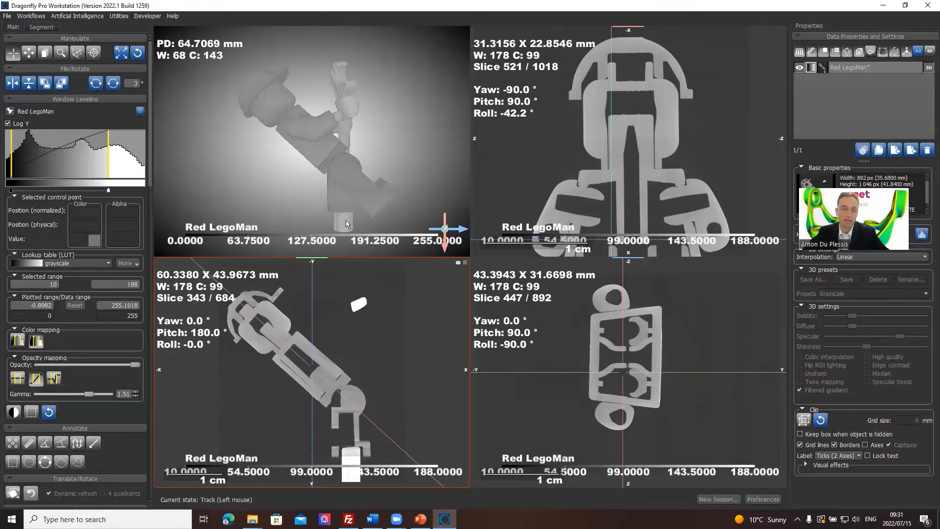
{"action": "left_click_drag", "start_coordinate": [346, 222], "coordinate": [335, 225]}
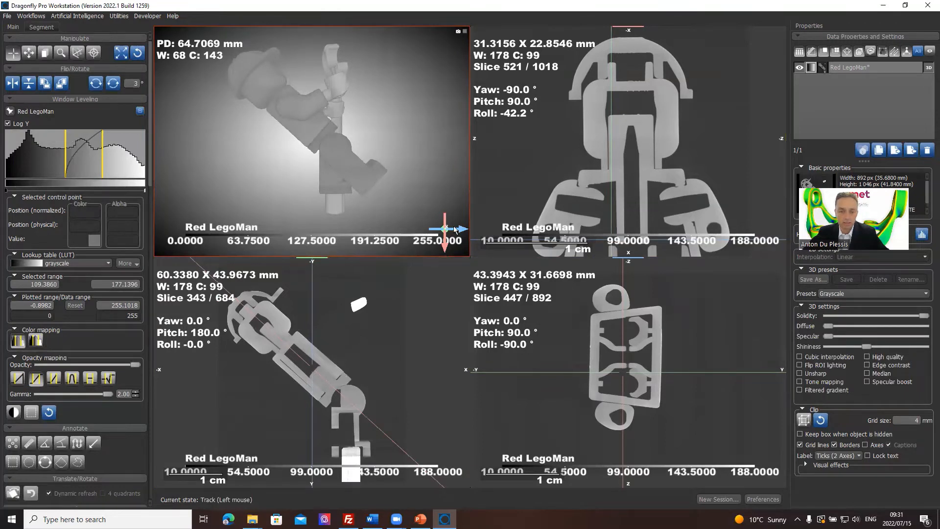
{"action": "left_click_drag", "start_coordinate": [346, 169], "coordinate": [326, 168]}
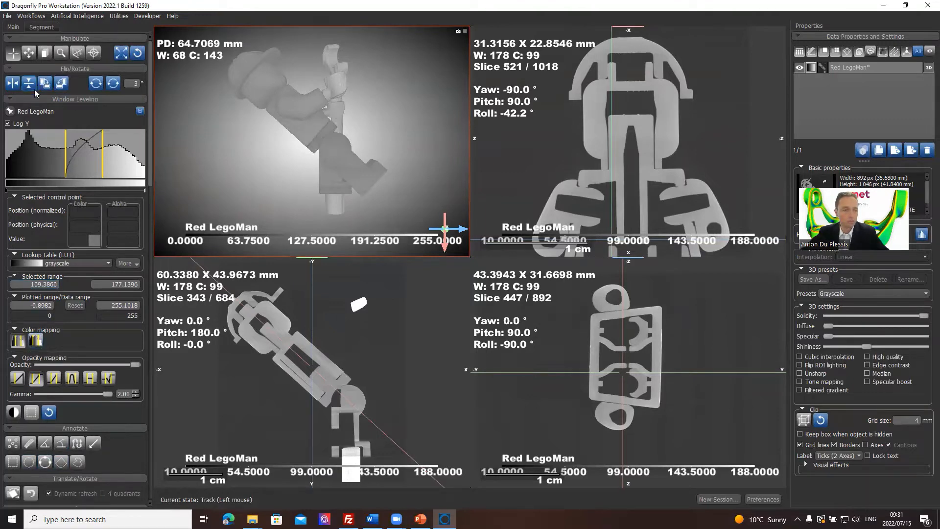
{"action": "left_click_drag", "start_coordinate": [79, 156], "coordinate": [66, 157]}
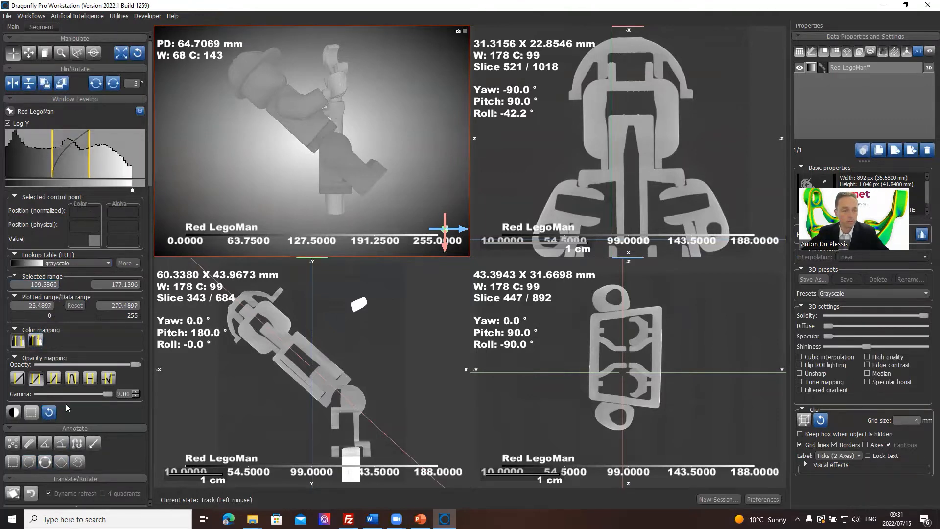
Start Translate/Rotate and rotate the dataset about 90° counterclockwise within slice 521, zooming out to about 70.8 × 51.6 mm
{"action": "scroll", "coordinate": [66, 403], "scroll_direction": "down", "scroll_amount": 3}
{"action": "left_click", "coordinate": [7, 376]}
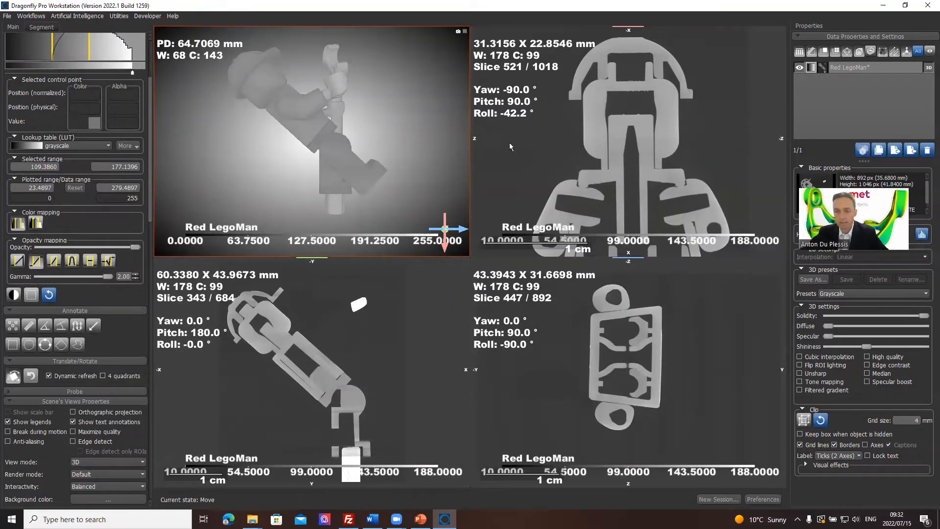
{"action": "left_click", "coordinate": [647, 120]}
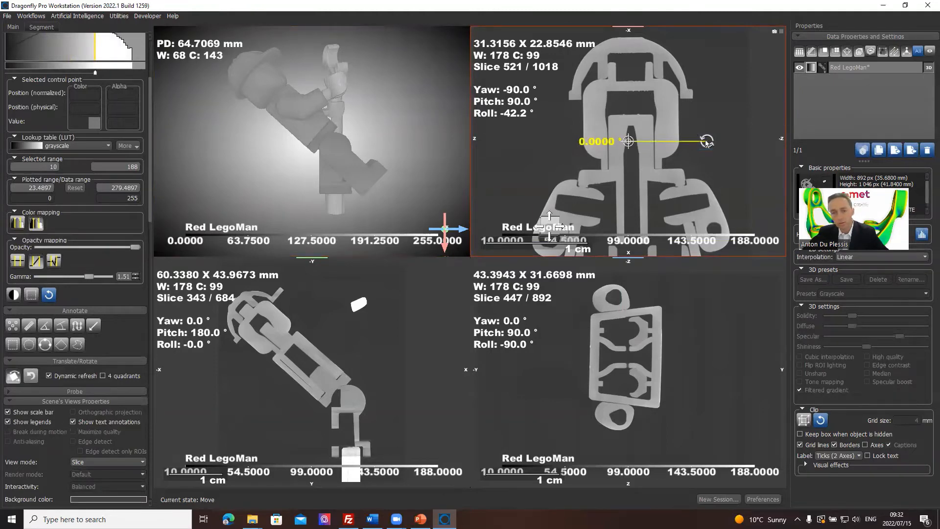
{"action": "left_click_drag", "start_coordinate": [706, 141], "coordinate": [633, 66]}
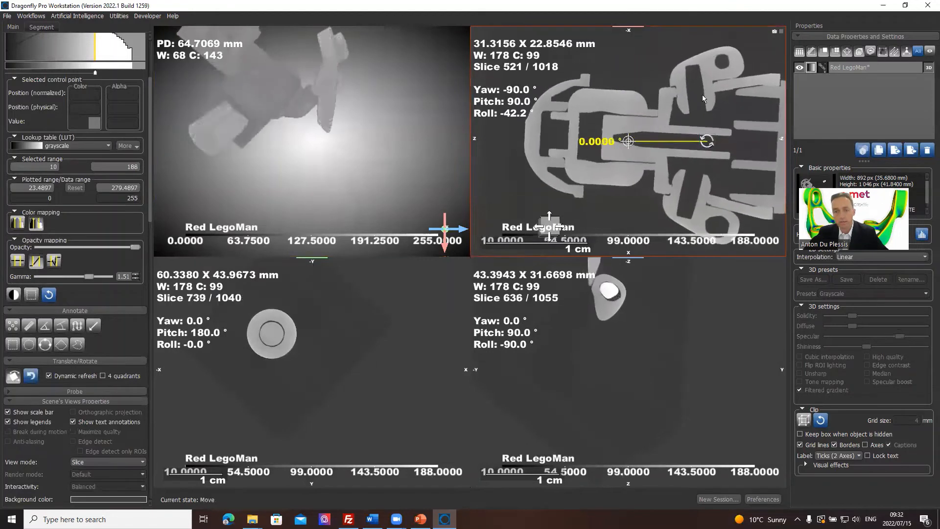
{"action": "left_click_drag", "start_coordinate": [706, 141], "coordinate": [768, 140]}
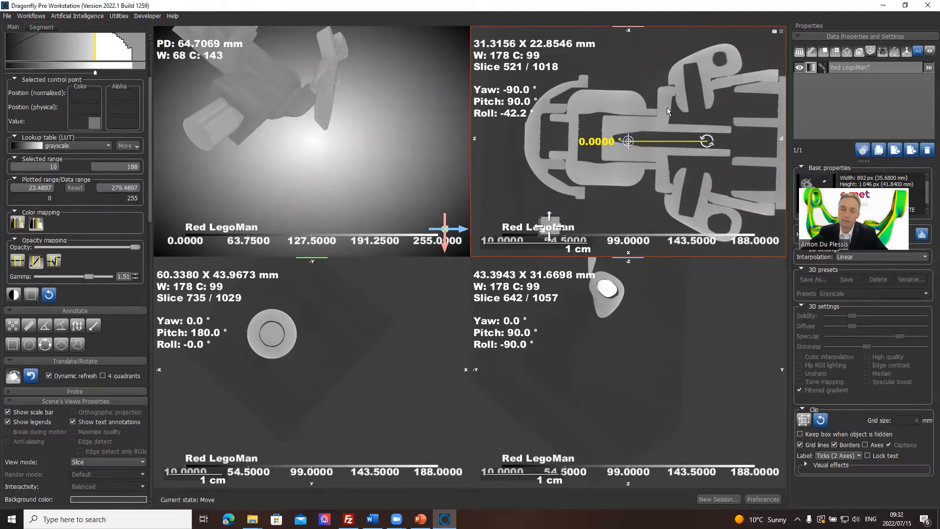
{"action": "right_click_drag", "start_coordinate": [667, 111], "coordinate": [715, 112]}
{"action": "left_click_drag", "start_coordinate": [708, 141], "coordinate": [765, 140]}
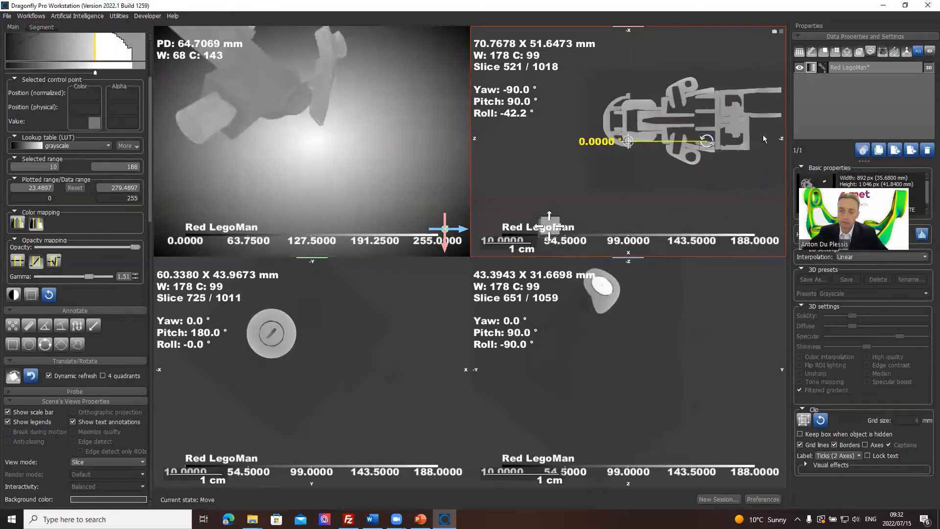
Zoom the YZ slice view out to about 96.4 × 70.4 mm and examine the rotated figure's slices, ending on slice 478
{"action": "left_click", "coordinate": [644, 357]}
{"action": "scroll", "coordinate": [645, 357], "scroll_direction": "down", "scroll_amount": 10}
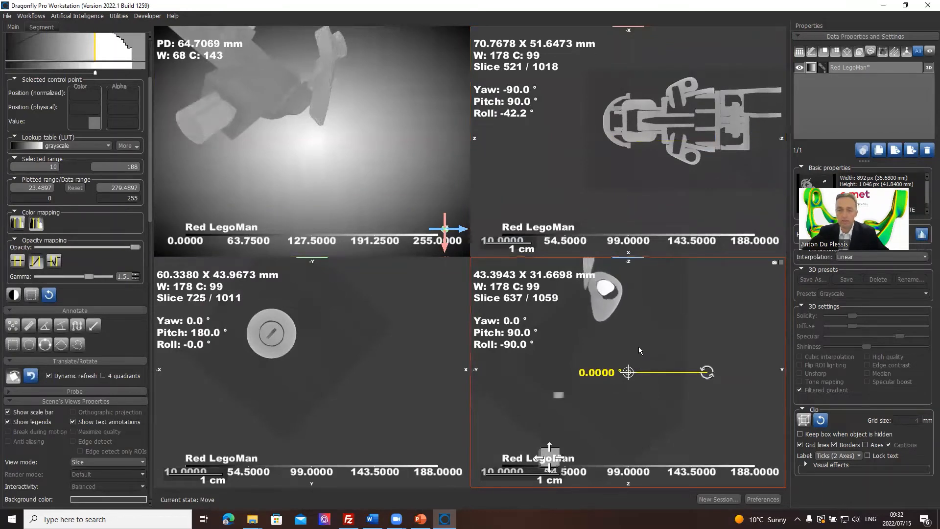
{"action": "right_click_drag", "start_coordinate": [639, 347], "coordinate": [647, 325]}
{"action": "scroll", "coordinate": [656, 322], "scroll_direction": "down", "scroll_amount": 9}
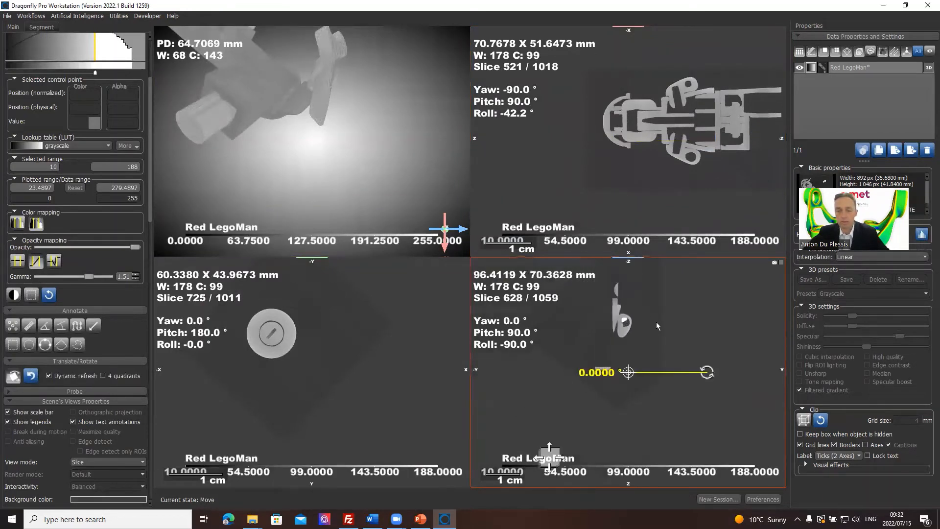
{"action": "scroll", "coordinate": [656, 322], "scroll_direction": "down", "scroll_amount": 20}
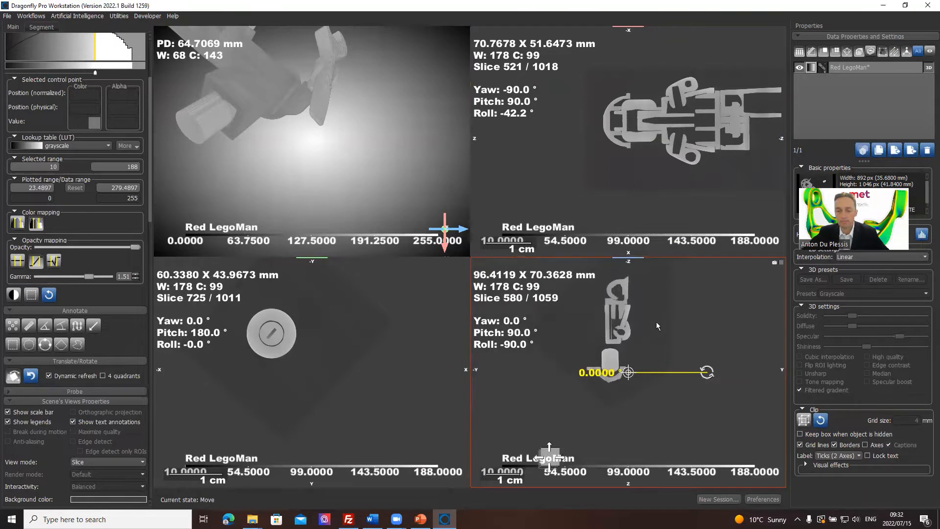
{"action": "scroll", "coordinate": [656, 322], "scroll_direction": "down", "scroll_amount": 10}
{"action": "scroll", "coordinate": [656, 321], "scroll_direction": "down", "scroll_amount": 20}
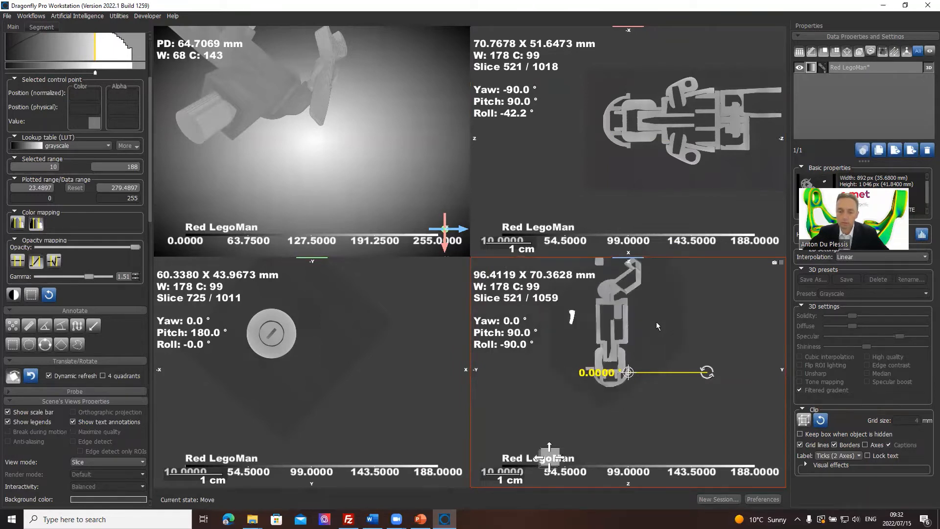
{"action": "scroll", "coordinate": [656, 322], "scroll_direction": "down", "scroll_amount": 20}
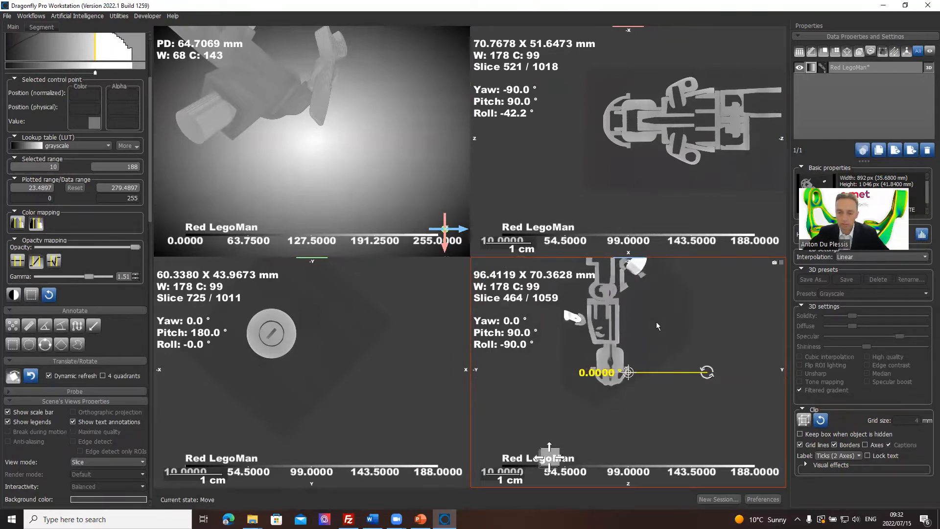
{"action": "scroll", "coordinate": [656, 321], "scroll_direction": "down", "scroll_amount": 20}
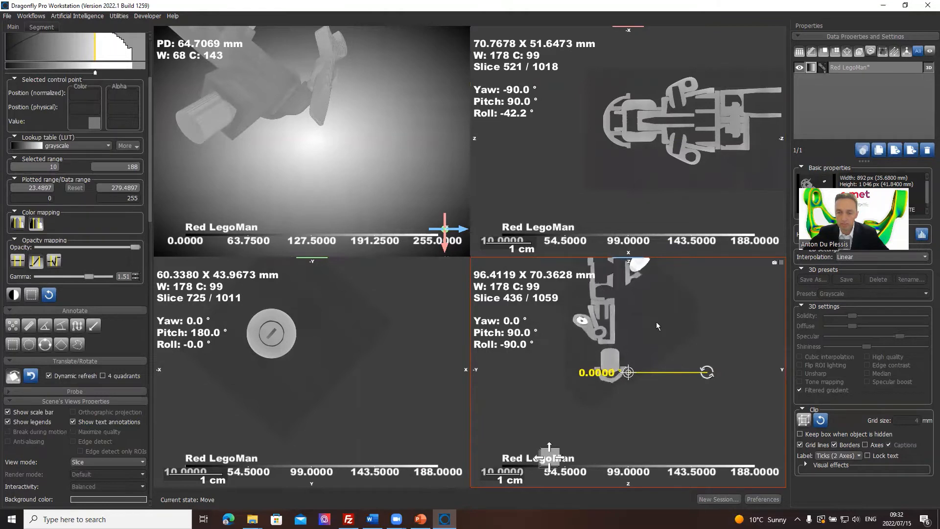
{"action": "scroll", "coordinate": [656, 322], "scroll_direction": "up", "scroll_amount": 20}
{"action": "scroll", "coordinate": [656, 321], "scroll_direction": "up", "scroll_amount": 20}
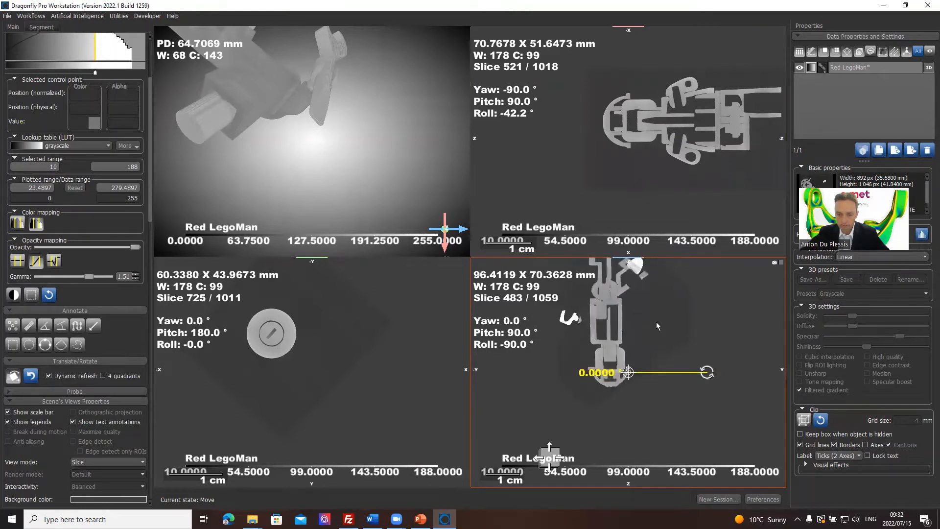
{"action": "scroll", "coordinate": [656, 322], "scroll_direction": "down", "scroll_amount": 13}
{"action": "scroll", "coordinate": [656, 322], "scroll_direction": "up", "scroll_amount": 8}
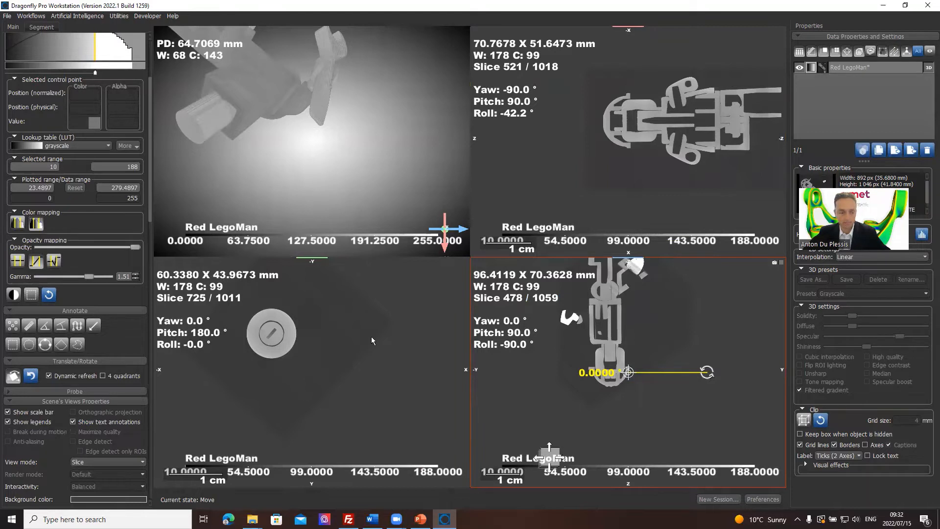
Leave the rotation mode and orbit the 3D view until the Lego man stands upright, facing forward and centred
{"action": "key", "text": "Escape"}
{"action": "left_click_drag", "start_coordinate": [280, 87], "coordinate": [267, 237]}
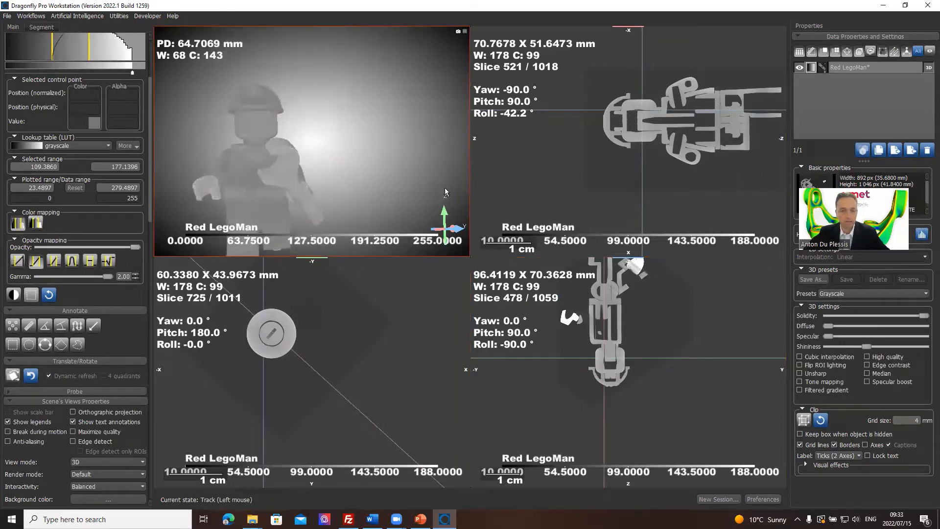
{"action": "left_click_drag", "start_coordinate": [262, 169], "coordinate": [328, 125]}
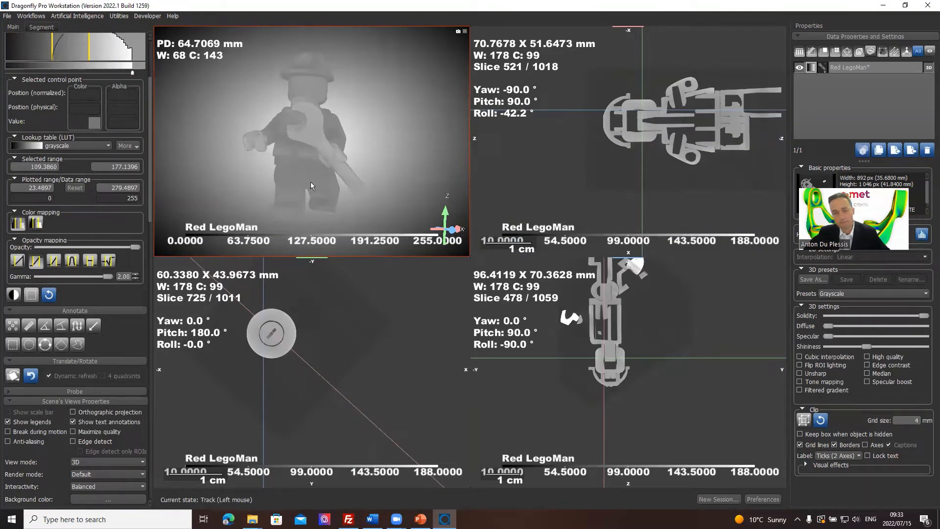
Restart Translate/Rotate and shift the dataset slightly within slice 521
{"action": "left_click", "coordinate": [14, 378]}
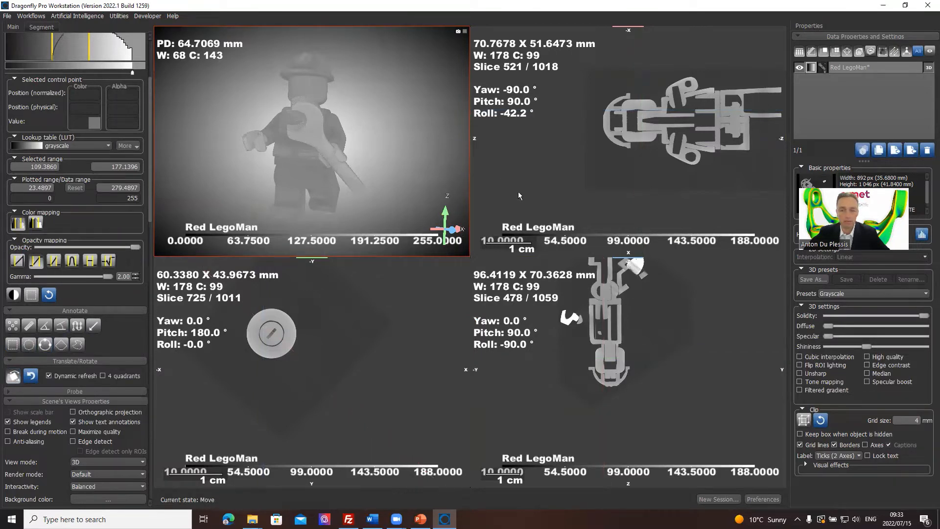
{"action": "left_click", "coordinate": [604, 163]}
{"action": "mouse_move", "coordinate": [550, 235]}
{"action": "left_mouse_down"}
{"action": "mouse_move", "coordinate": [599, 235]}
{"action": "mouse_move", "coordinate": [547, 230]}
{"action": "left_mouse_up"}
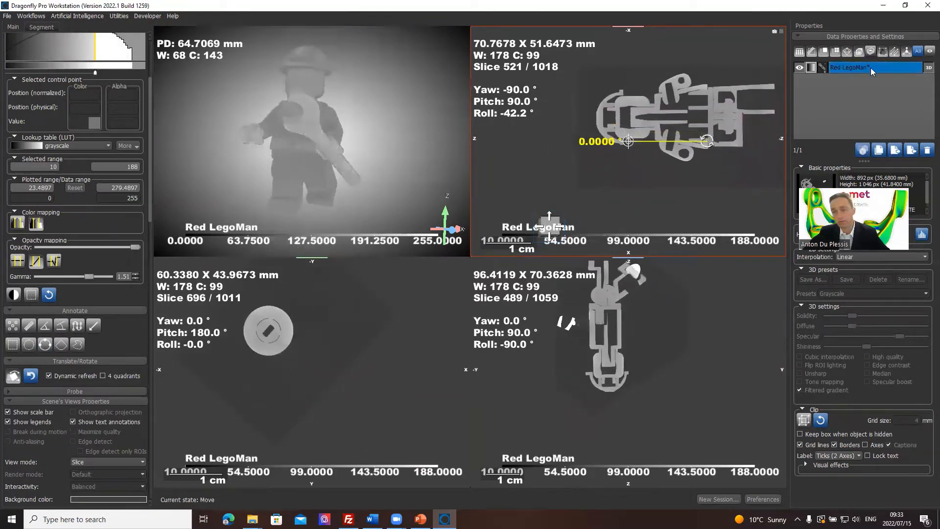
Duplicate the Red LegoMan dataset, select the copy and make it visible in the slice views
{"action": "left_click", "coordinate": [879, 149]}
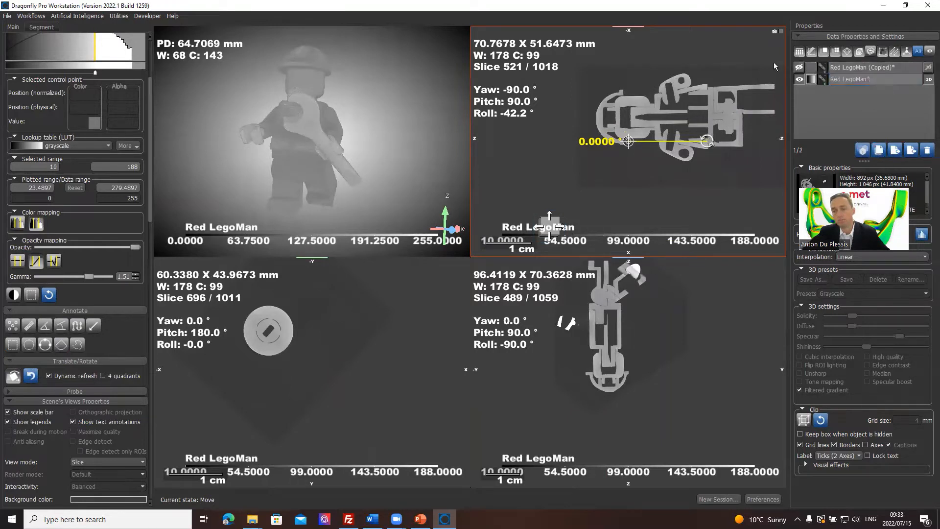
{"action": "left_click", "coordinate": [849, 69]}
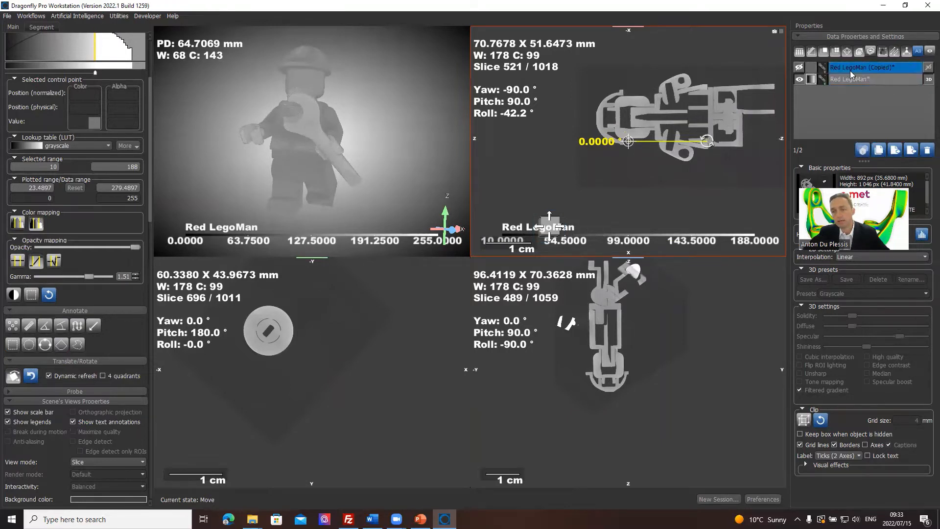
{"action": "left_click", "coordinate": [799, 67]}
{"action": "left_click", "coordinate": [812, 68]}
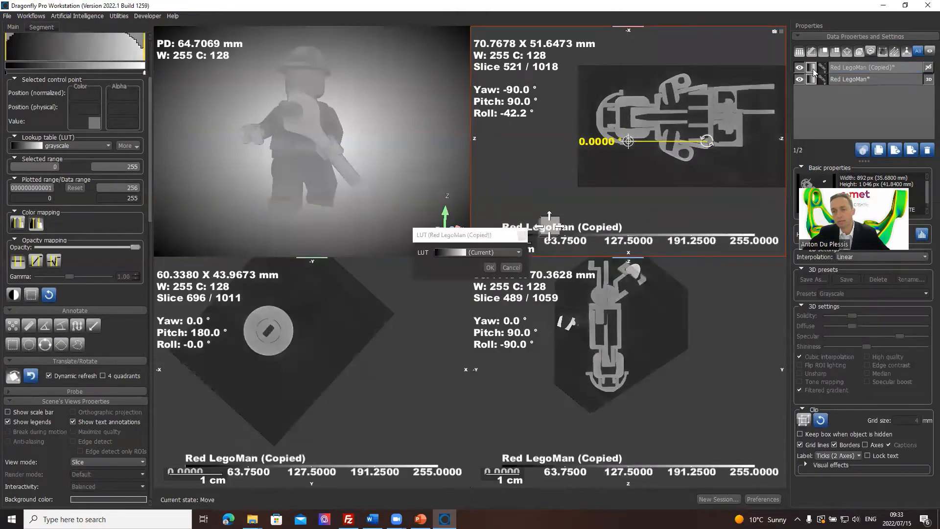
{"action": "left_click", "coordinate": [516, 253]}
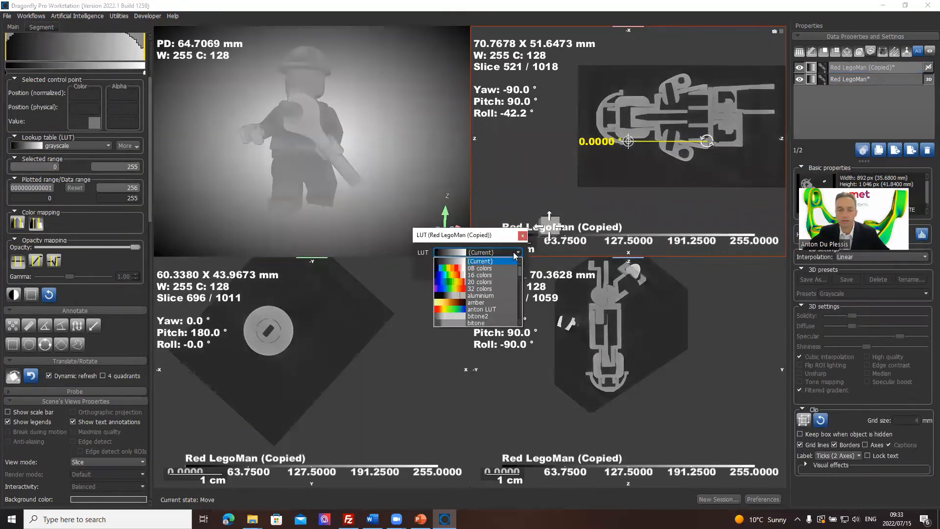
{"action": "left_click", "coordinate": [476, 302]}
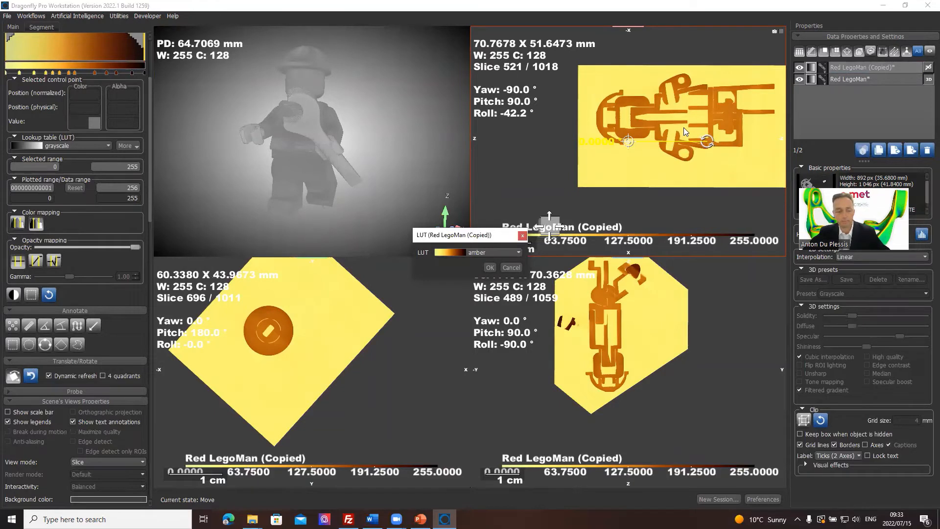
{"action": "key", "text": "Escape"}
{"action": "left_click", "coordinate": [862, 79]}
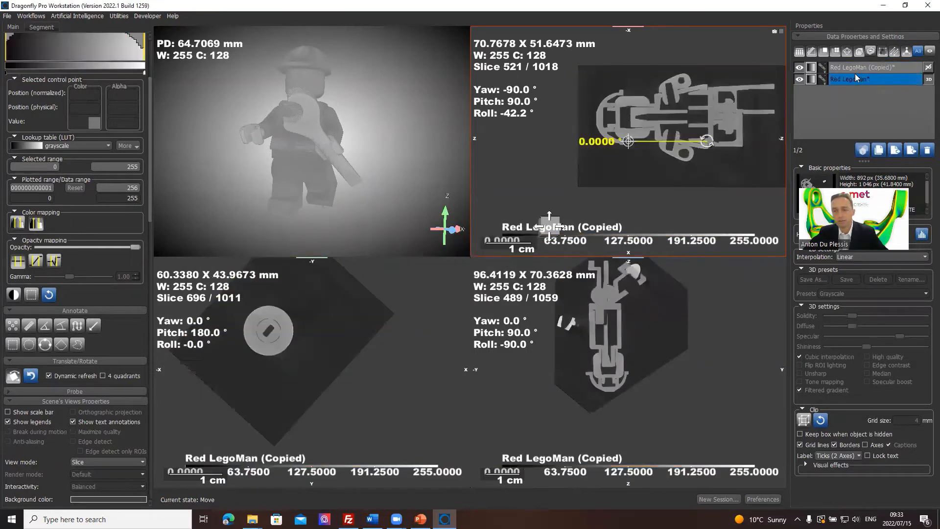
Apply the amber lookup table to the Red LegoMan copy in the slice views
{"action": "left_click", "coordinate": [811, 69]}
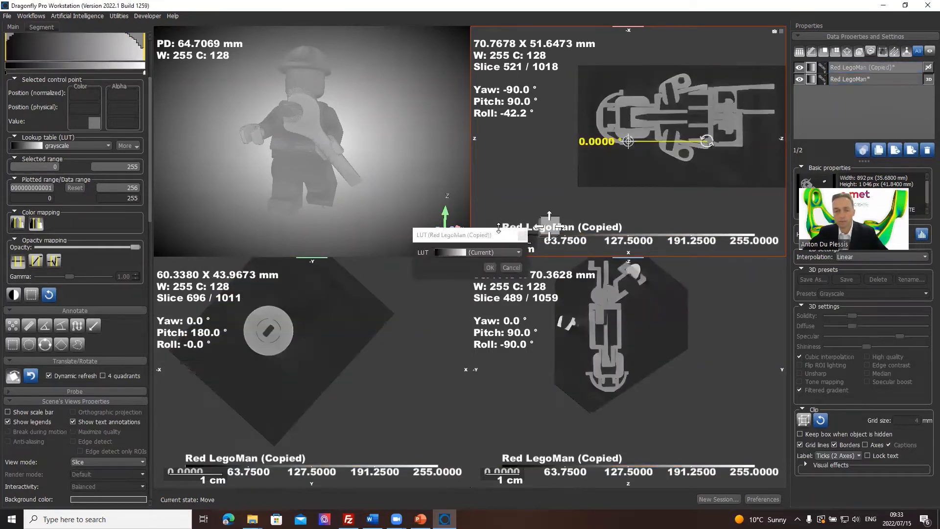
{"action": "left_click", "coordinate": [499, 252]}
{"action": "left_click", "coordinate": [481, 302]}
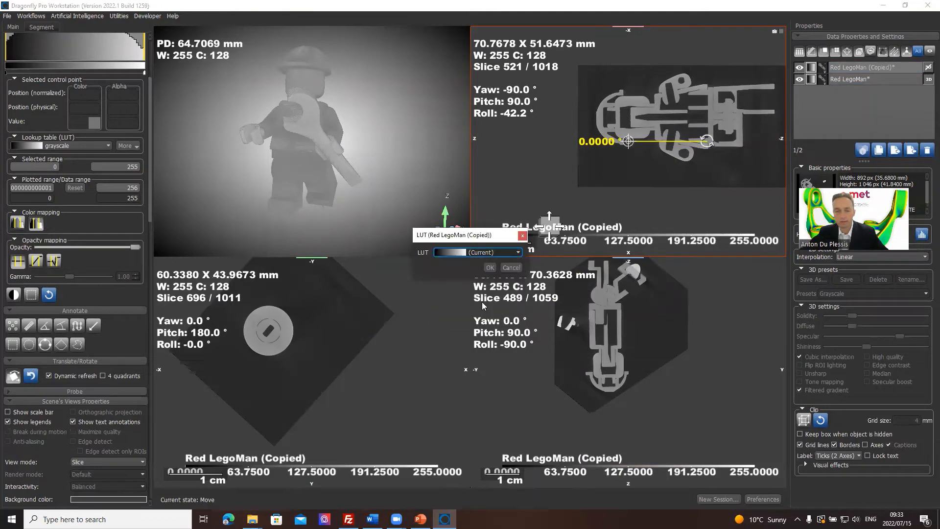
{"action": "left_click", "coordinate": [523, 236]}
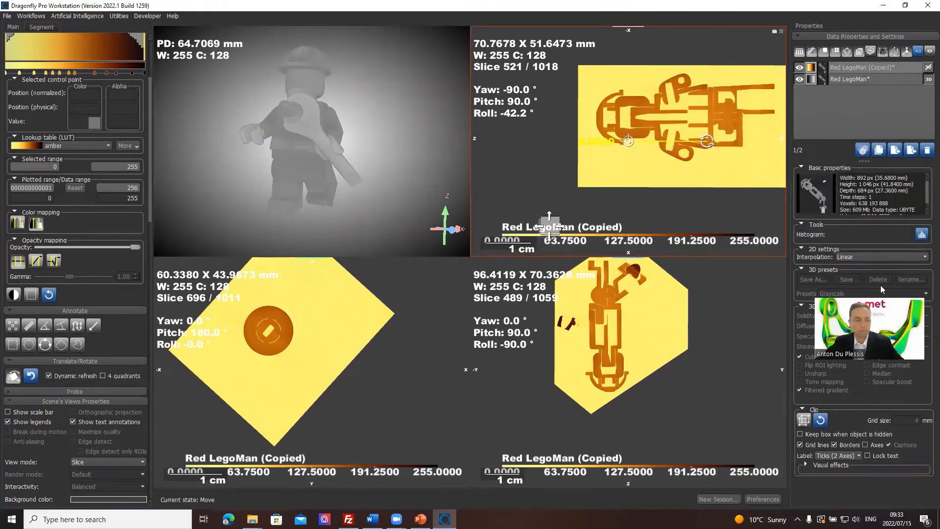
Lower the 2D opacity of the amber copy to roughly 30% and that of the original Red LegoMan to about half
{"action": "left_click_drag", "start_coordinate": [132, 247], "coordinate": [62, 250]}
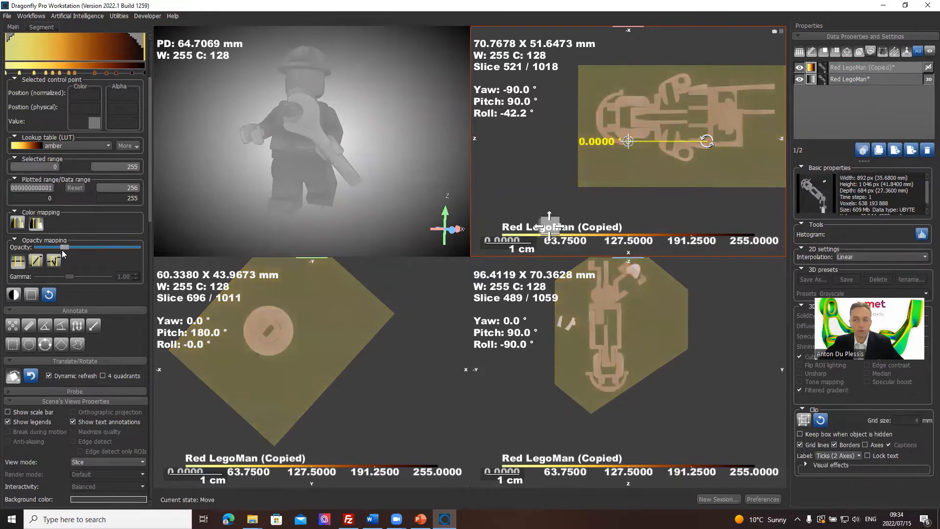
{"action": "left_click", "coordinate": [843, 80]}
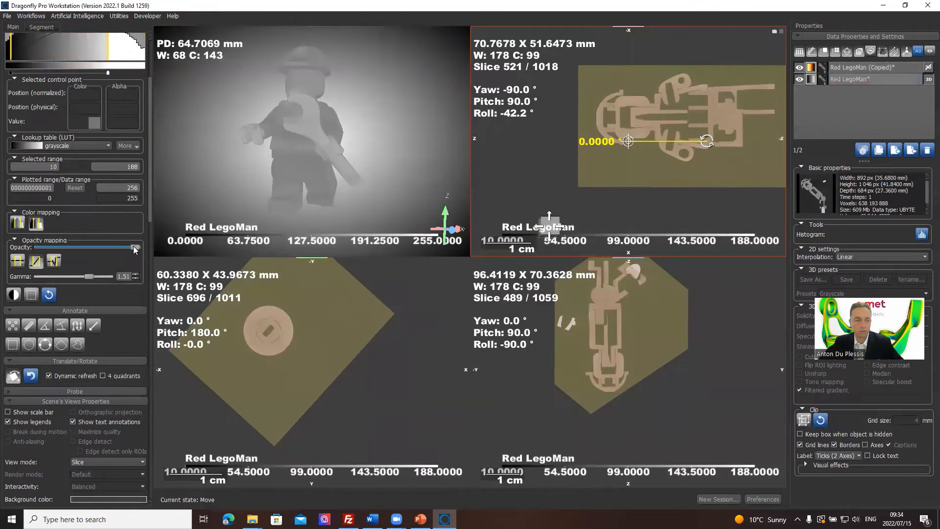
{"action": "left_click_drag", "start_coordinate": [135, 247], "coordinate": [85, 246]}
Translate and rotate the amber copy within slice 521, leaving it slightly offset from the original, and exit the transform mode
{"action": "left_click", "coordinate": [852, 67]}
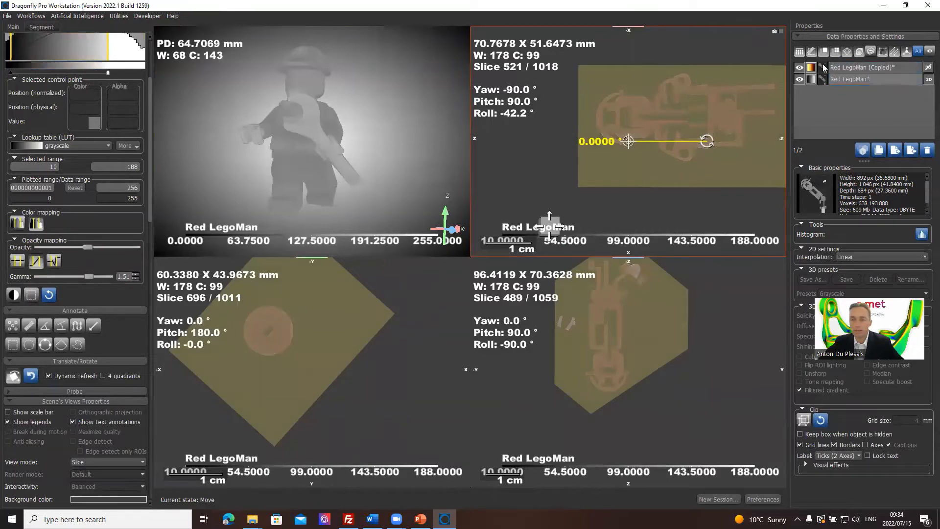
{"action": "left_click_drag", "start_coordinate": [537, 225], "coordinate": [495, 251]}
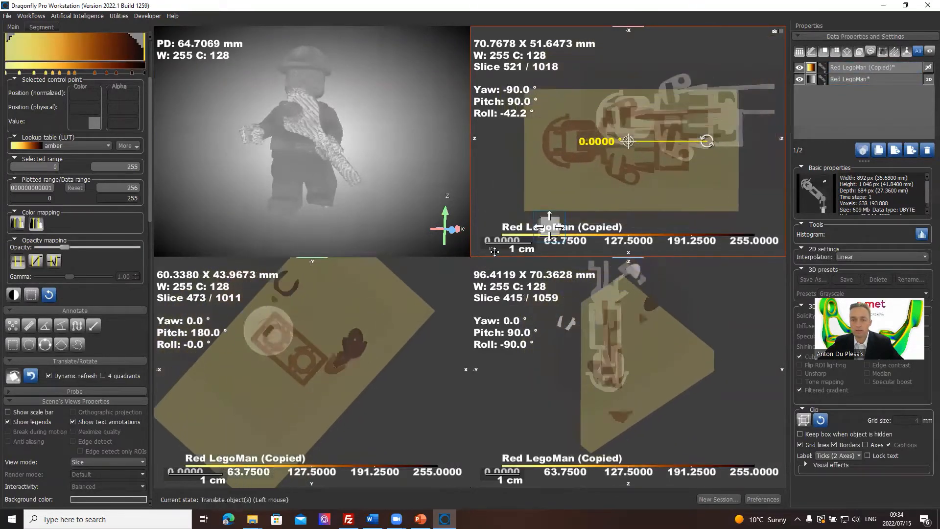
{"action": "left_click_drag", "start_coordinate": [707, 141], "coordinate": [698, 196]}
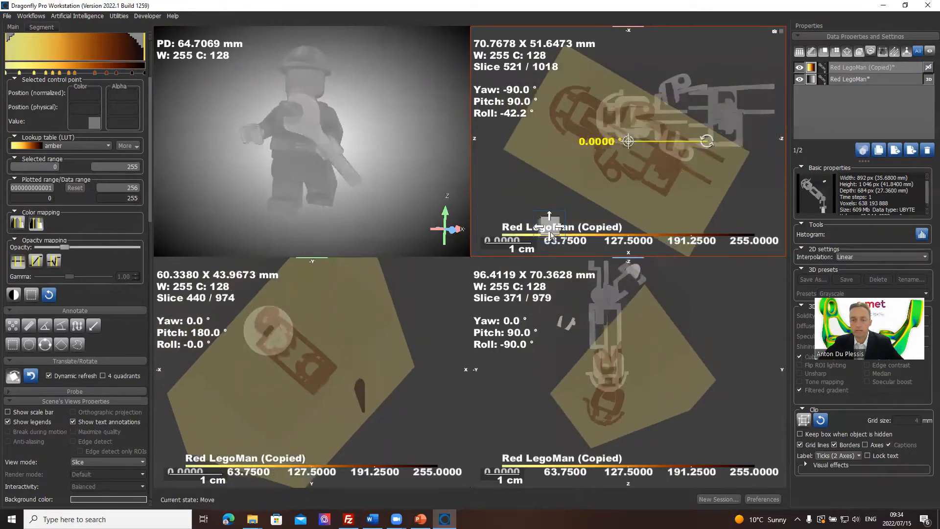
{"action": "left_click_drag", "start_coordinate": [707, 141], "coordinate": [711, 101]}
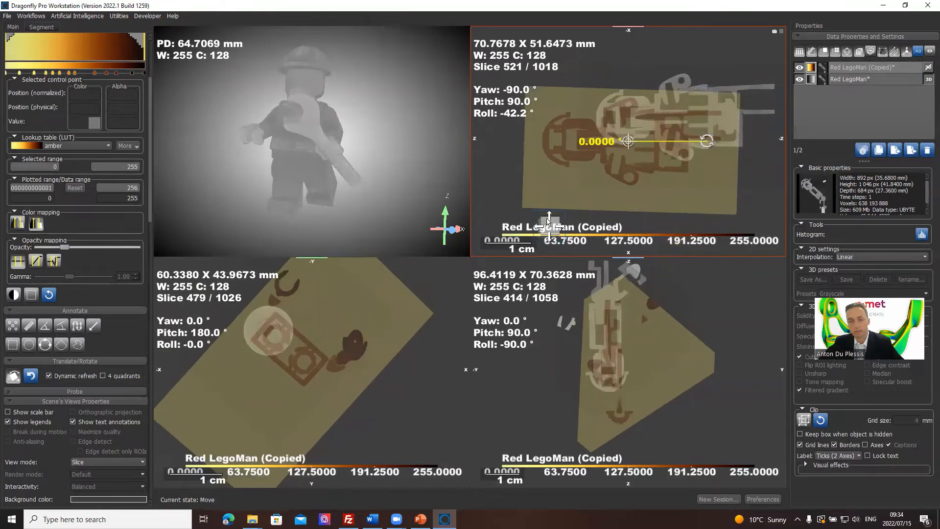
{"action": "left_click_drag", "start_coordinate": [604, 193], "coordinate": [606, 199]}
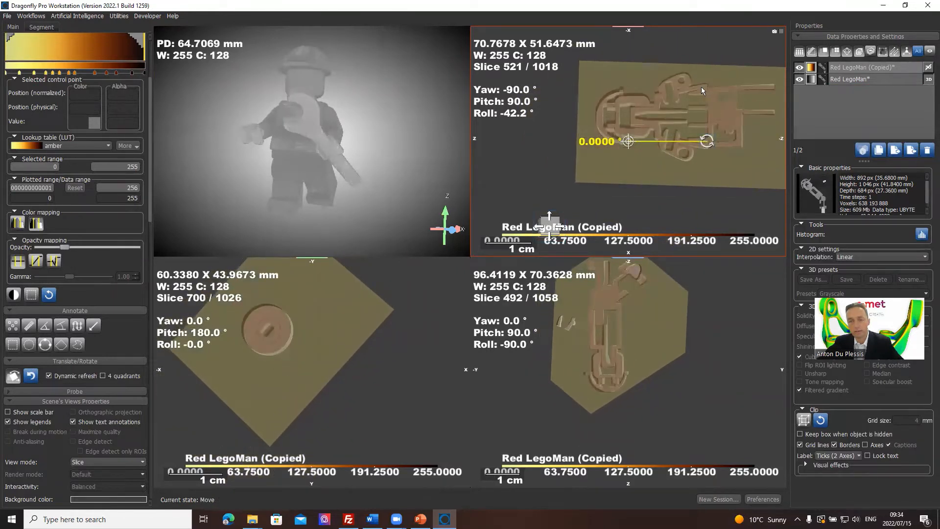
{"action": "left_click_drag", "start_coordinate": [712, 138], "coordinate": [741, 137]}
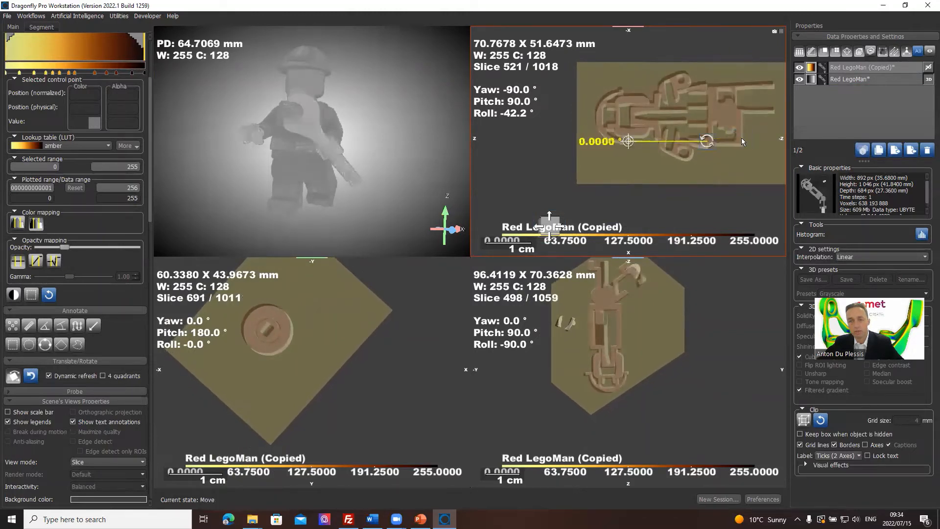
{"action": "key", "text": "Escape"}
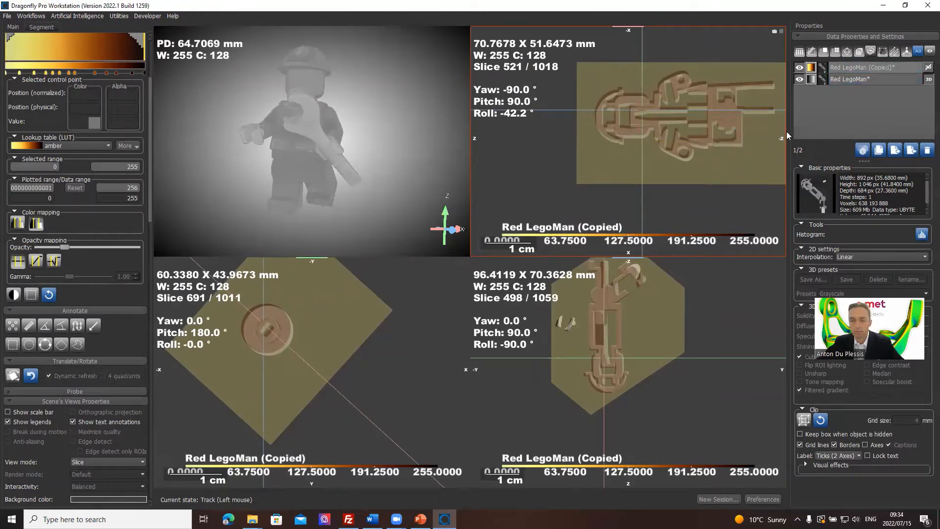
Start Image Registration for the copy with Red LegoMan as the fixed image and Red LegoMan (Copied) as the mobile image
{"action": "right_click", "coordinate": [861, 67]}
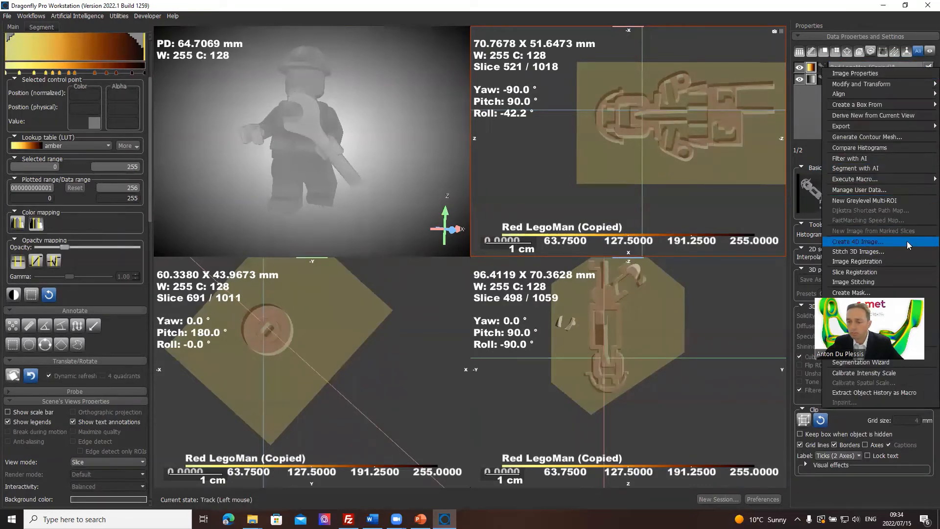
{"action": "left_click", "coordinate": [866, 260]}
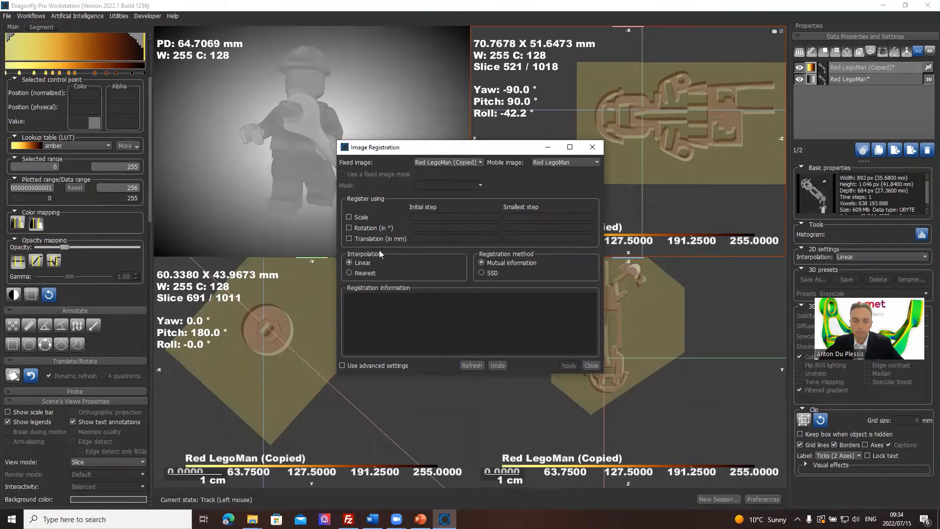
{"action": "left_click", "coordinate": [452, 163]}
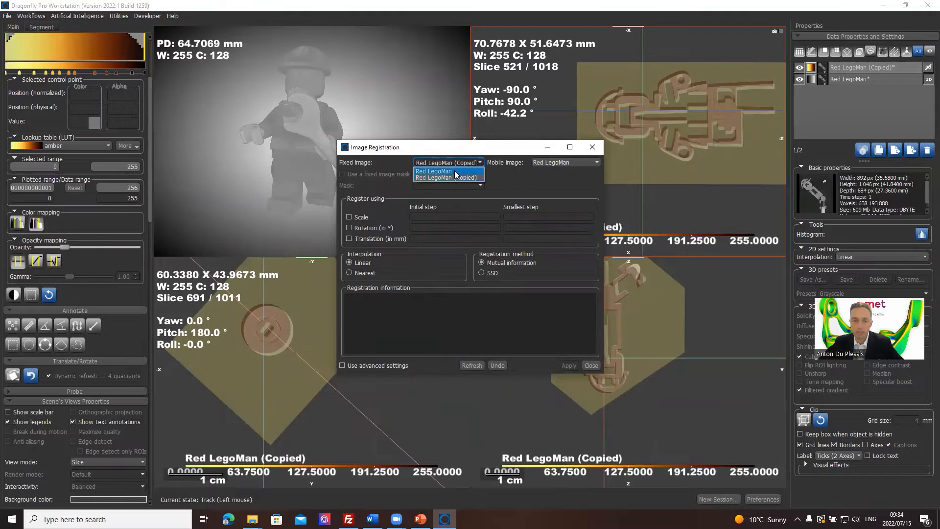
{"action": "left_click", "coordinate": [454, 171]}
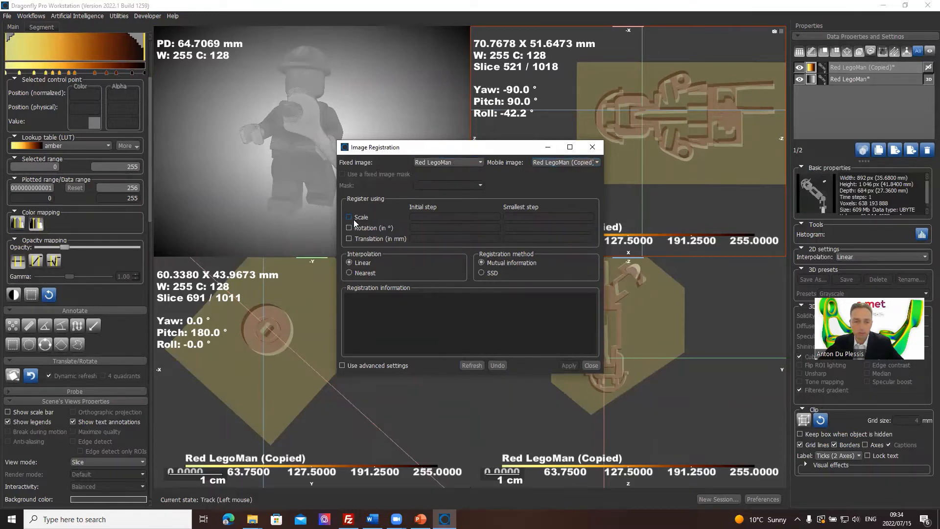
Register the copy using rotation and translation with linear interpolation and mutual information, and uncover the slice views for checking
{"action": "left_click", "coordinate": [349, 239]}
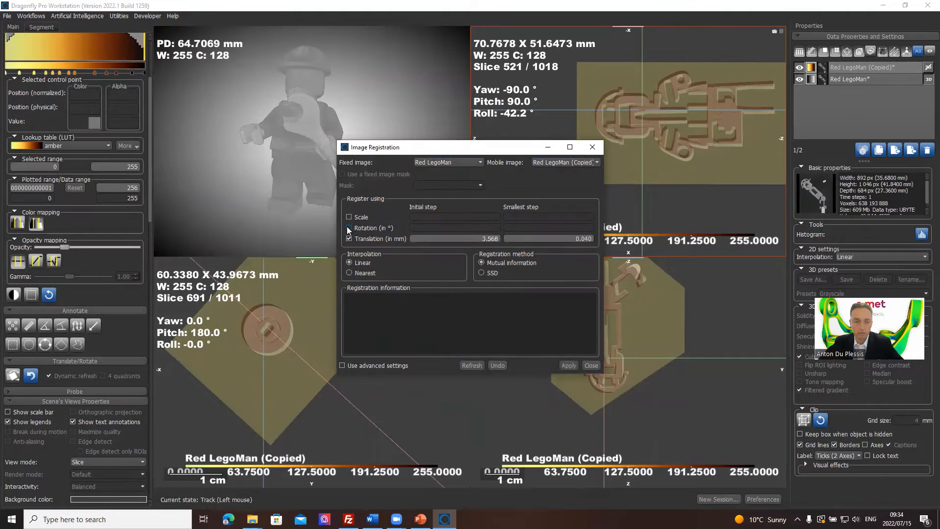
{"action": "left_click", "coordinate": [349, 228]}
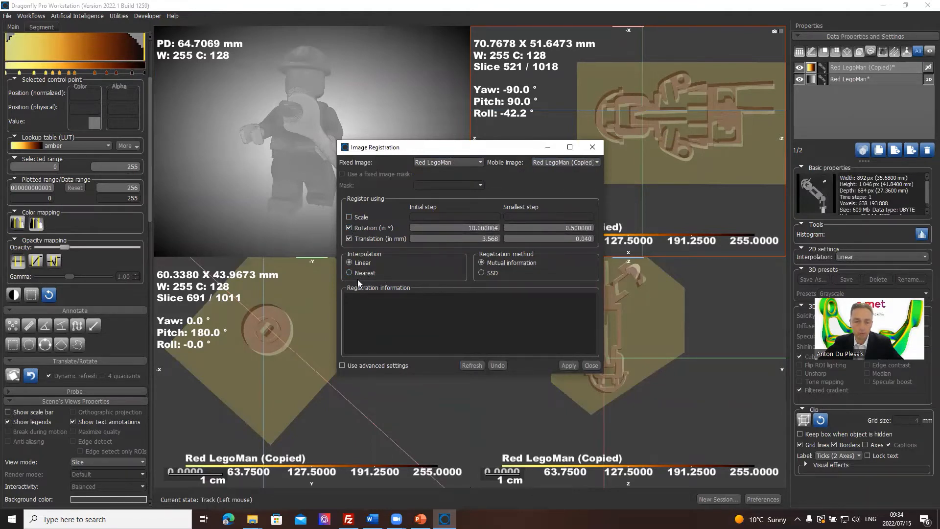
{"action": "left_click", "coordinate": [568, 365]}
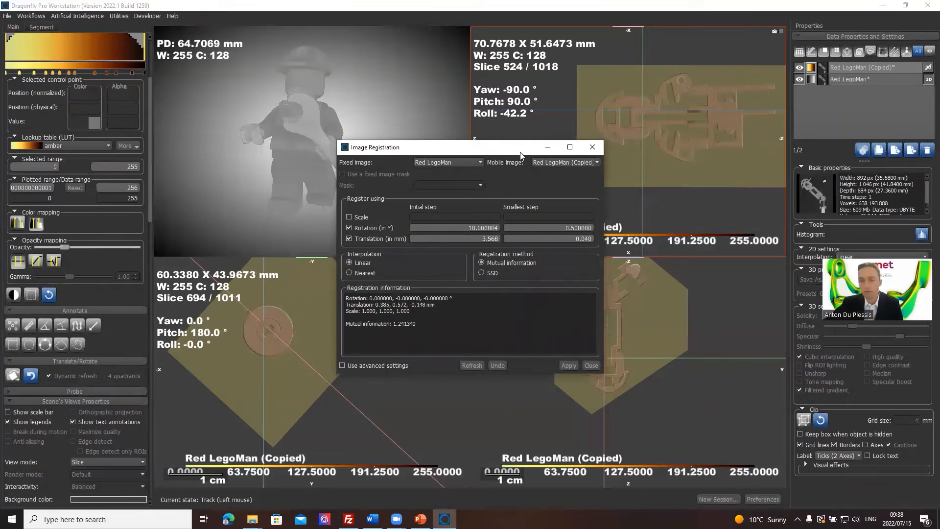
{"action": "left_click_drag", "start_coordinate": [509, 147], "coordinate": [414, 138]}
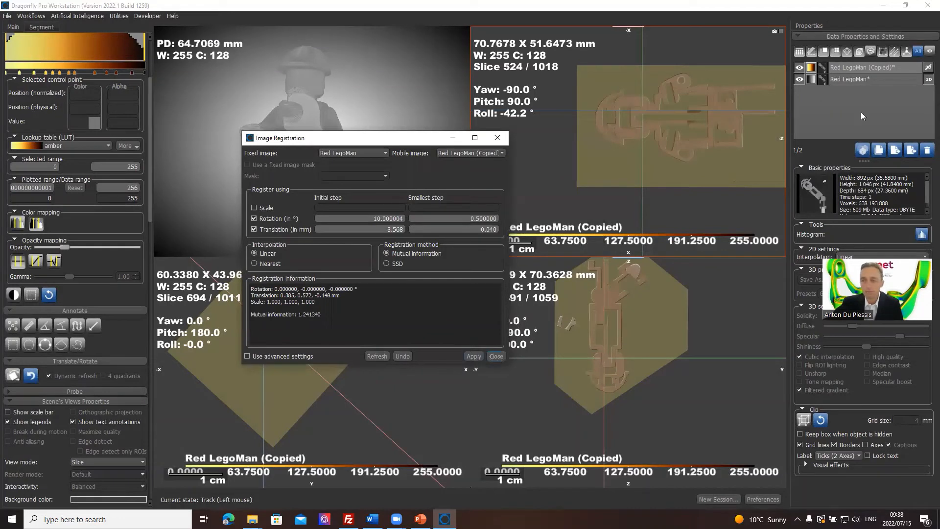
Hide the Red LegoMan copy, select the original dataset and orbit the 3D figure to a slightly raised, angled view
{"action": "left_click", "coordinate": [800, 68]}
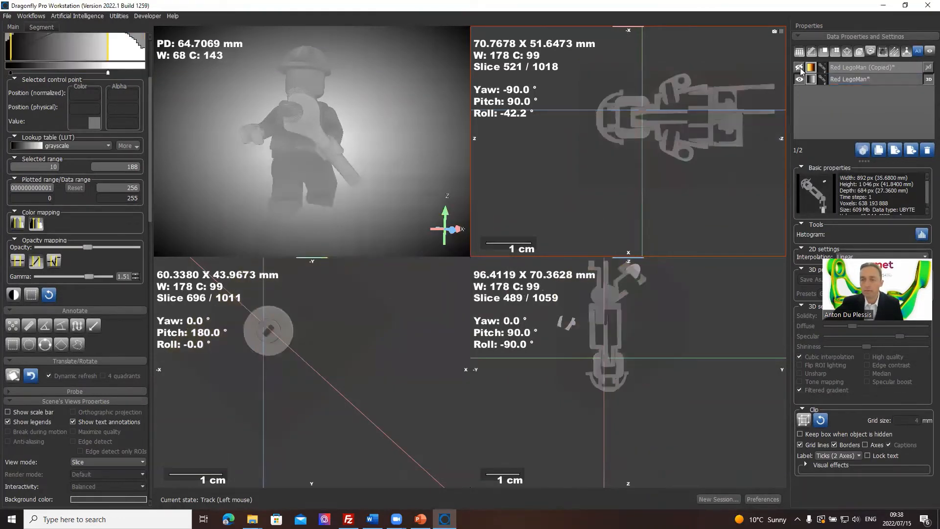
{"action": "left_click", "coordinate": [860, 80]}
{"action": "left_click_drag", "start_coordinate": [304, 130], "coordinate": [340, 160]}
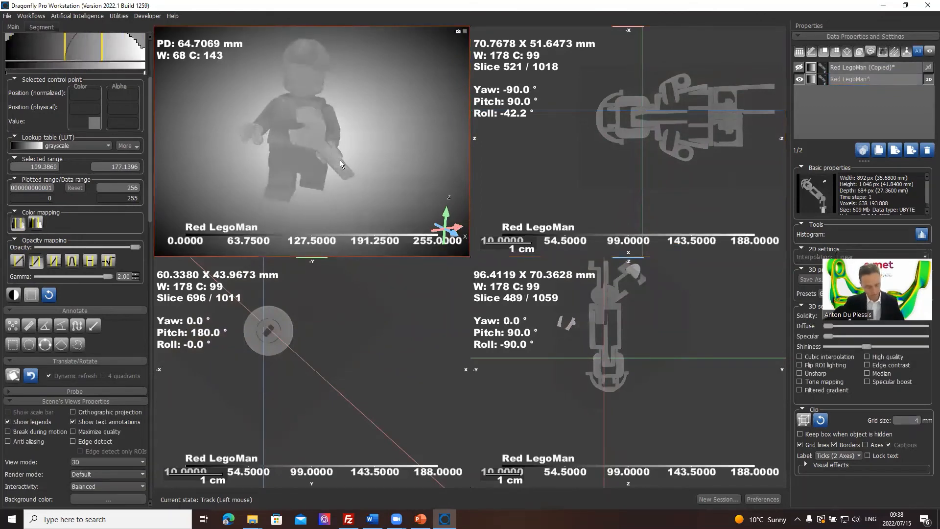
Move the 3D view's camera pivot point onto the Lego man's upper torso
{"action": "left_click", "coordinate": [149, 49]}
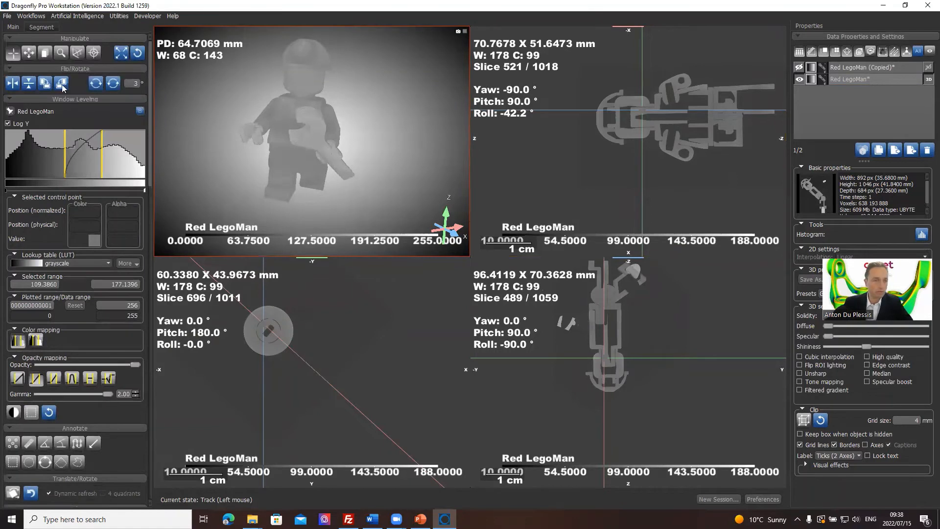
{"action": "left_click", "coordinate": [94, 54]}
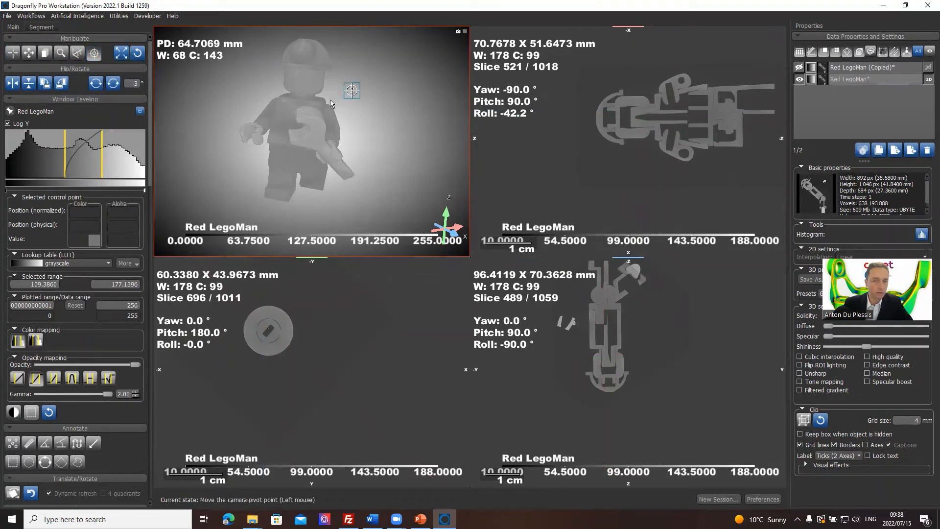
{"action": "left_click_drag", "start_coordinate": [330, 103], "coordinate": [273, 150]}
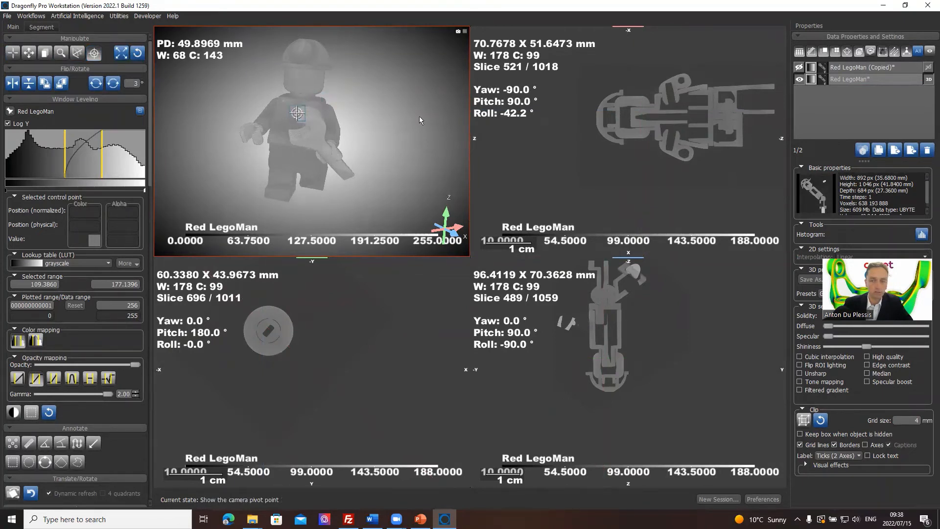
Compare the camera pivot point in the 3D and slice 521 views, and shift it to the figure's head in the slice
{"action": "left_click", "coordinate": [667, 134]}
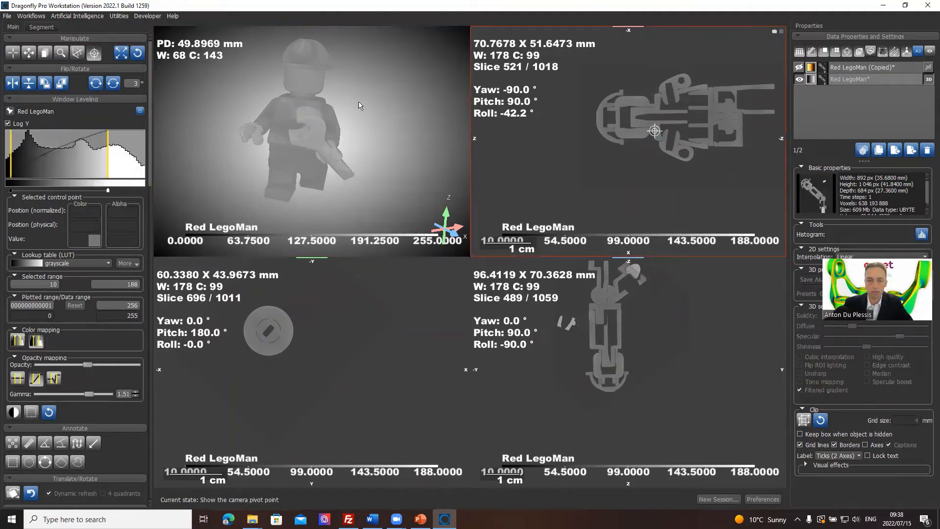
{"action": "left_click", "coordinate": [283, 129]}
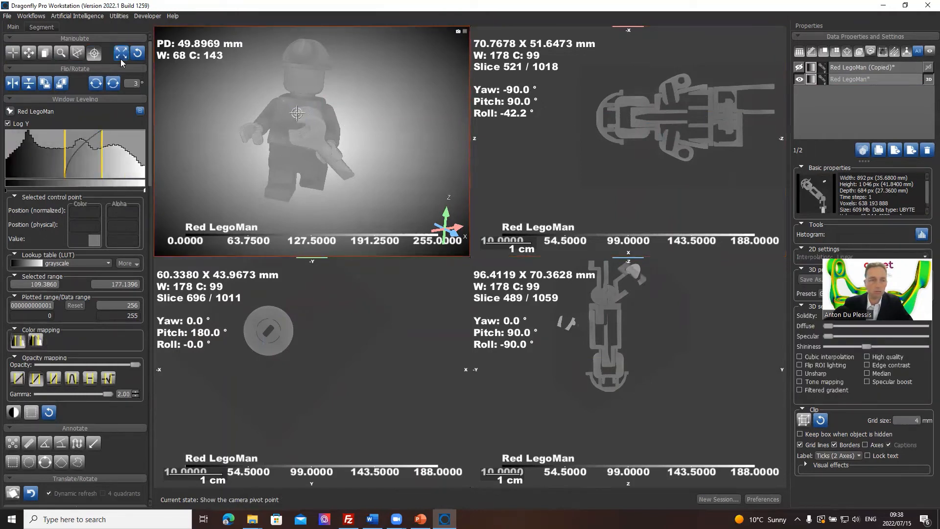
{"action": "left_click", "coordinate": [640, 119]}
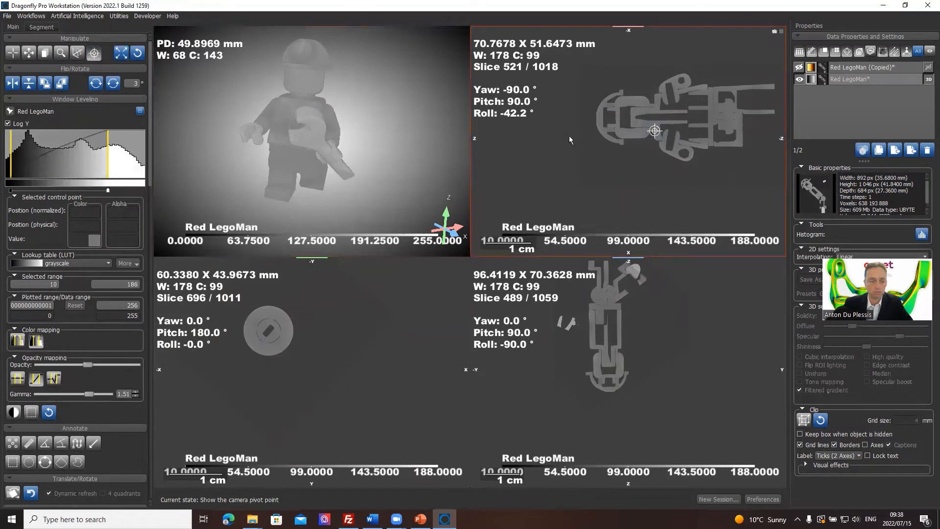
{"action": "left_click", "coordinate": [260, 106]}
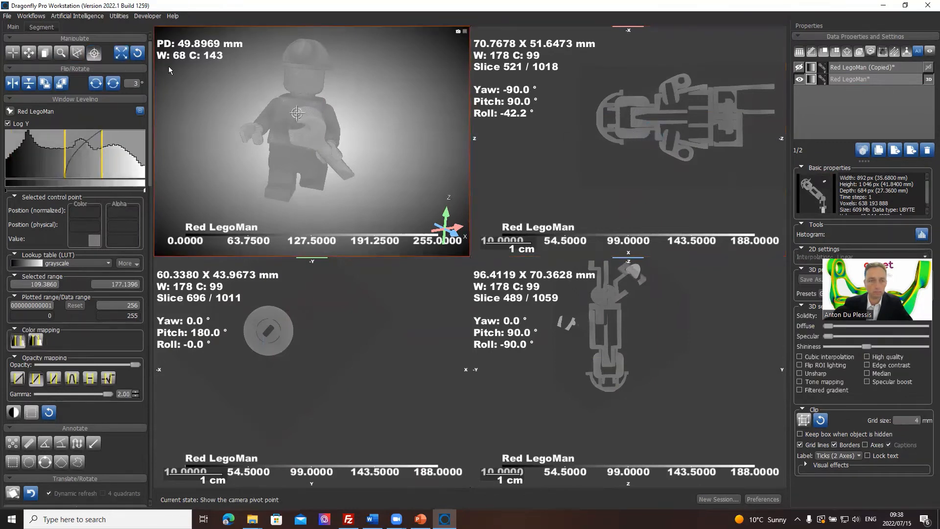
{"action": "left_click", "coordinate": [621, 116]}
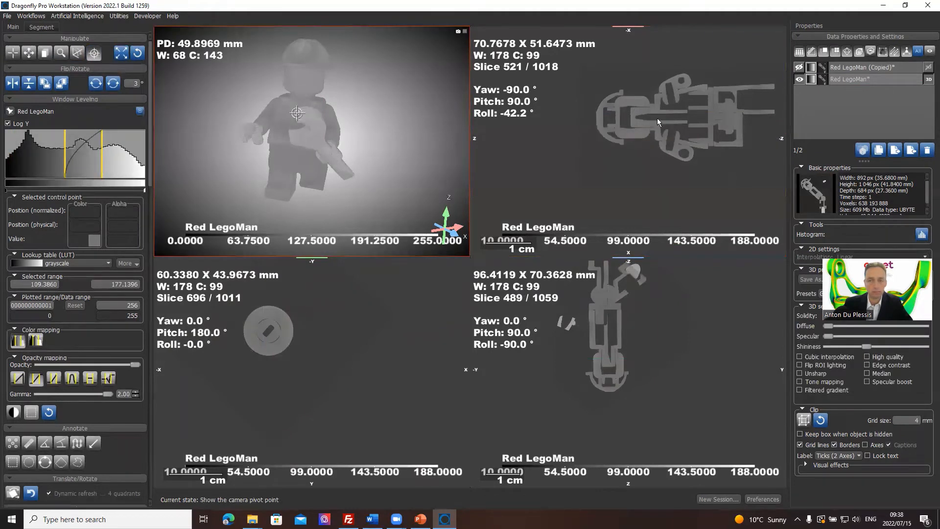
{"action": "left_click", "coordinate": [597, 121]}
{"action": "left_click_drag", "start_coordinate": [598, 122], "coordinate": [597, 116]}
{"action": "key", "text": "Escape"}
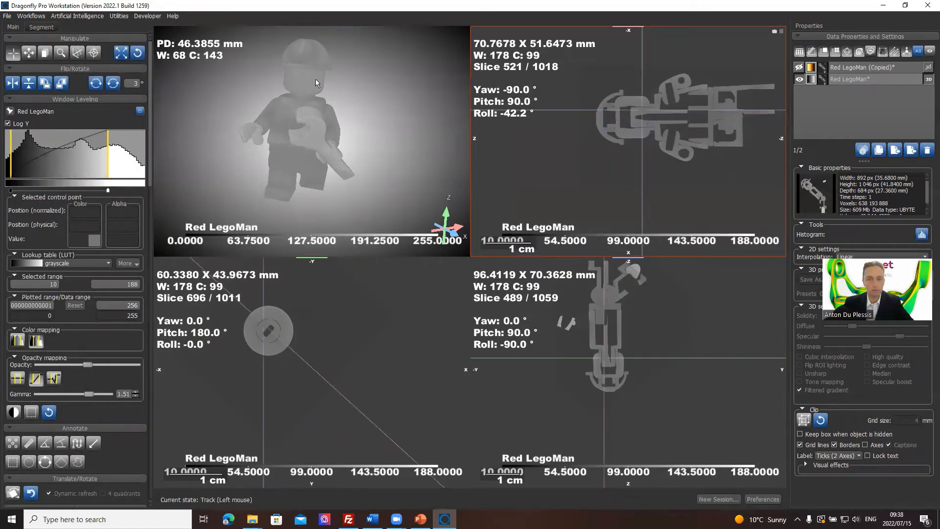
Check the camera pivot point's position and orbit the 3D figure around it to compare the rotation
{"action": "left_click_drag", "start_coordinate": [278, 153], "coordinate": [294, 181]}
{"action": "left_click", "coordinate": [94, 53]}
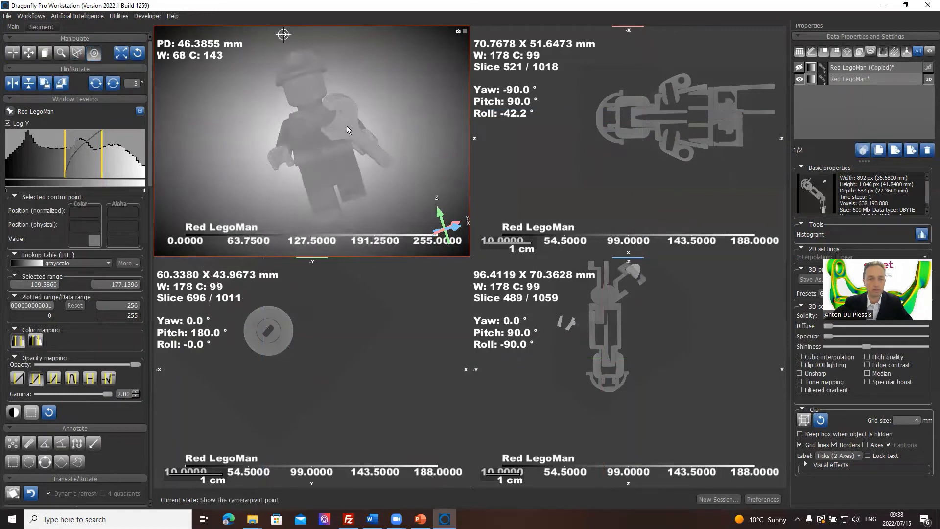
{"action": "mouse_move", "coordinate": [294, 78]}
{"action": "left_mouse_down"}
{"action": "mouse_move", "coordinate": [323, 149]}
{"action": "mouse_move", "coordinate": [382, 118]}
{"action": "mouse_move", "coordinate": [372, 146]}
{"action": "mouse_move", "coordinate": [388, 180]}
{"action": "mouse_move", "coordinate": [210, 180]}
{"action": "mouse_move", "coordinate": [233, 160]}
{"action": "left_mouse_up"}
{"action": "key", "text": "Escape"}
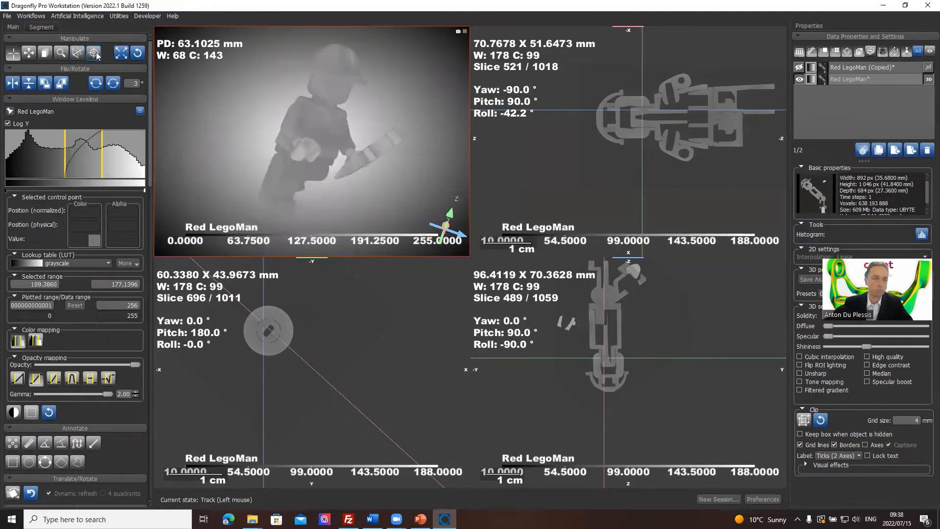
Refit the figure in all views, zoom the 3D view far out, and fit everything to the views again
{"action": "left_click", "coordinate": [122, 54]}
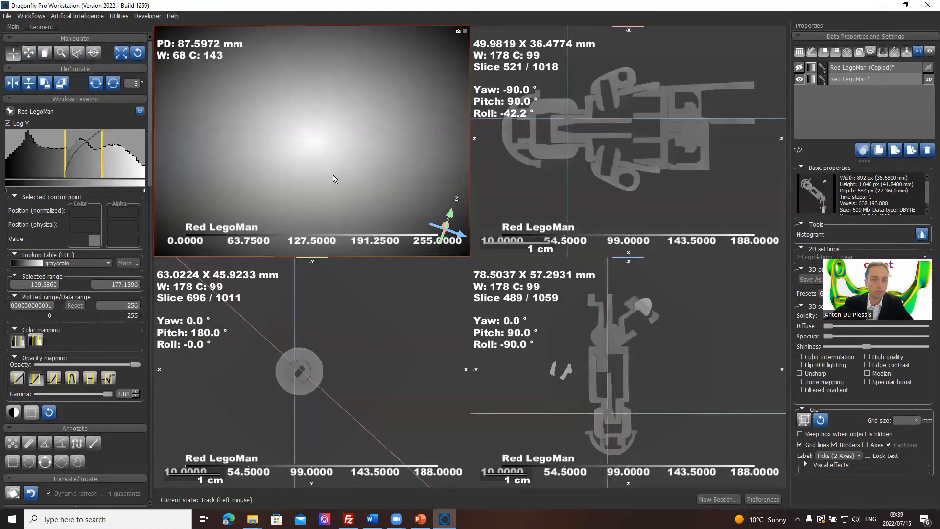
{"action": "left_click", "coordinate": [123, 55]}
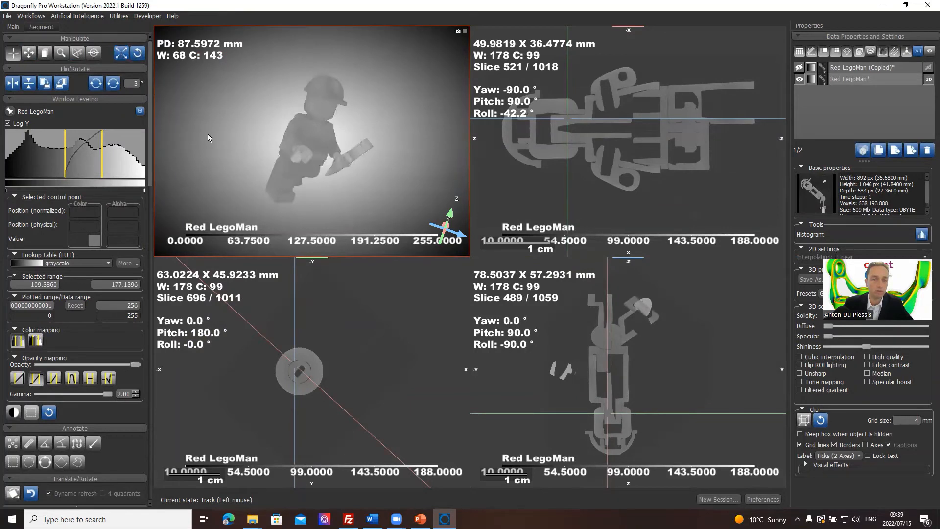
{"action": "scroll", "coordinate": [312, 157], "scroll_direction": "down", "scroll_amount": 5}
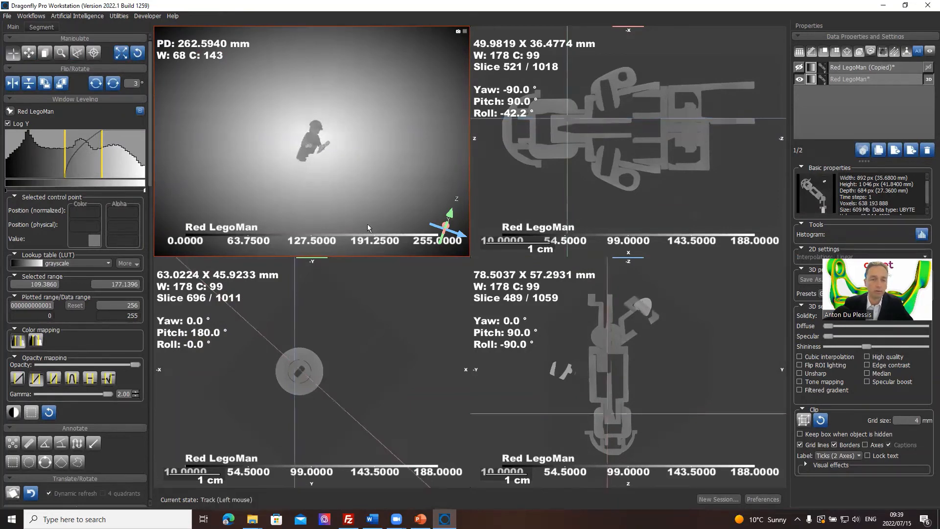
{"action": "scroll", "coordinate": [368, 228], "scroll_direction": "down", "scroll_amount": 5}
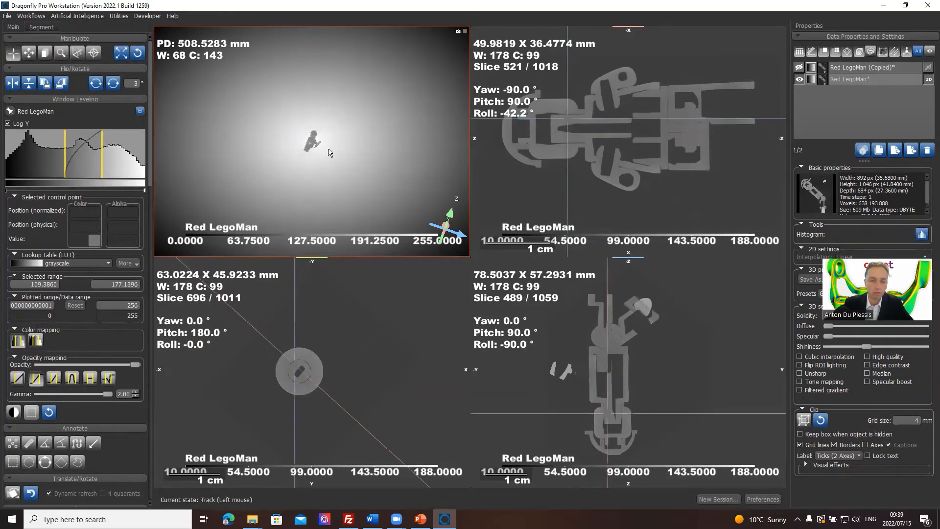
{"action": "scroll", "coordinate": [328, 153], "scroll_direction": "down", "scroll_amount": 5}
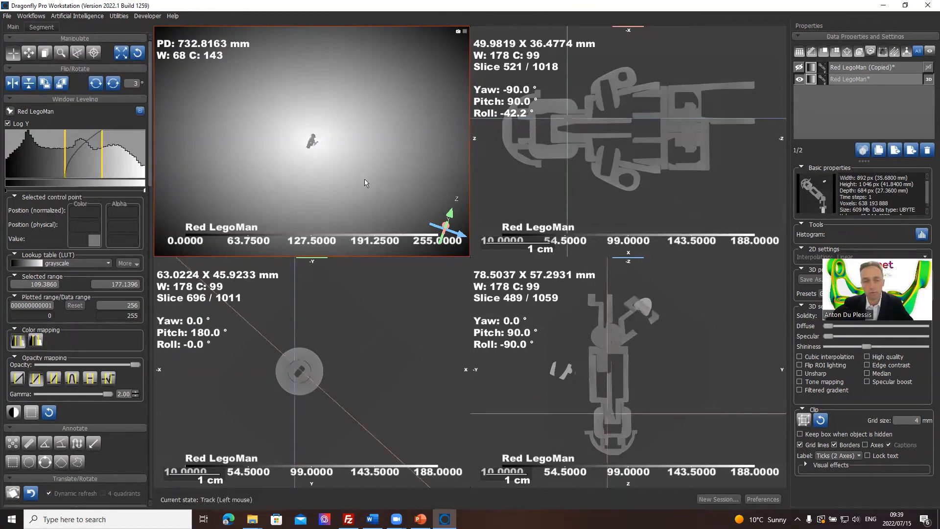
{"action": "scroll", "coordinate": [365, 183], "scroll_direction": "down", "scroll_amount": 5}
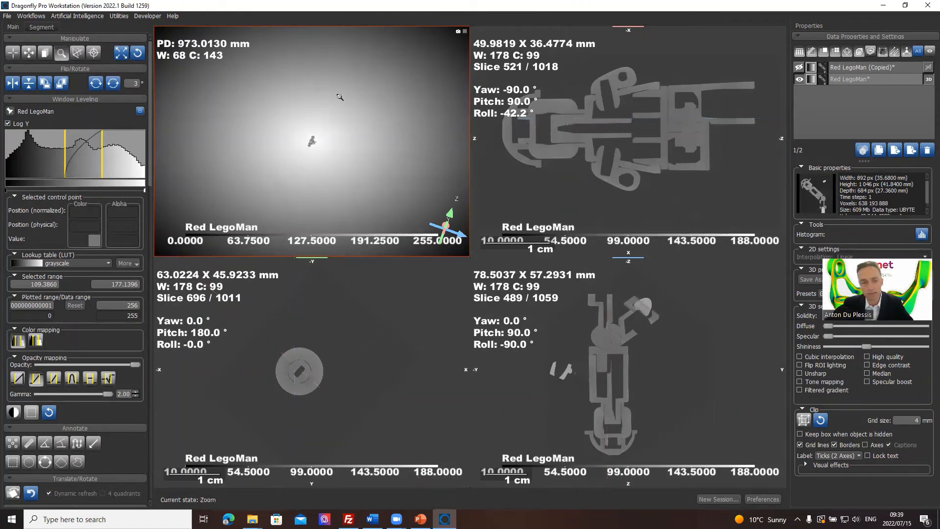
{"action": "left_click", "coordinate": [122, 53]}
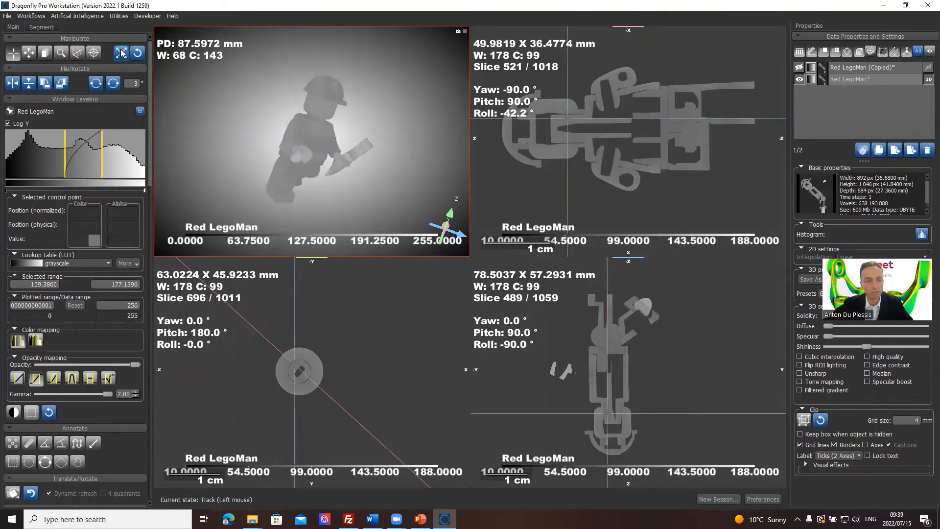
Pan slice 521 out of its view, push the grayscale window far out of range, and reset all views' orientation
{"action": "middle_click_drag", "start_coordinate": [604, 143], "coordinate": [939, 528]}
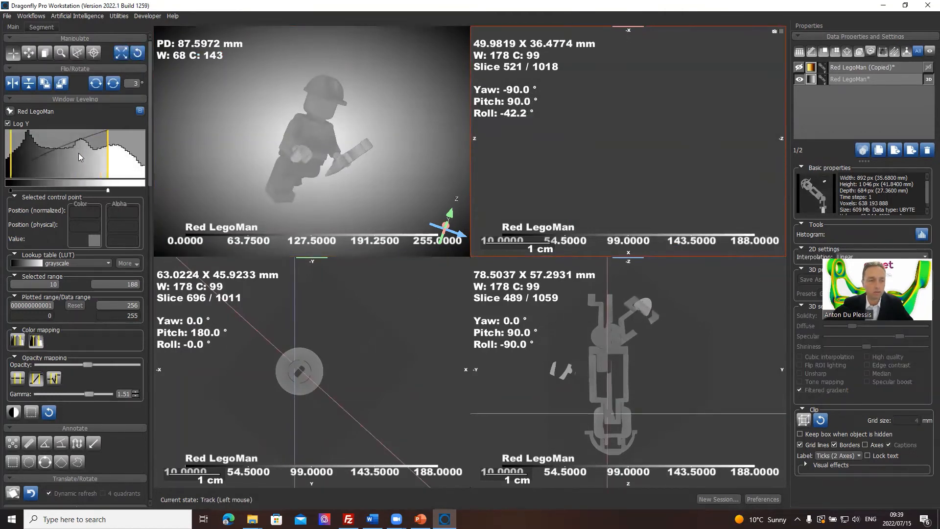
{"action": "left_click_drag", "start_coordinate": [81, 157], "coordinate": [737, 284]}
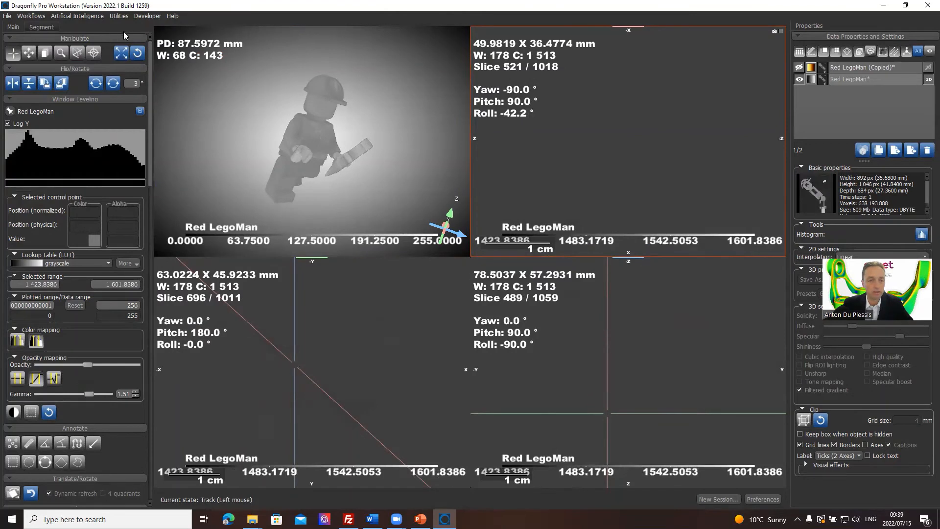
{"action": "left_click", "coordinate": [138, 52]}
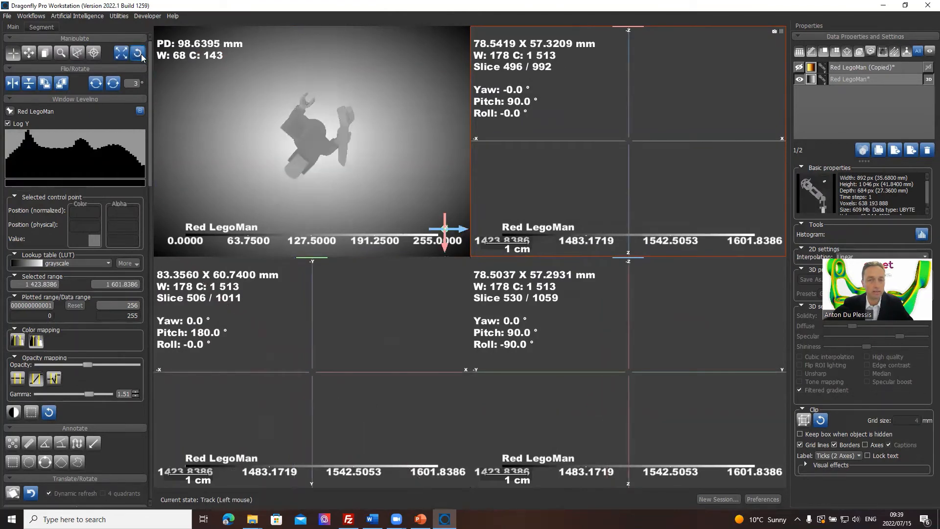
Orbit the 3D figure, reset all views once more, and restore the default window leveling for the slice views
{"action": "left_click_drag", "start_coordinate": [289, 128], "coordinate": [178, 219]}
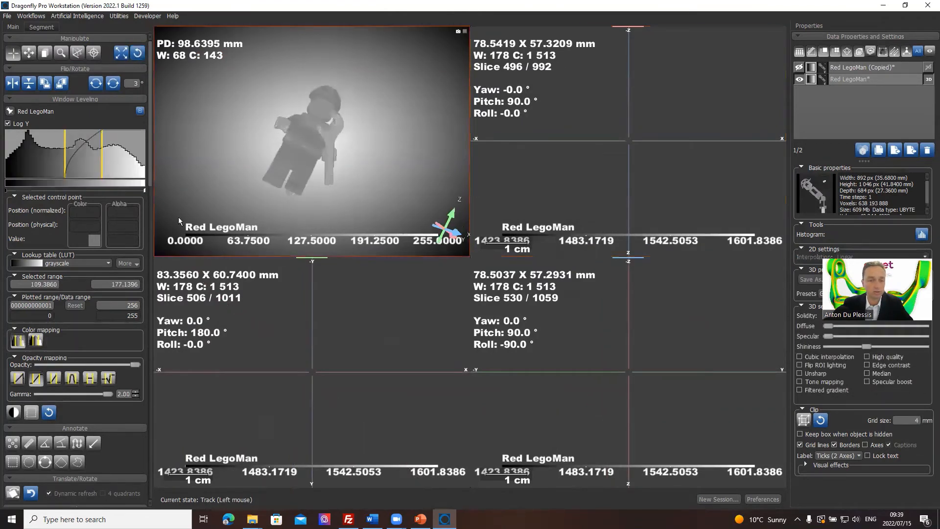
{"action": "left_click", "coordinate": [332, 382]}
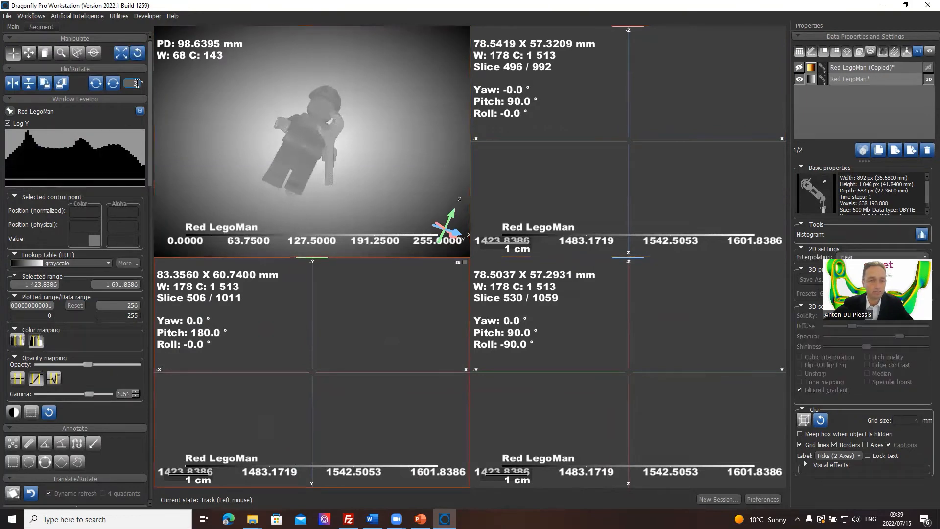
{"action": "left_click", "coordinate": [138, 53]}
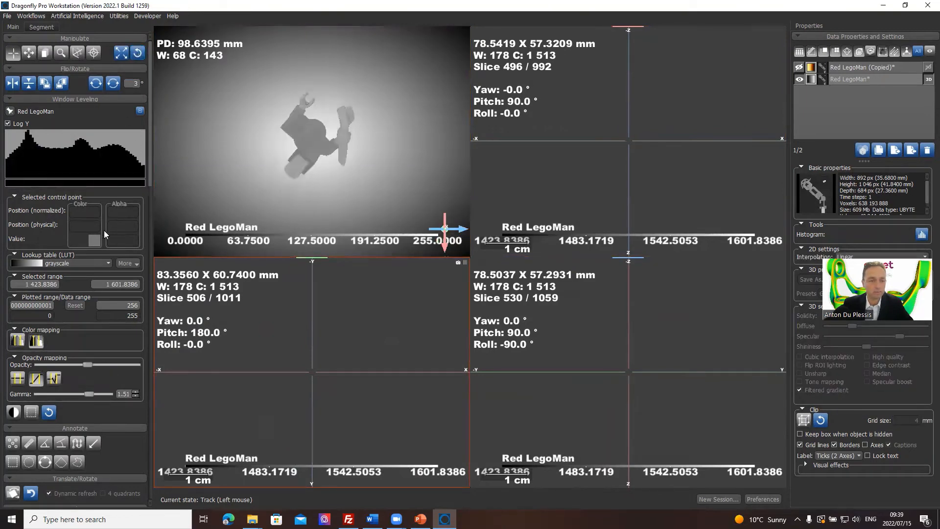
{"action": "left_click", "coordinate": [49, 413]}
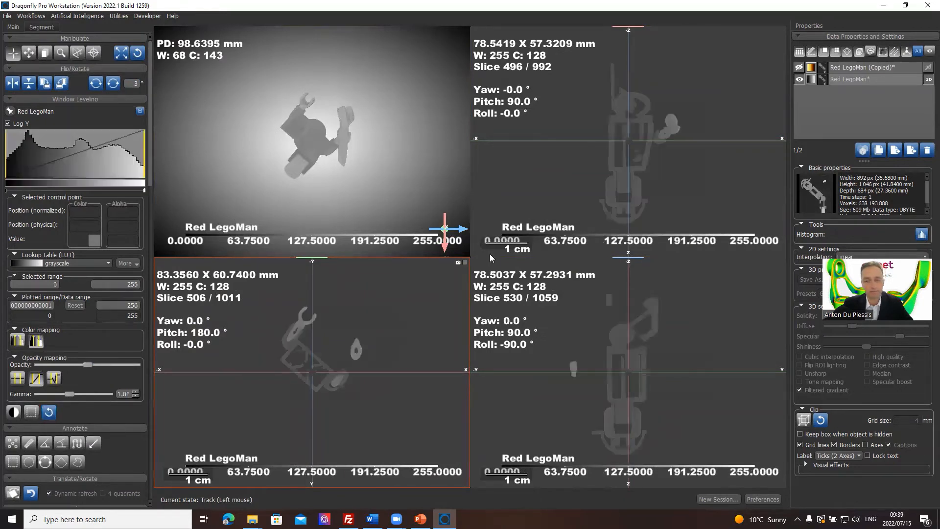
Flip the slice 496 and slice 530 views vertically so that the Lego man's head points up
{"action": "double_click", "coordinate": [670, 166]}
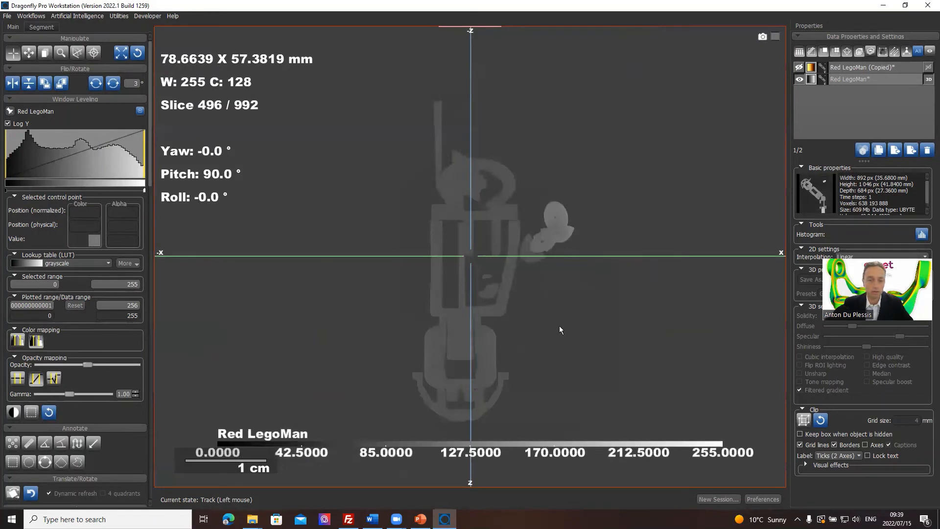
{"action": "left_click", "coordinate": [29, 85]}
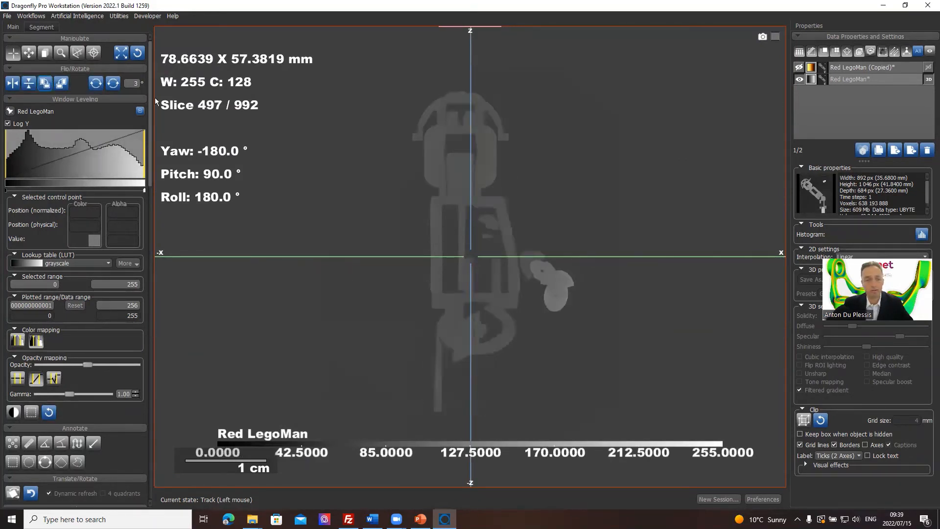
{"action": "double_click", "coordinate": [617, 322]}
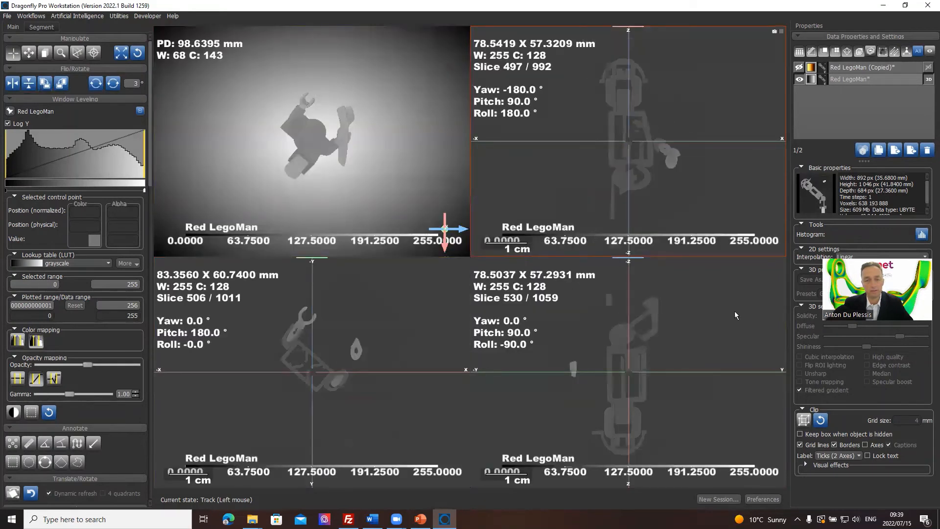
{"action": "left_click", "coordinate": [29, 85]}
Rotate the slice 506 view in 3° increments to a roll of -42° so the torso lies horizontal
{"action": "left_click", "coordinate": [372, 351]}
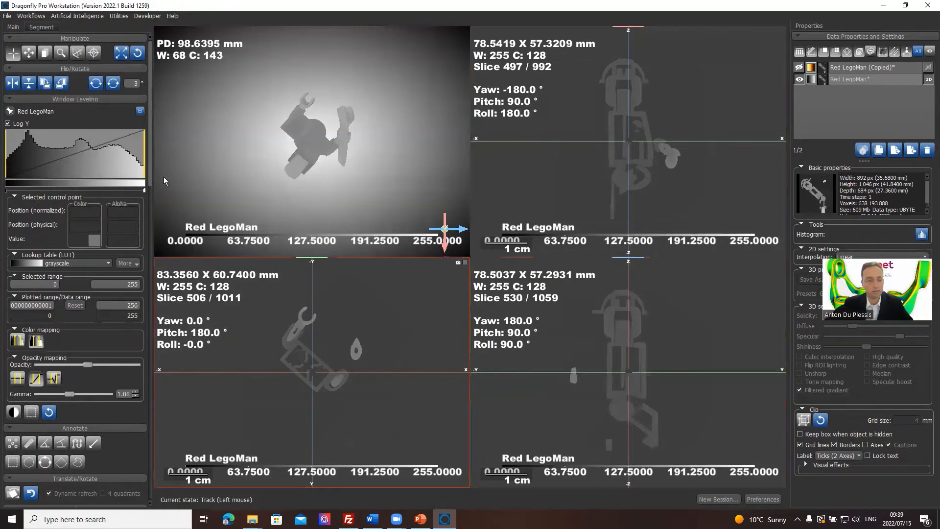
{"action": "left_click", "coordinate": [112, 83]}
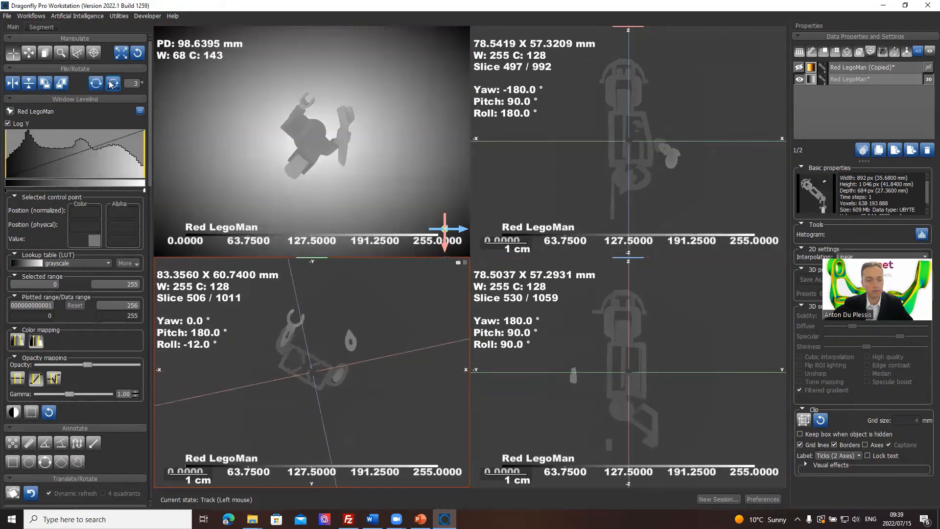
{"action": "left_click", "coordinate": [110, 83]}
{"action": "left_click", "coordinate": [111, 82]}
{"action": "left_click", "coordinate": [110, 82]}
{"action": "left_click", "coordinate": [110, 82]}
{"action": "left_click", "coordinate": [110, 83]}
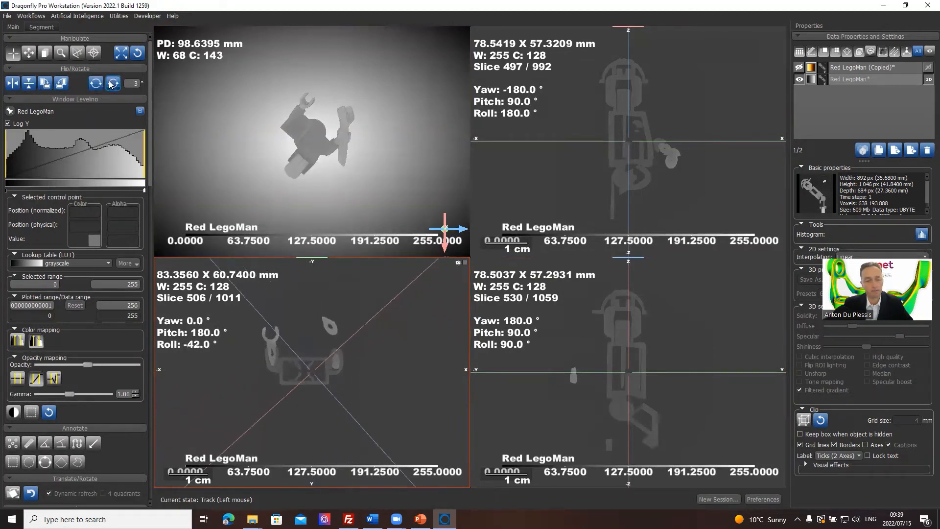
Enlarge the upright XZ slice view, move to slice 490, narrow the grayscale range to about 4.49–155.29, and return to the four-view layout
{"action": "double_click", "coordinate": [673, 180]}
{"action": "right_click_drag", "start_coordinate": [537, 180], "coordinate": [535, 187]}
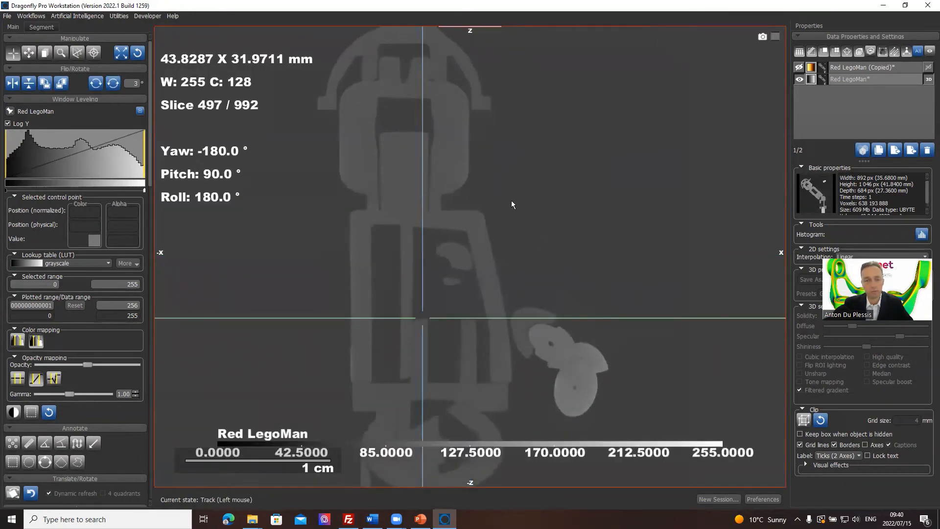
{"action": "scroll", "coordinate": [511, 200], "scroll_direction": "down", "scroll_amount": 6}
{"action": "scroll", "coordinate": [526, 198], "scroll_direction": "up", "scroll_amount": 6}
{"action": "scroll", "coordinate": [531, 198], "scroll_direction": "down", "scroll_amount": 7}
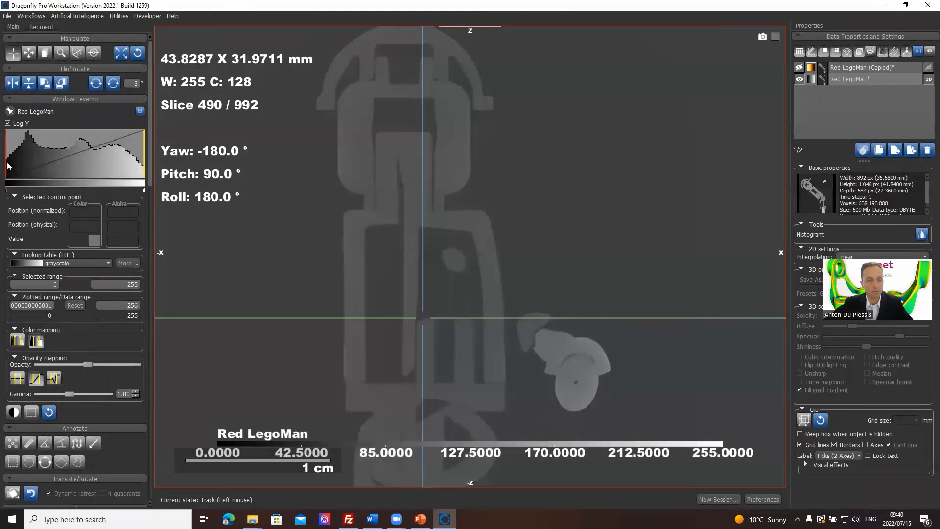
{"action": "left_click_drag", "start_coordinate": [6, 166], "coordinate": [48, 166]}
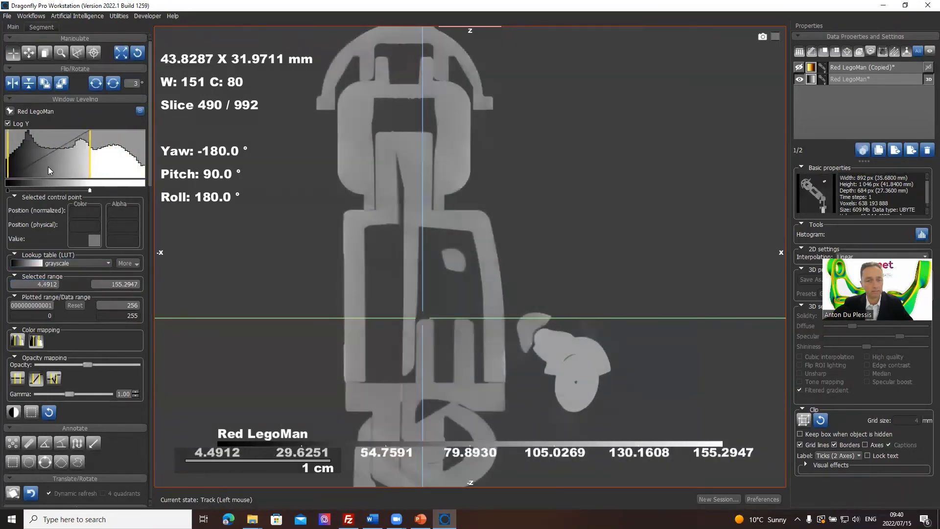
{"action": "double_click", "coordinate": [550, 201]}
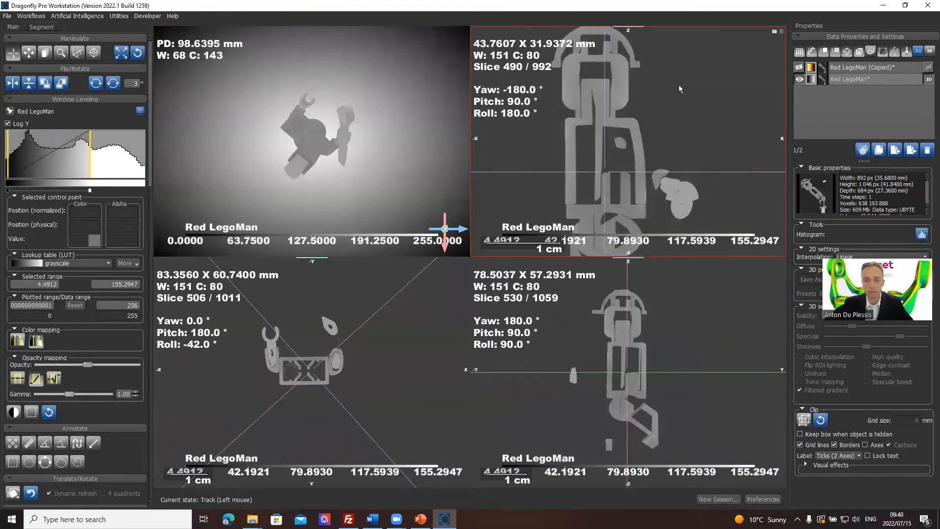
Orbit the 3D figure upright facing front, enlarge it in a single view, and raise the diffuse lighting to about midway
{"action": "left_click_drag", "start_coordinate": [291, 106], "coordinate": [356, 122]}
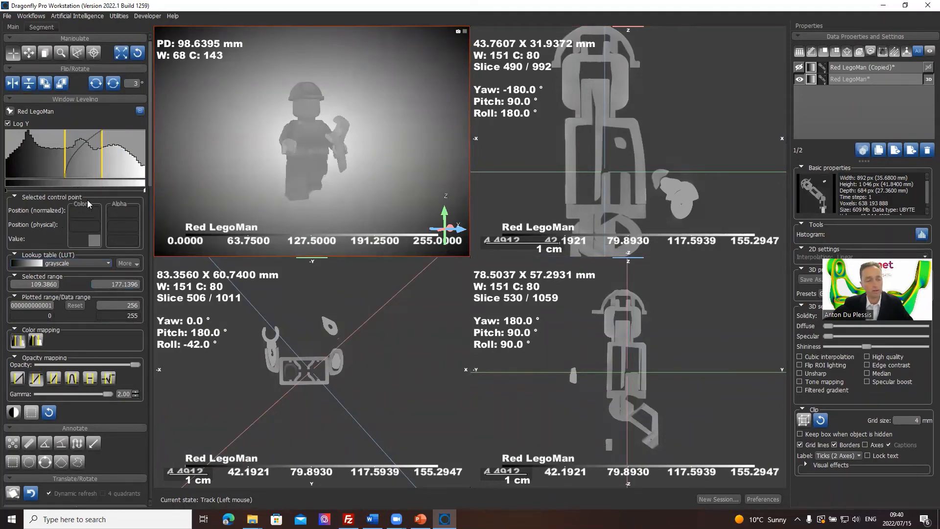
{"action": "double_click", "coordinate": [286, 172]}
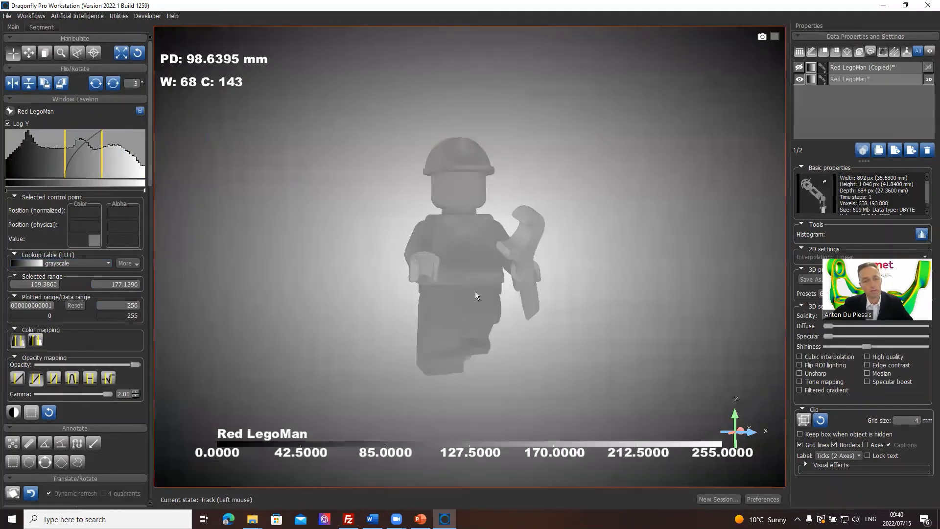
{"action": "scroll", "coordinate": [439, 343], "scroll_direction": "up", "scroll_amount": 3}
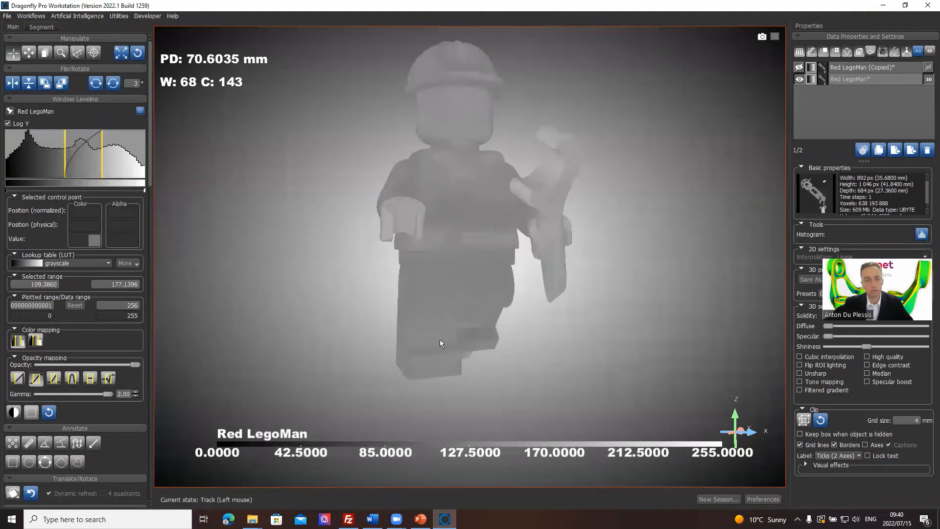
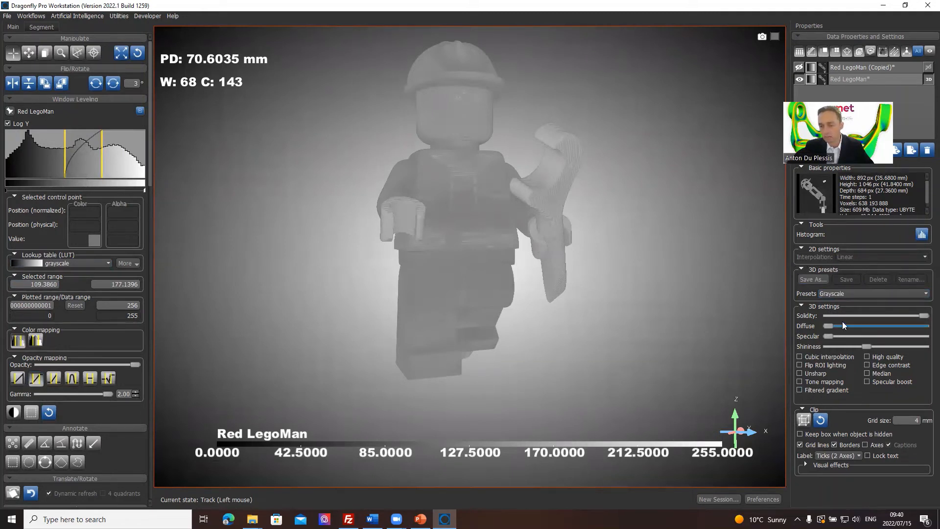
{"action": "left_click_drag", "start_coordinate": [826, 326], "coordinate": [883, 326]}
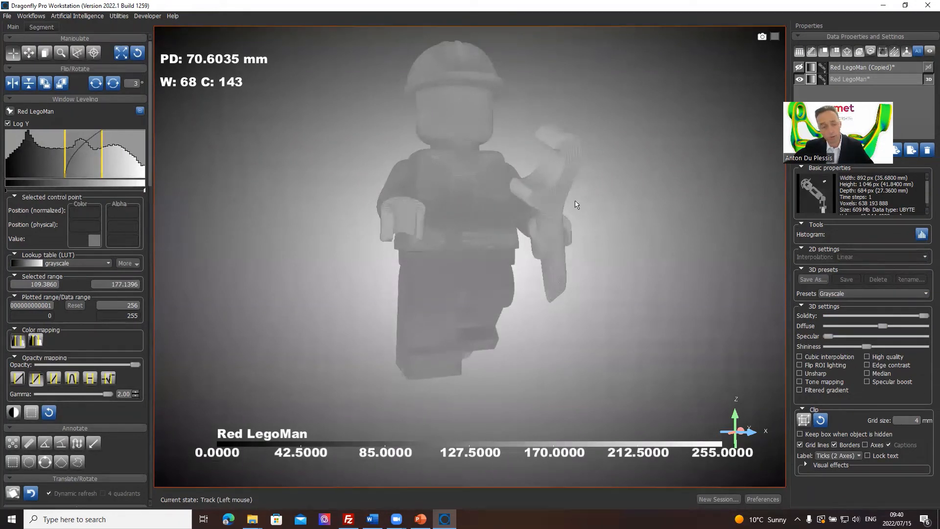
Apply the Cast steel 3D preset and shift the selected range to about 99.5–167.3
{"action": "left_click", "coordinate": [926, 295]}
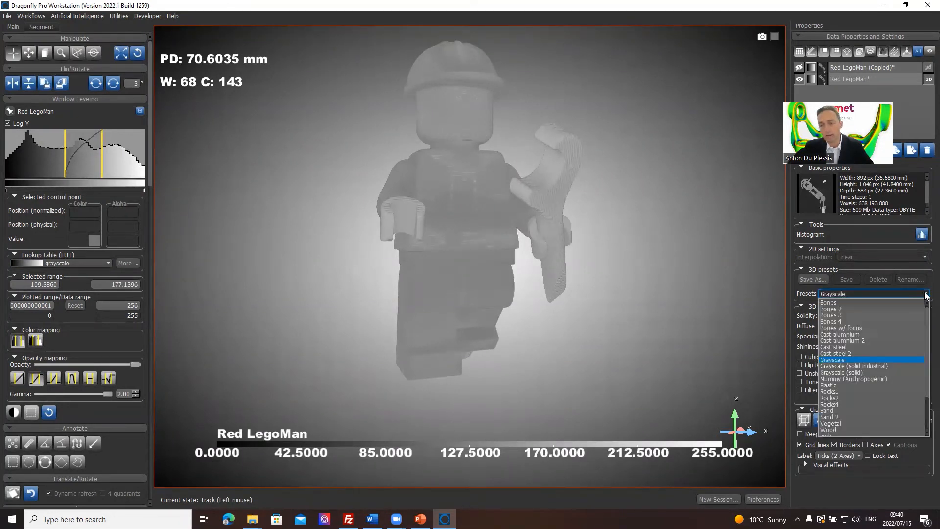
{"action": "left_click", "coordinate": [853, 346]}
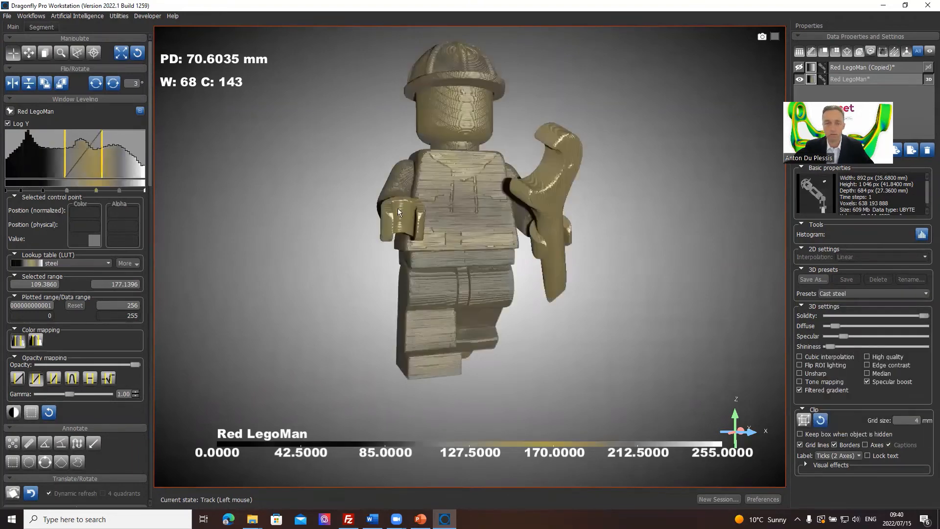
{"action": "left_click_drag", "start_coordinate": [472, 223], "coordinate": [517, 260]}
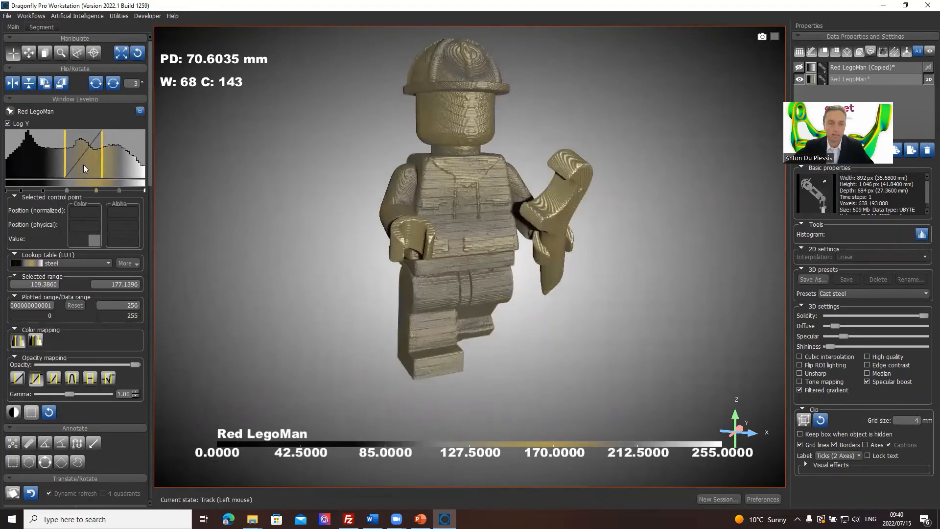
{"action": "mouse_move", "coordinate": [83, 165]}
{"action": "left_mouse_down"}
{"action": "mouse_move", "coordinate": [95, 165]}
{"action": "mouse_move", "coordinate": [77, 163]}
{"action": "left_mouse_up"}
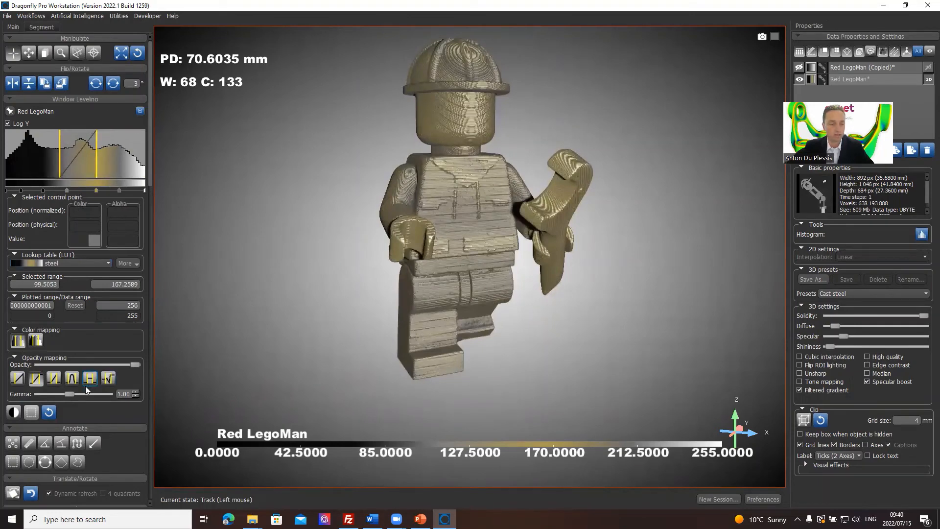
Raise the opacity mapping gamma to 2.00 and enable anti-aliasing for the 3D view
{"action": "left_click_drag", "start_coordinate": [70, 393], "coordinate": [167, 399]}
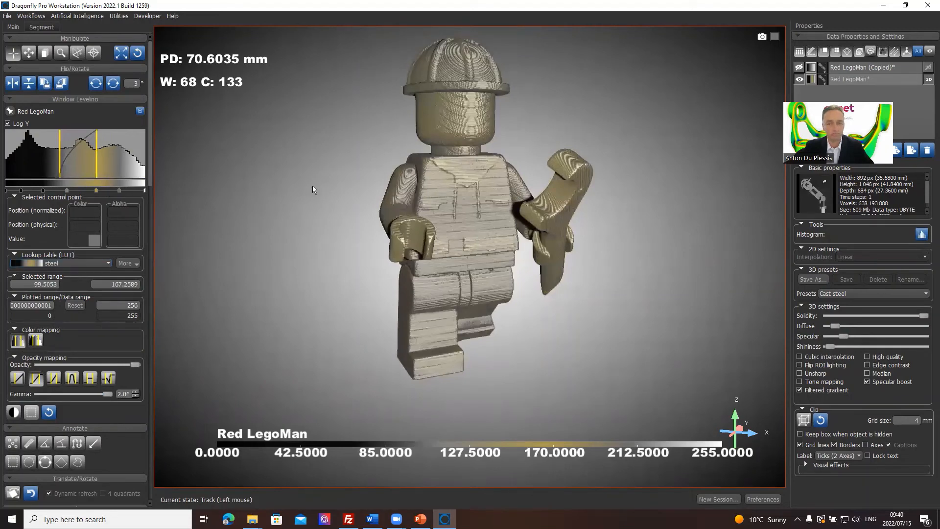
{"action": "middle_click_drag", "start_coordinate": [419, 213], "coordinate": [417, 235]}
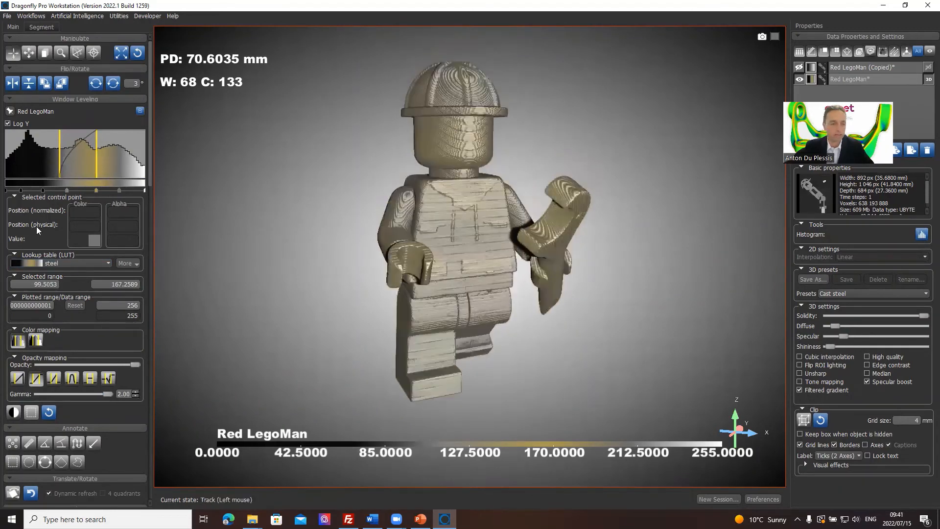
{"action": "scroll", "coordinate": [99, 368], "scroll_direction": "down", "scroll_amount": 5}
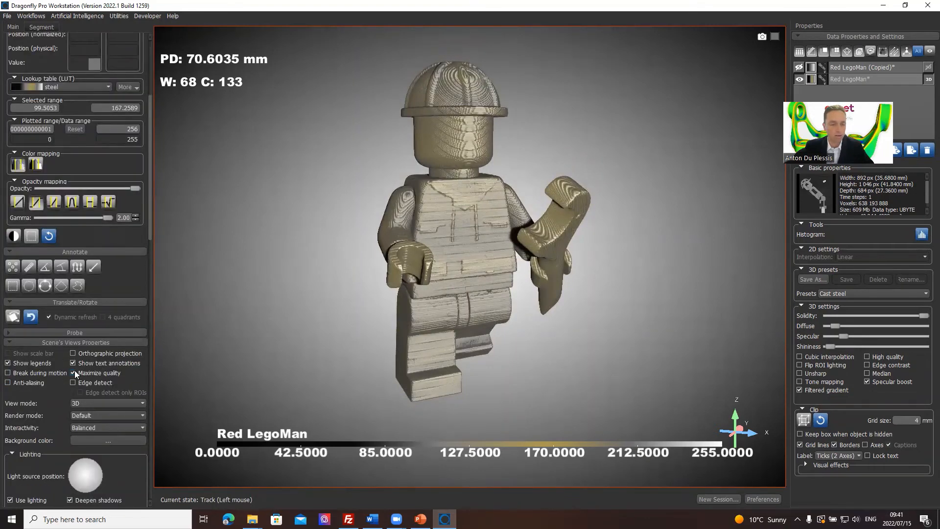
{"action": "left_click", "coordinate": [26, 383]}
Set the 3D view background to Uniform mode with near-white #f5f5f5 as Color 1
{"action": "left_click", "coordinate": [98, 441]}
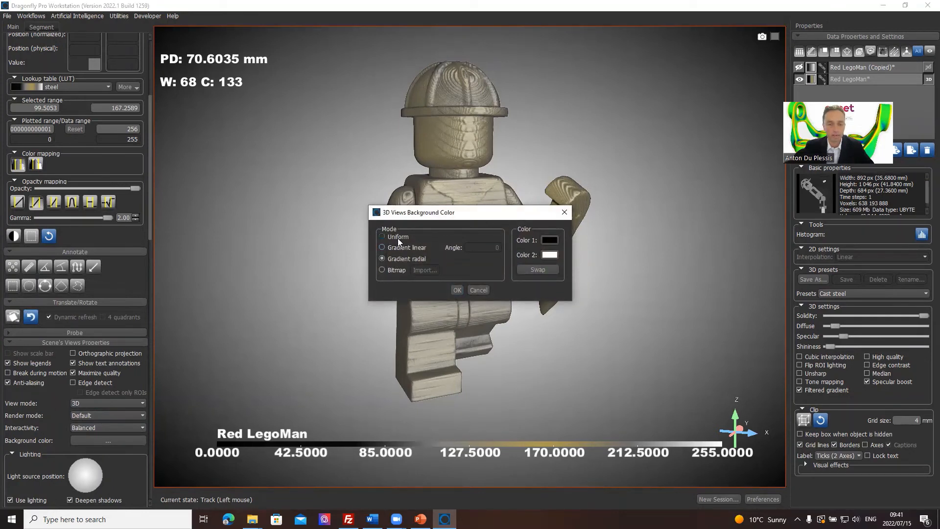
{"action": "left_click", "coordinate": [383, 237]}
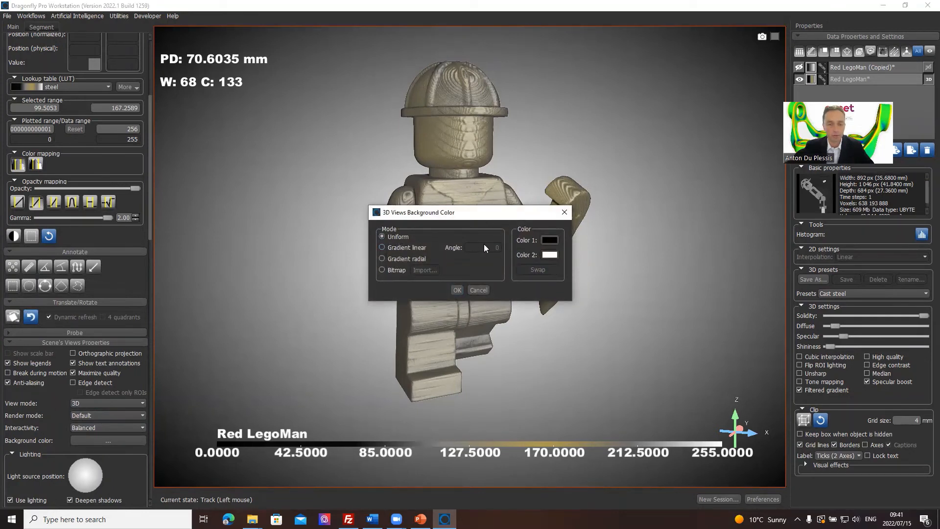
{"action": "left_click", "coordinate": [548, 241]}
{"action": "left_click", "coordinate": [586, 178]}
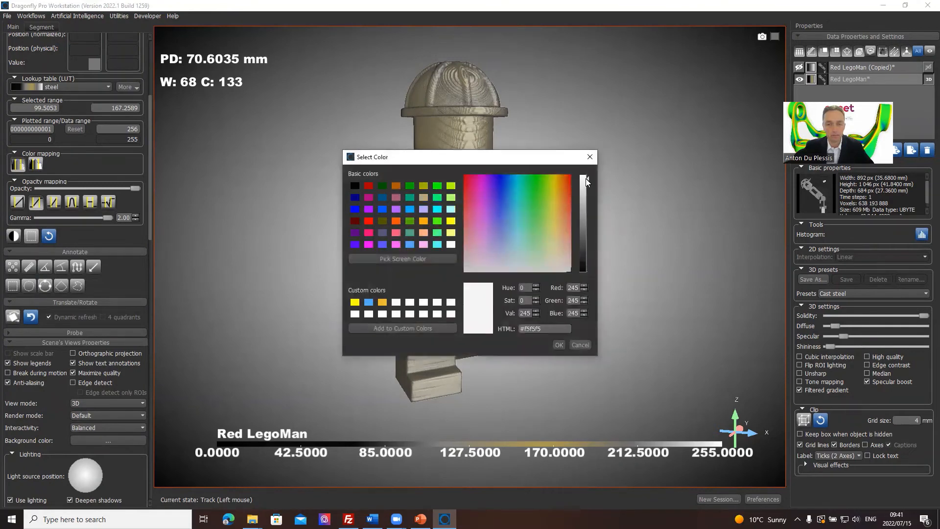
{"action": "left_click", "coordinate": [559, 345]}
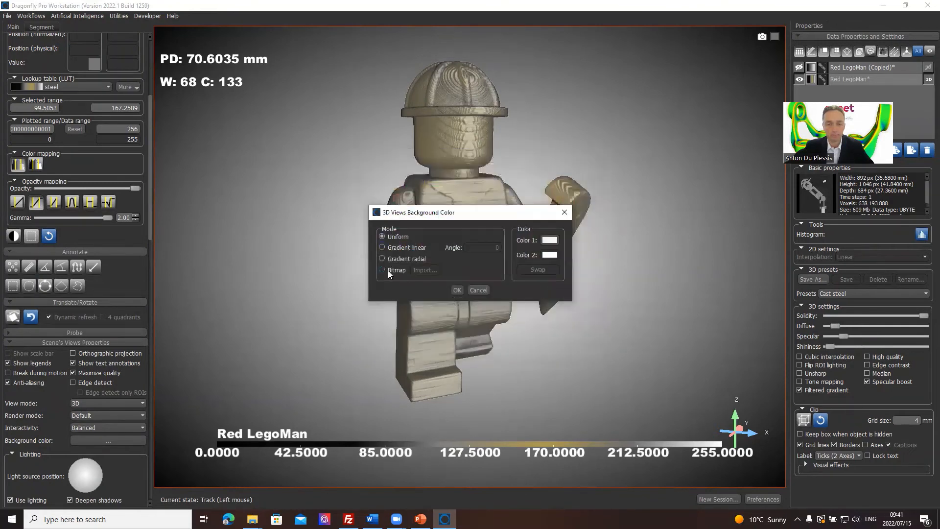
{"action": "left_click", "coordinate": [458, 290]}
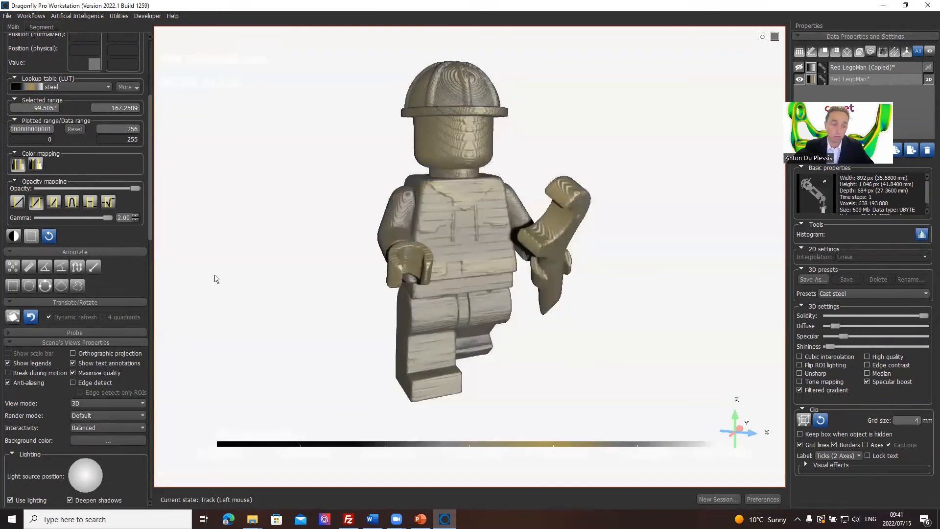
Change the 3D view background mode to a linear gradient
{"action": "left_click", "coordinate": [98, 440]}
{"action": "left_click", "coordinate": [390, 246]}
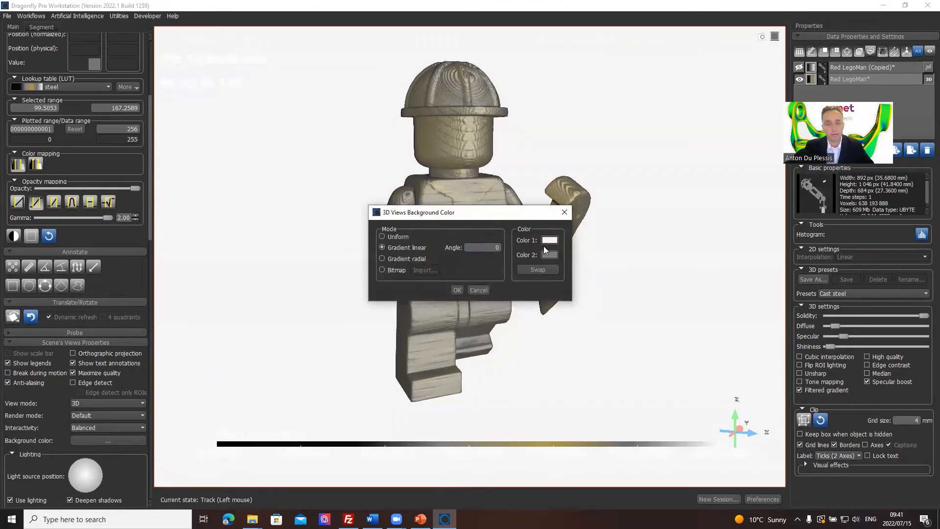
{"action": "left_click", "coordinate": [453, 290]}
Examine the Lego man in perspective, orbiting to a side profile and viewing the head and torso more closely
{"action": "mouse_move", "coordinate": [462, 287]}
{"action": "left_mouse_down"}
{"action": "mouse_move", "coordinate": [433, 227]}
{"action": "mouse_move", "coordinate": [323, 210]}
{"action": "left_mouse_up"}
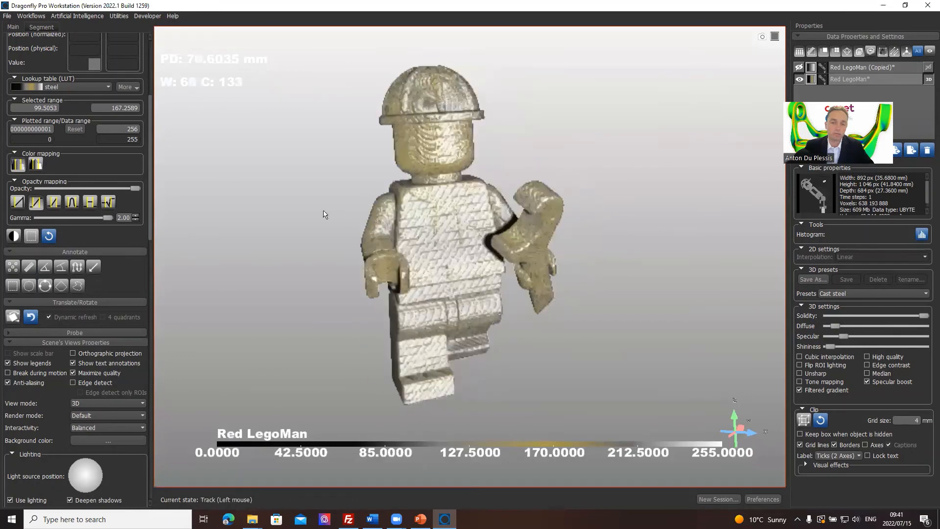
{"action": "scroll", "coordinate": [44, 350], "scroll_direction": "down", "scroll_amount": 2}
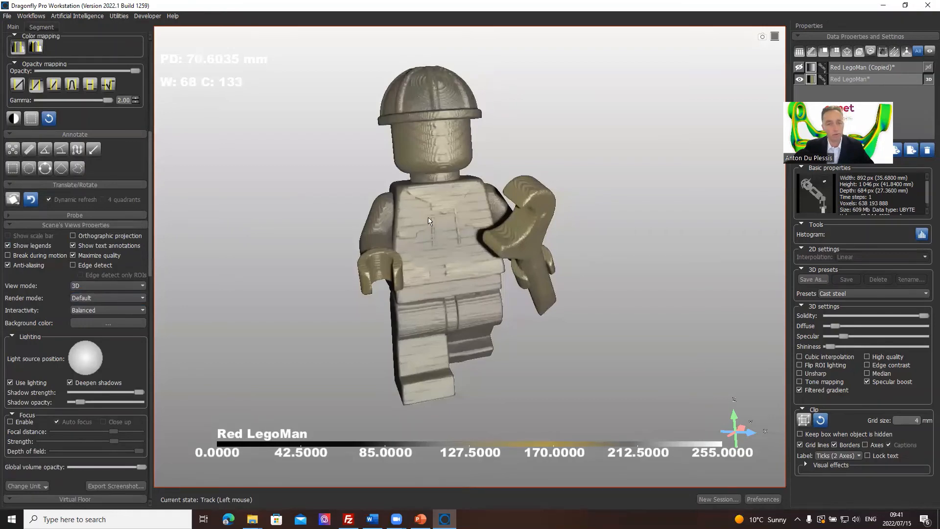
{"action": "mouse_move", "coordinate": [466, 237]}
{"action": "left_mouse_down"}
{"action": "mouse_move", "coordinate": [501, 236]}
{"action": "mouse_move", "coordinate": [485, 251]}
{"action": "mouse_move", "coordinate": [357, 274]}
{"action": "mouse_move", "coordinate": [588, 271]}
{"action": "left_mouse_up"}
{"action": "left_click_drag", "start_coordinate": [513, 178], "coordinate": [474, 309]}
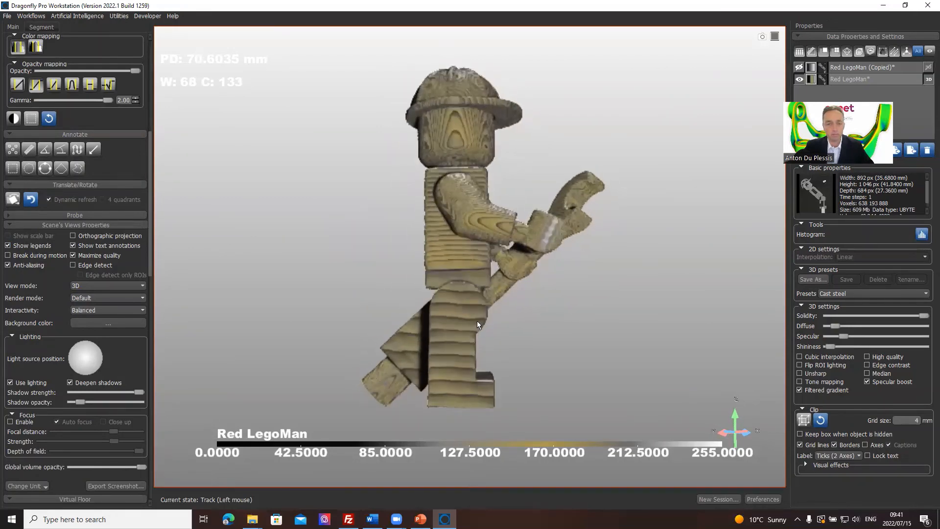
{"action": "scroll", "coordinate": [491, 376], "scroll_direction": "up", "scroll_amount": 2}
{"action": "right_click_drag", "start_coordinate": [492, 377], "coordinate": [479, 338]}
{"action": "left_click_drag", "start_coordinate": [452, 175], "coordinate": [472, 69]}
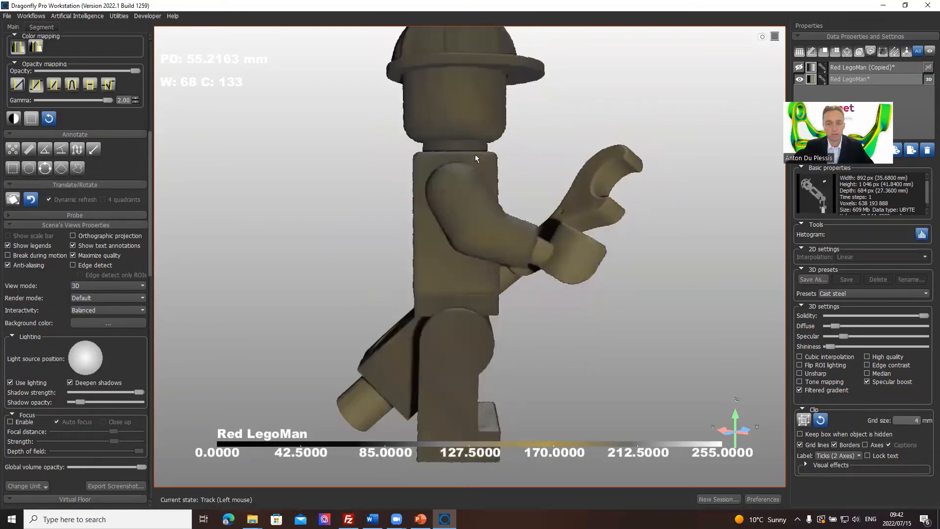
{"action": "mouse_move", "coordinate": [475, 154]}
{"action": "left_mouse_down"}
{"action": "mouse_move", "coordinate": [466, 186]}
{"action": "mouse_move", "coordinate": [485, 163]}
{"action": "mouse_move", "coordinate": [471, 139]}
{"action": "left_mouse_up"}
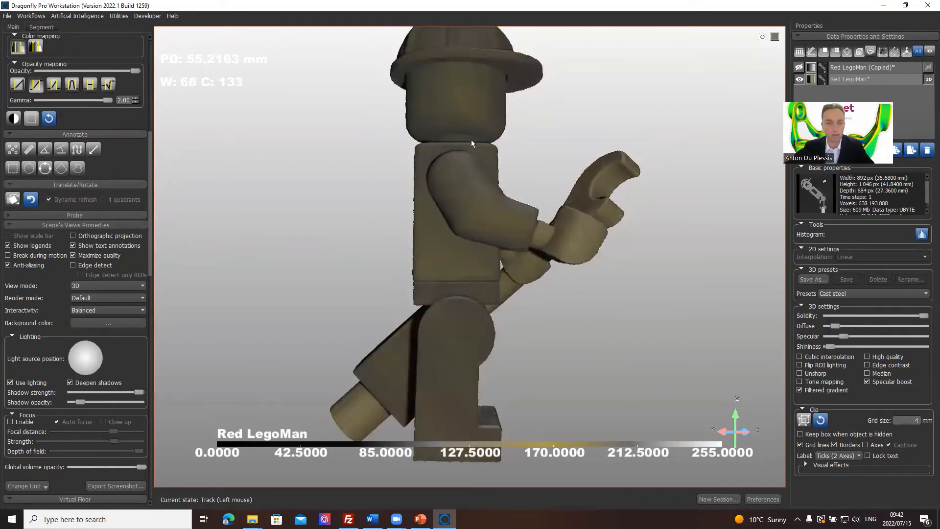
{"action": "left_click_drag", "start_coordinate": [457, 155], "coordinate": [454, 202]}
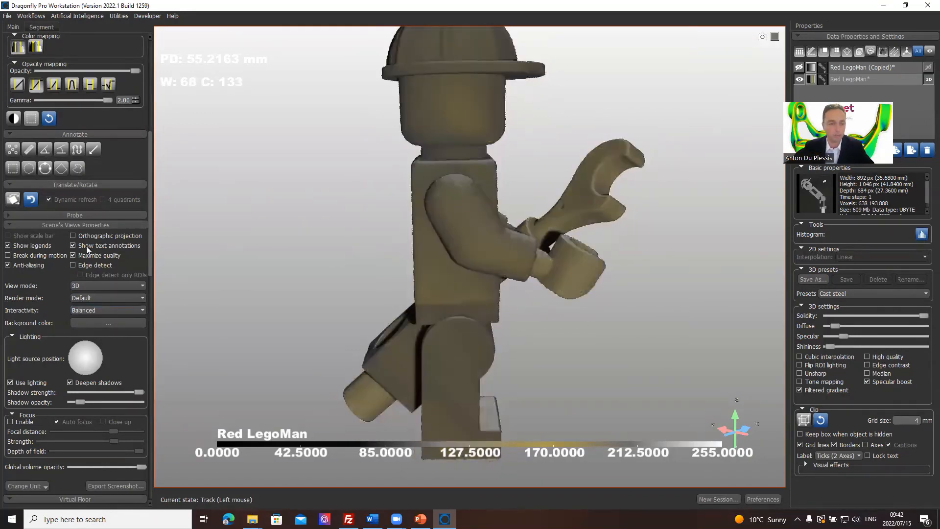
Turn on orthographic projection and inspect the figure in side profile and from behind
{"action": "left_click", "coordinate": [96, 237]}
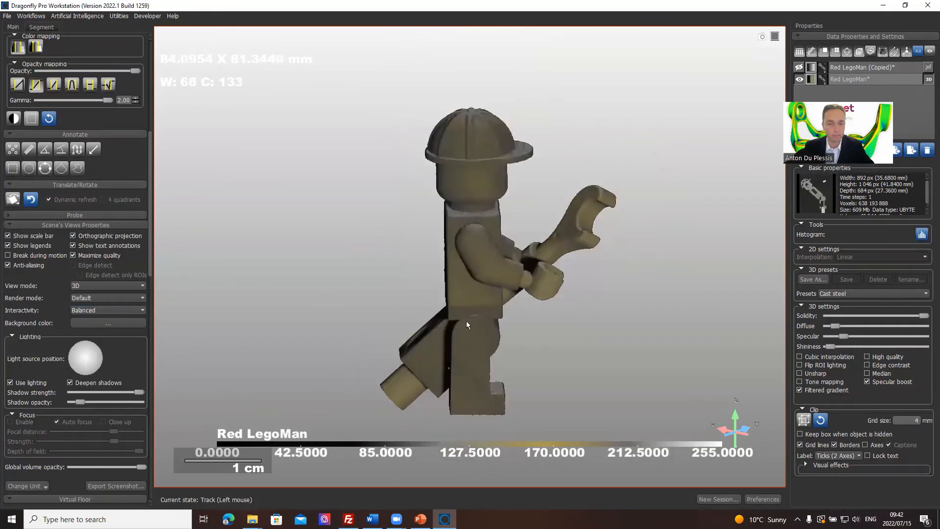
{"action": "left_click_drag", "start_coordinate": [466, 321], "coordinate": [448, 272]}
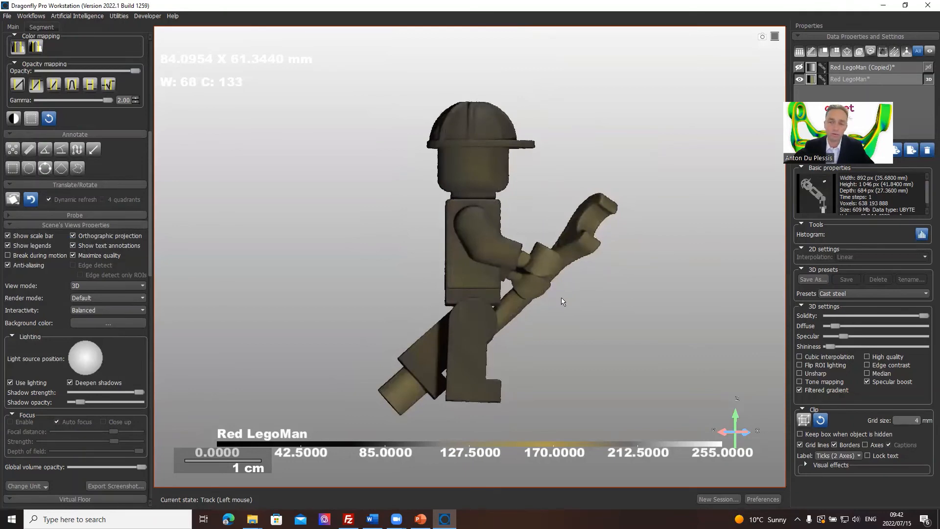
{"action": "left_click_drag", "start_coordinate": [572, 298], "coordinate": [621, 192]}
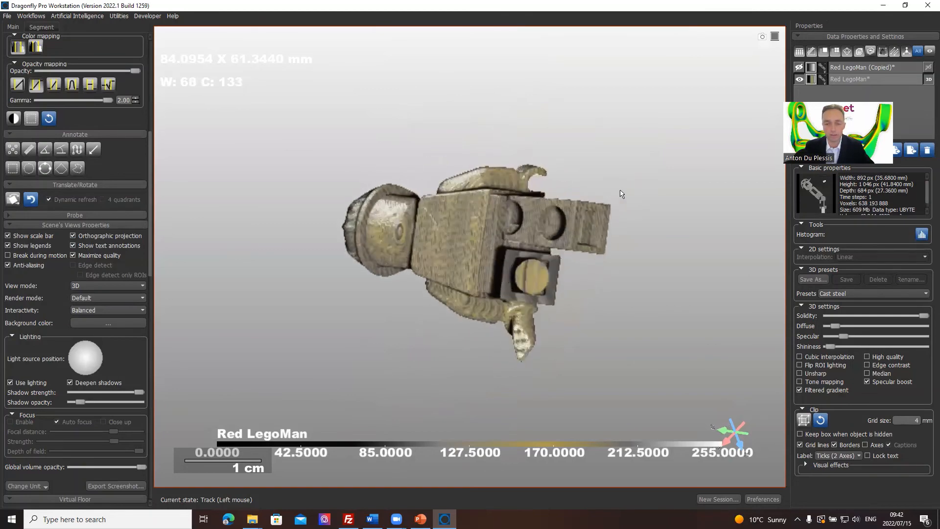
Orbit the figure upright to face front and move the 1 cm scale bar above the color legend
{"action": "left_click_drag", "start_coordinate": [406, 377], "coordinate": [32, 416]}
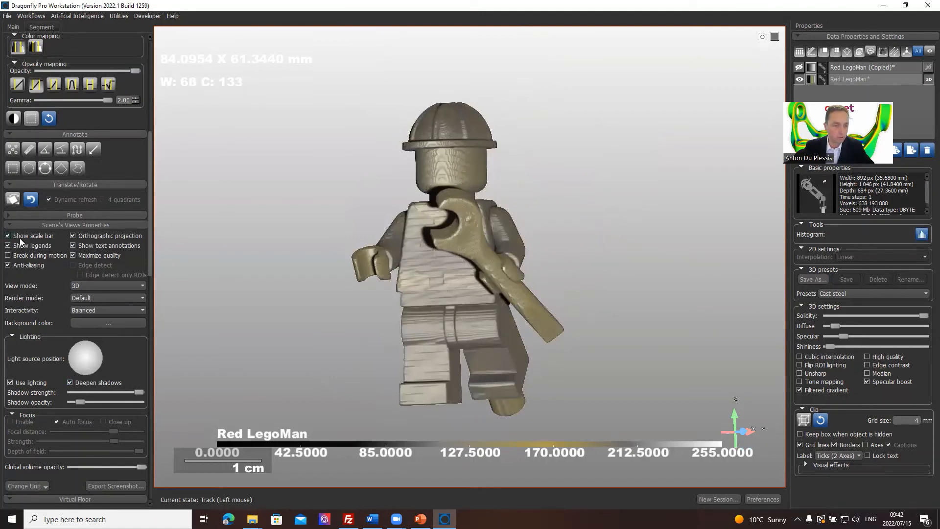
{"action": "mouse_move", "coordinate": [391, 334]}
{"action": "middle_mouse_down"}
{"action": "mouse_move", "coordinate": [399, 307]}
{"action": "mouse_move", "coordinate": [394, 315]}
{"action": "middle_mouse_up"}
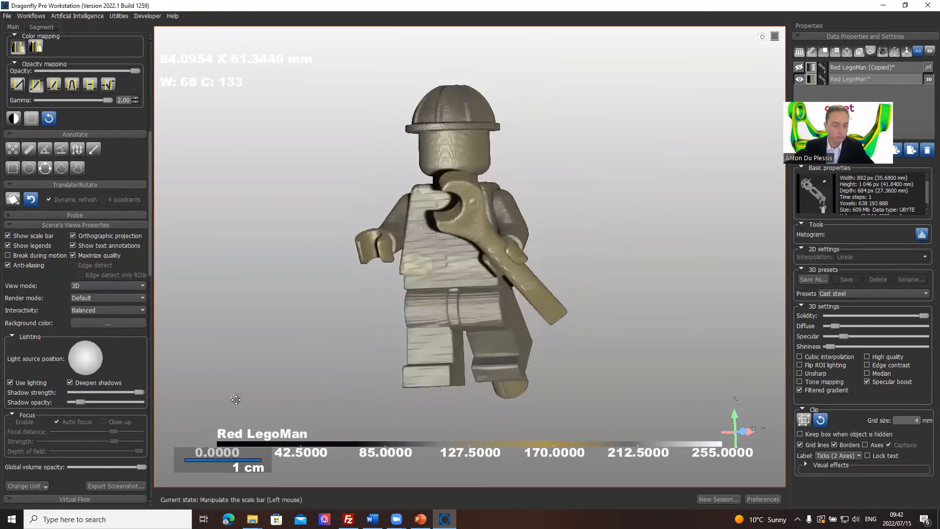
{"action": "left_click_drag", "start_coordinate": [235, 399], "coordinate": [234, 394]}
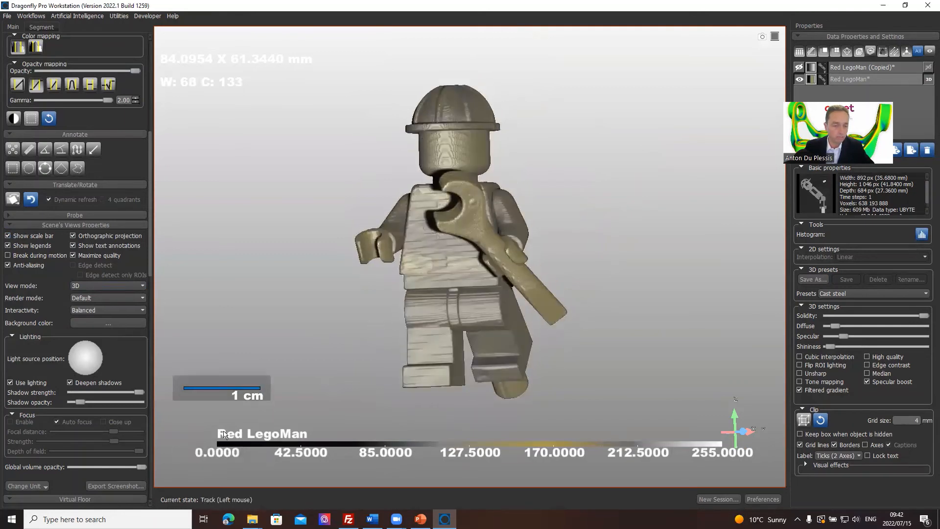
Compare perspective and orthographic projection on the front view, returning to orthographic
{"action": "left_click", "coordinate": [72, 236]}
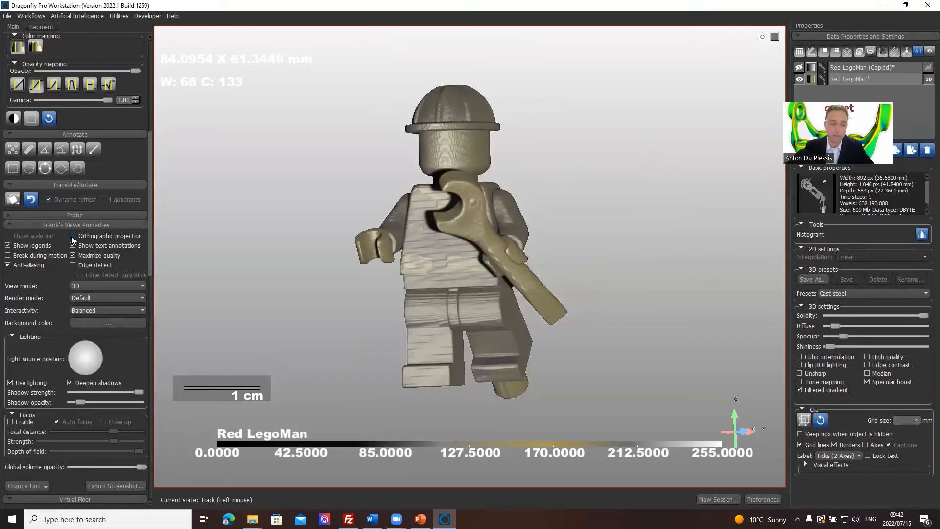
{"action": "left_click", "coordinate": [72, 236]}
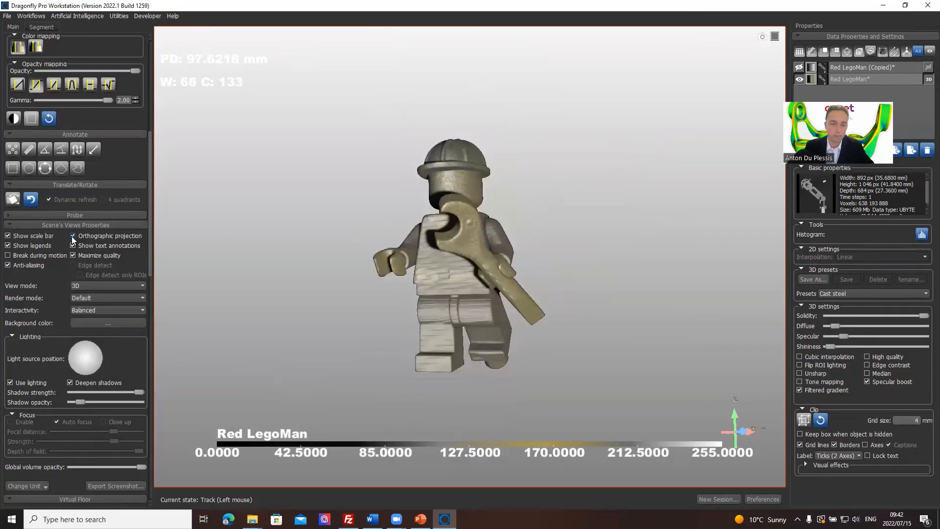
{"action": "left_click_drag", "start_coordinate": [299, 282], "coordinate": [227, 279]}
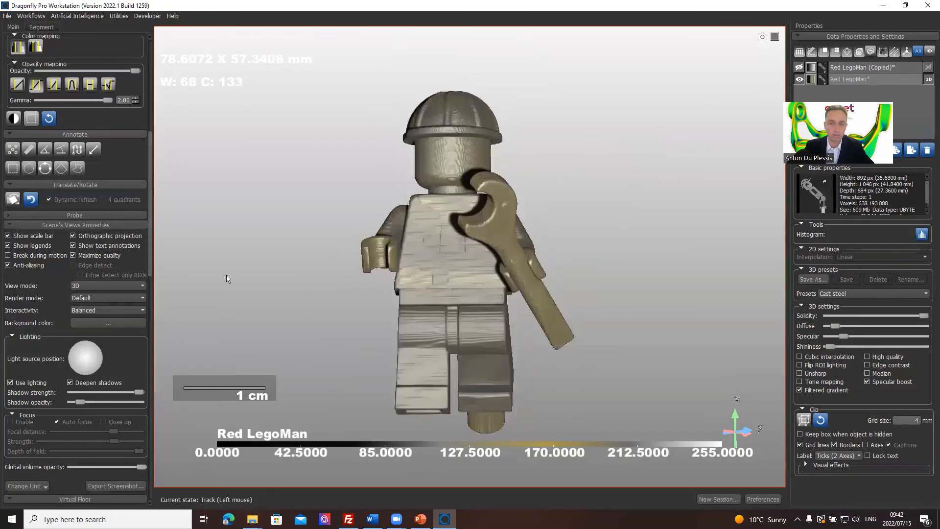
Enlarge the slice 490 view to show the whole figure and reposition its scale bar just above the grayscale legend
{"action": "double_click", "coordinate": [610, 266]}
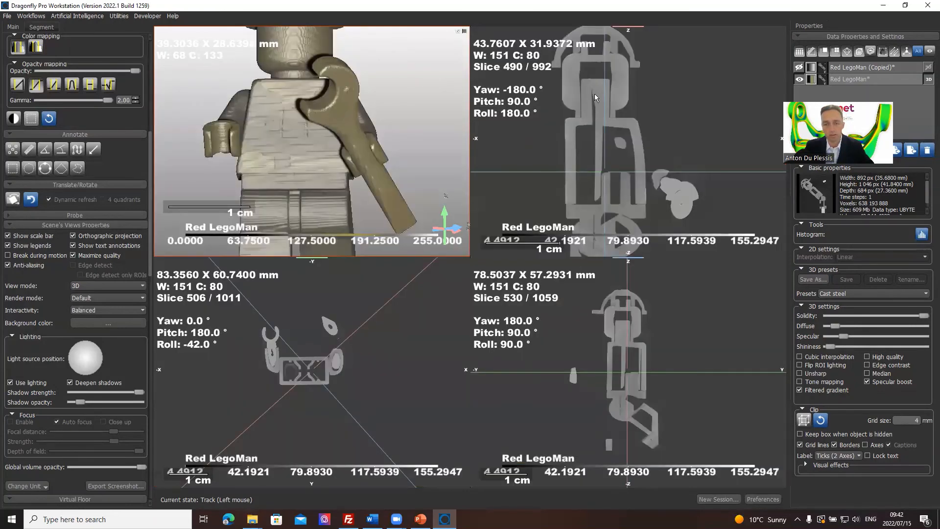
{"action": "double_click", "coordinate": [631, 98]}
{"action": "scroll", "coordinate": [268, 433], "scroll_direction": "up", "scroll_amount": 5}
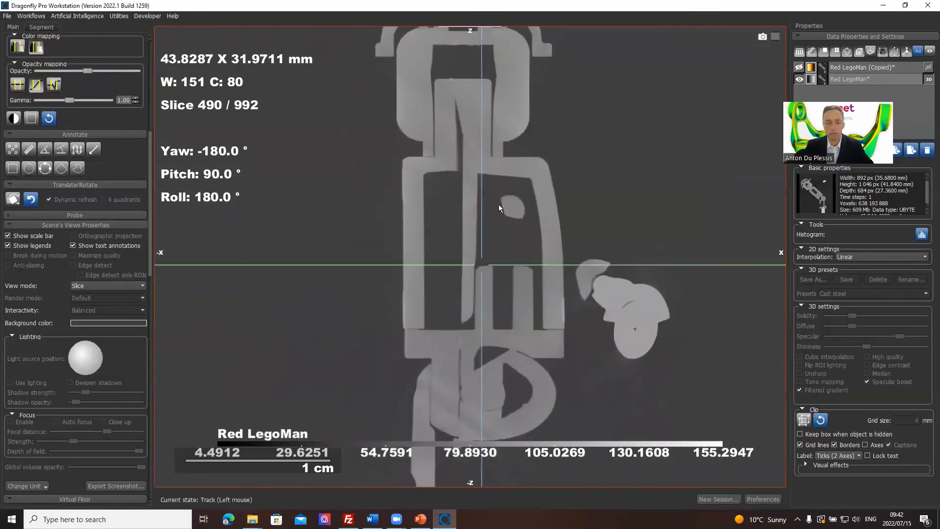
{"action": "left_click_drag", "start_coordinate": [244, 464], "coordinate": [267, 384]}
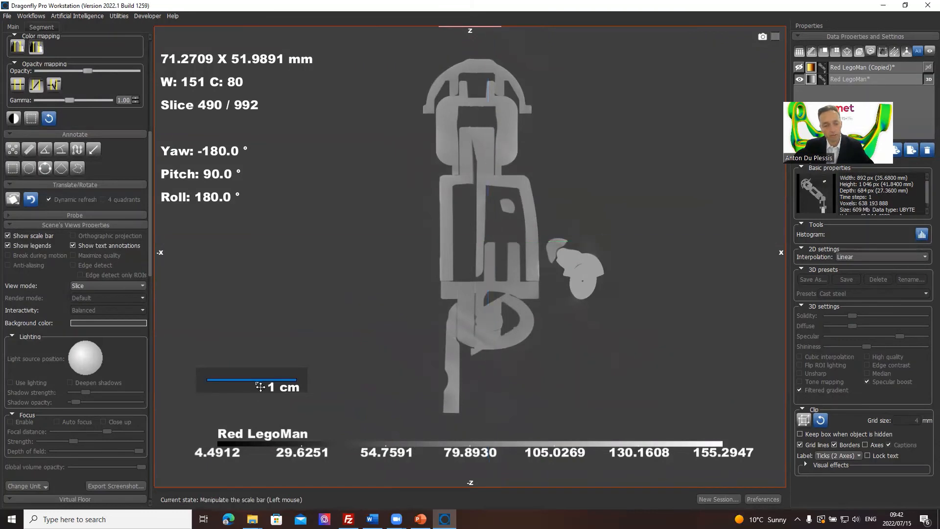
{"action": "left_click_drag", "start_coordinate": [262, 384], "coordinate": [483, 429]}
{"action": "left_click_drag", "start_coordinate": [402, 413], "coordinate": [198, 376]}
{"action": "left_click_drag", "start_coordinate": [394, 452], "coordinate": [409, 406]}
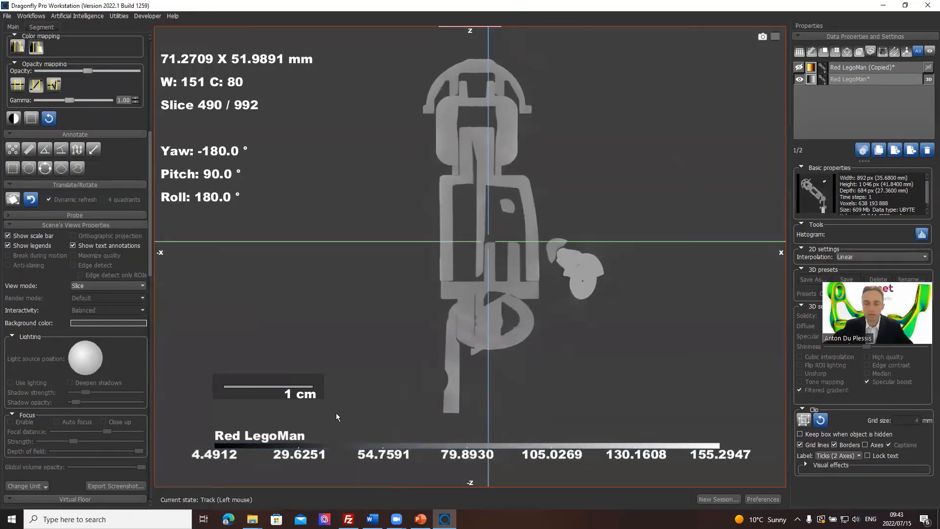
Check the legend display with Red LegoMan (Copied) selected and return the selection to Red LegoMan
{"action": "left_click", "coordinate": [868, 67]}
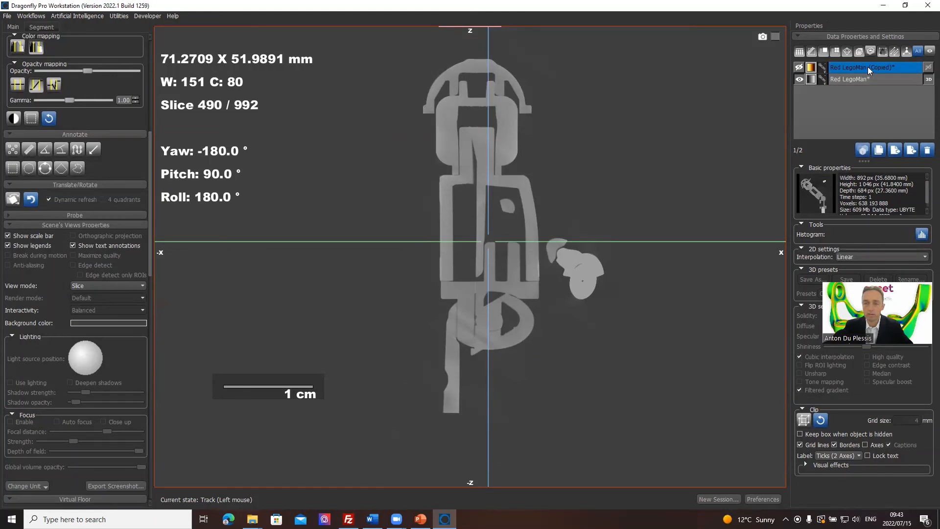
{"action": "left_click", "coordinate": [852, 78]}
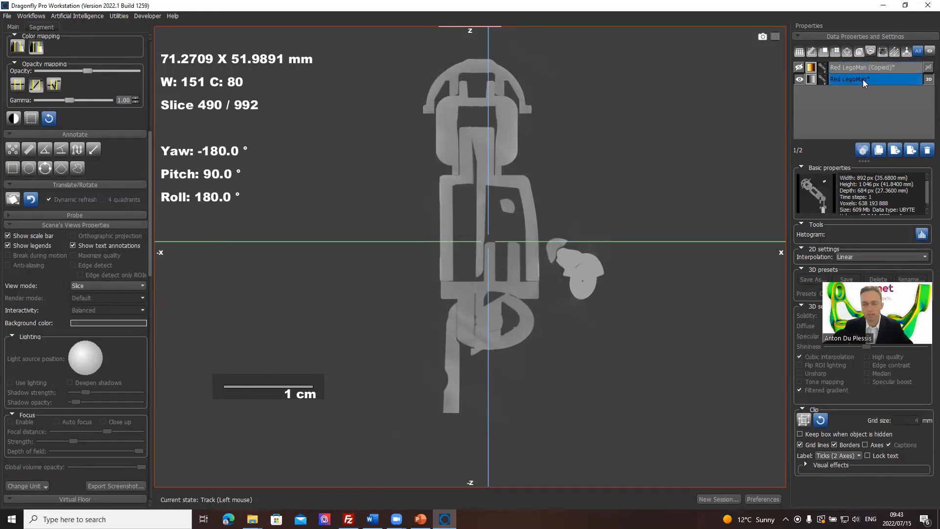
{"action": "left_click", "coordinate": [863, 79]}
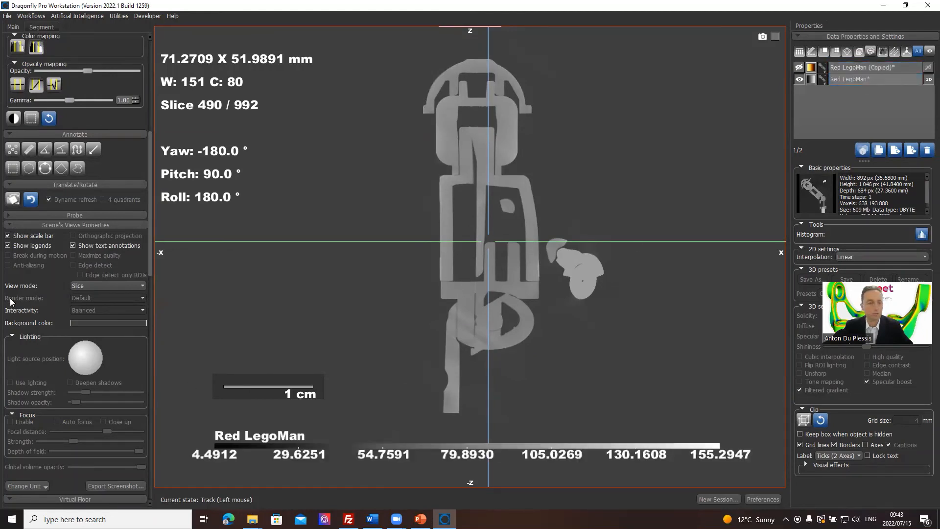
Hide the legends and text annotations, place the scale bar centrally beneath the figure, and return to the four-view layout
{"action": "left_click", "coordinate": [10, 248]}
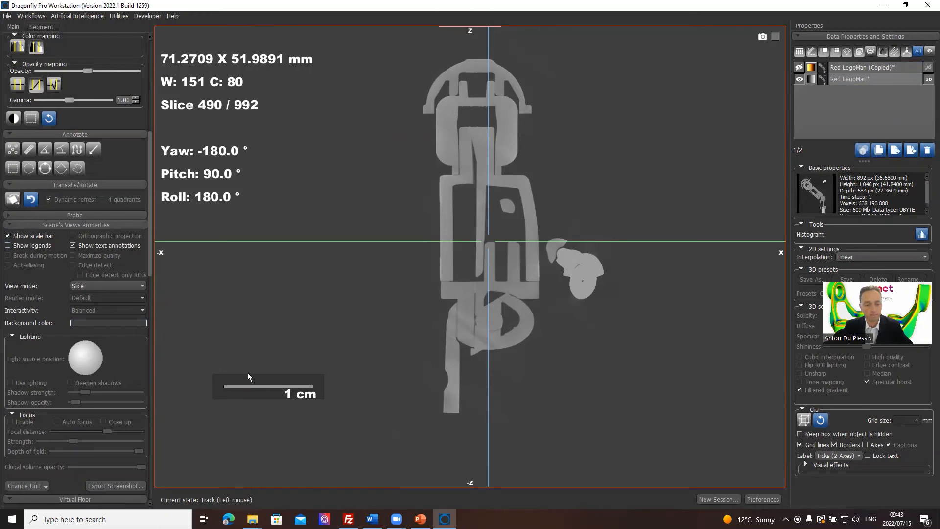
{"action": "left_click_drag", "start_coordinate": [275, 400], "coordinate": [502, 457]}
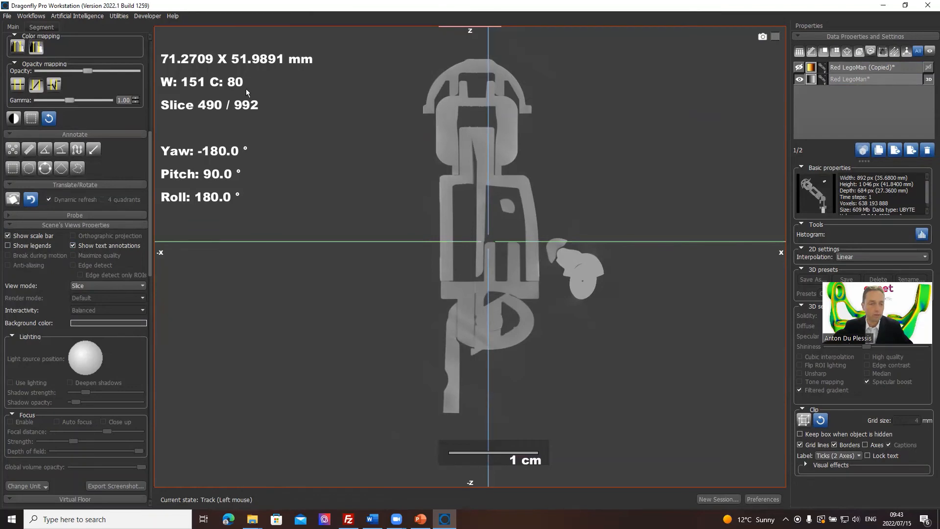
{"action": "left_click", "coordinate": [72, 245]}
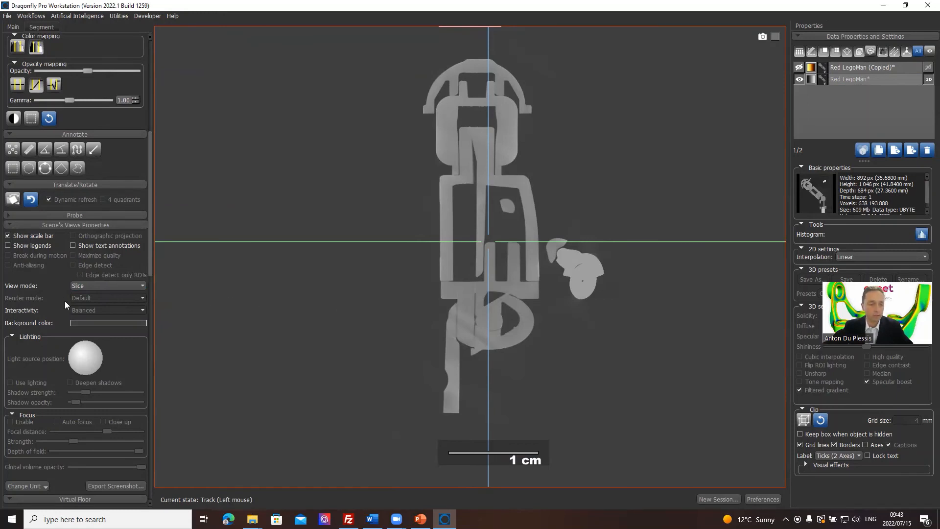
{"action": "double_click", "coordinate": [312, 303]}
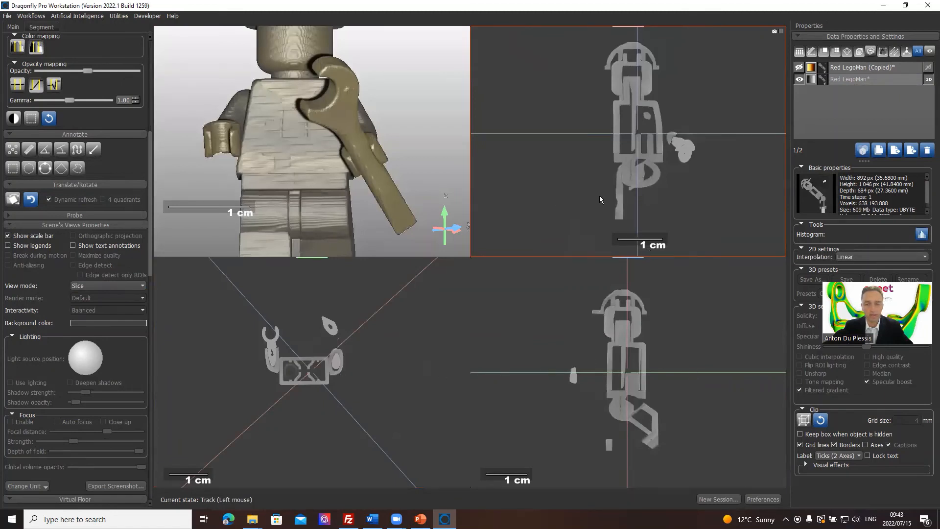
Rotate the two oblique slice planes in the top-down view to align with the depth and width of the figure's torso
{"action": "left_click", "coordinate": [659, 348]}
{"action": "scroll", "coordinate": [660, 348], "scroll_direction": "up", "scroll_amount": 2}
{"action": "scroll", "coordinate": [660, 348], "scroll_direction": "down", "scroll_amount": 2}
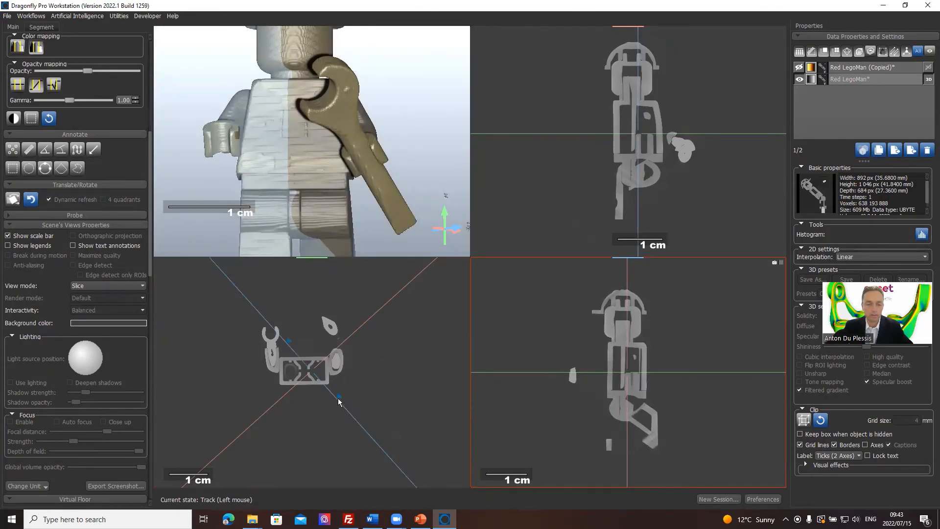
{"action": "left_click_drag", "start_coordinate": [338, 402], "coordinate": [310, 418]}
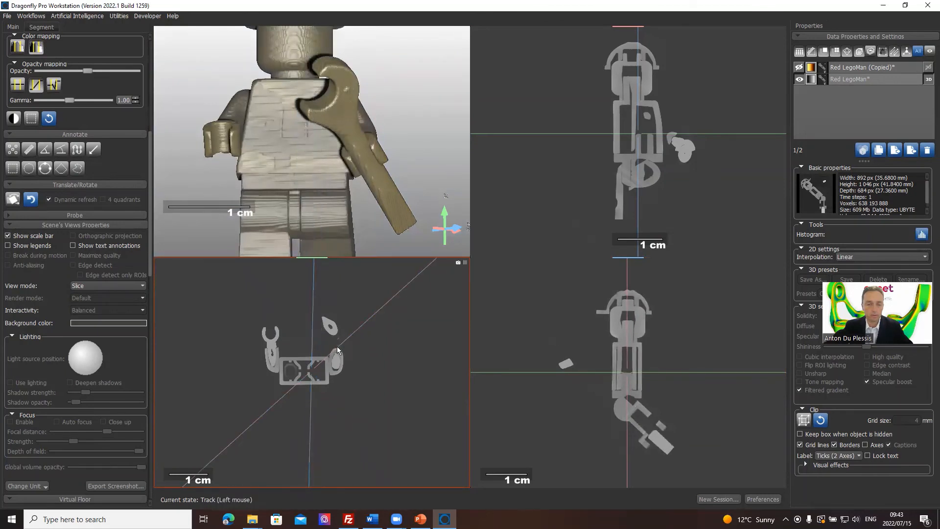
{"action": "left_click_drag", "start_coordinate": [337, 346], "coordinate": [358, 370]}
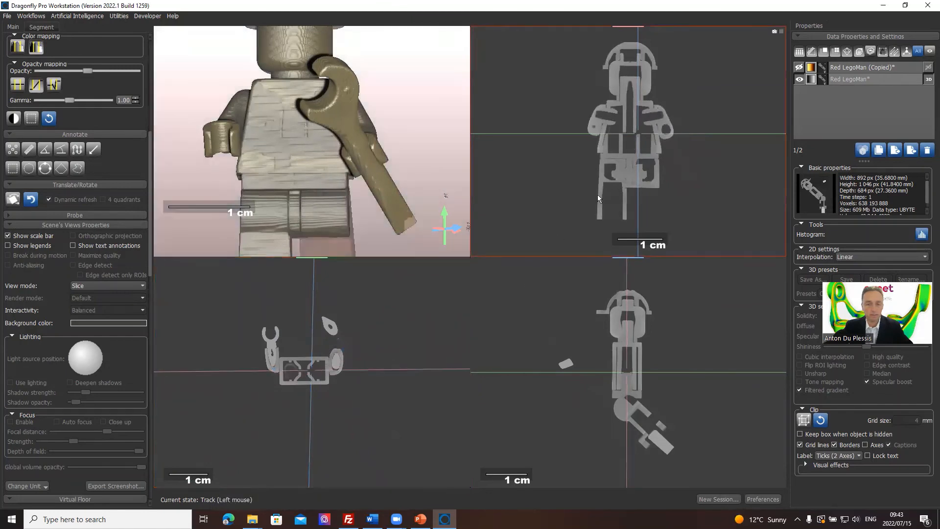
Browse the realigned front slices as far as the solid front of the torso and enlarge that view
{"action": "scroll", "coordinate": [597, 195], "scroll_direction": "down", "scroll_amount": 5}
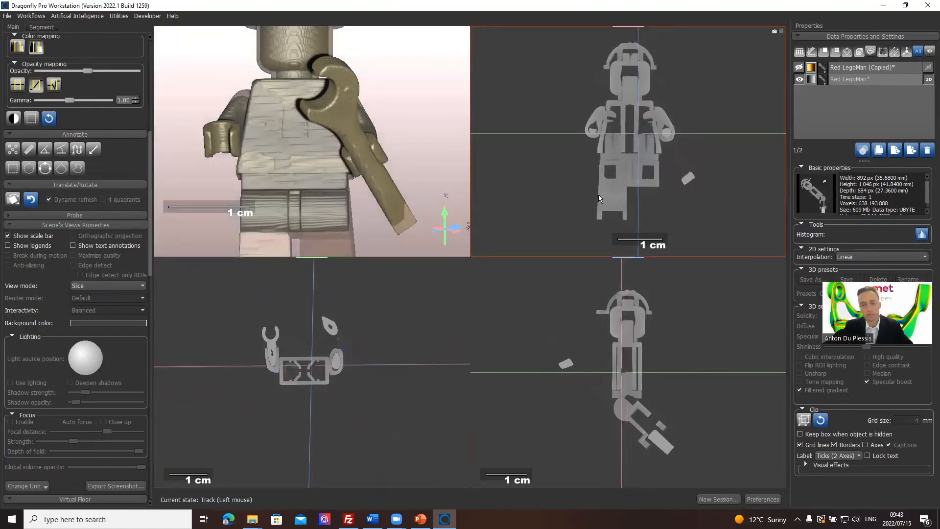
{"action": "scroll", "coordinate": [603, 194], "scroll_direction": "down", "scroll_amount": 4}
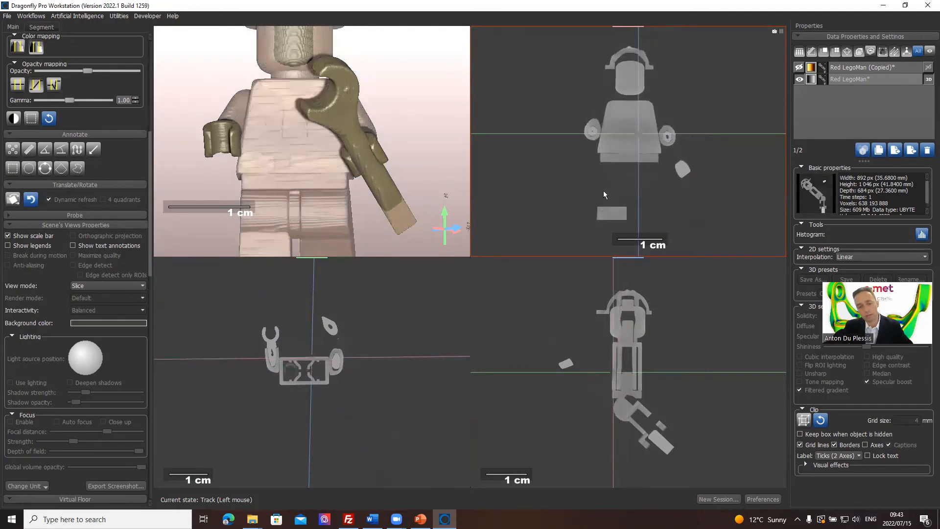
{"action": "scroll", "coordinate": [604, 191], "scroll_direction": "down", "scroll_amount": 2}
{"action": "scroll", "coordinate": [604, 191], "scroll_direction": "up", "scroll_amount": 2}
{"action": "double_click", "coordinate": [604, 191]}
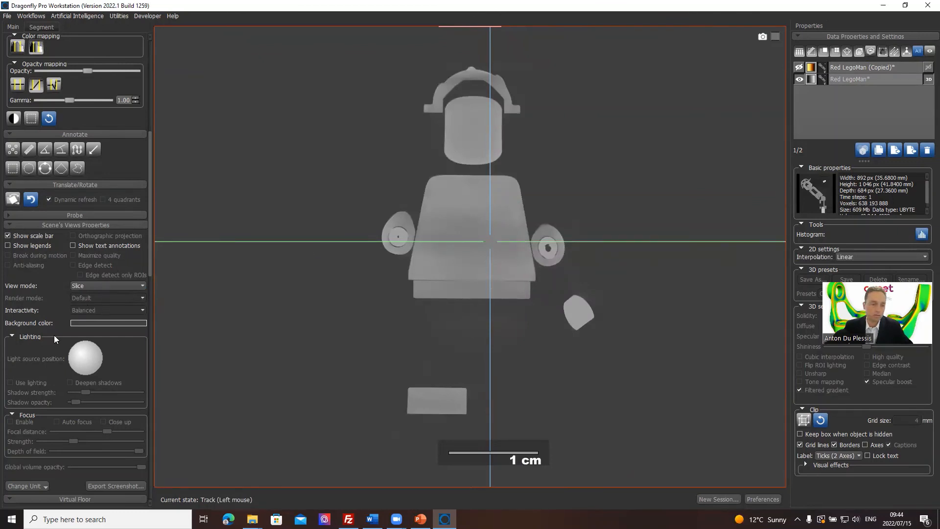
Shift the enlarged figure slightly sideways in the view and raise the opacity mapping of Red LegoMan to its maximum
{"action": "scroll", "coordinate": [55, 337], "scroll_direction": "down", "scroll_amount": 2}
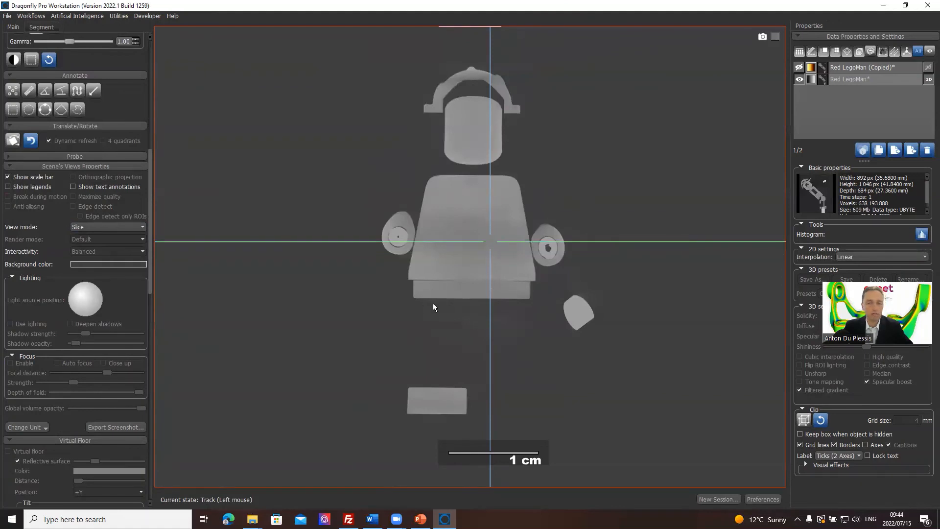
{"action": "middle_click_drag", "start_coordinate": [382, 302], "coordinate": [407, 299]}
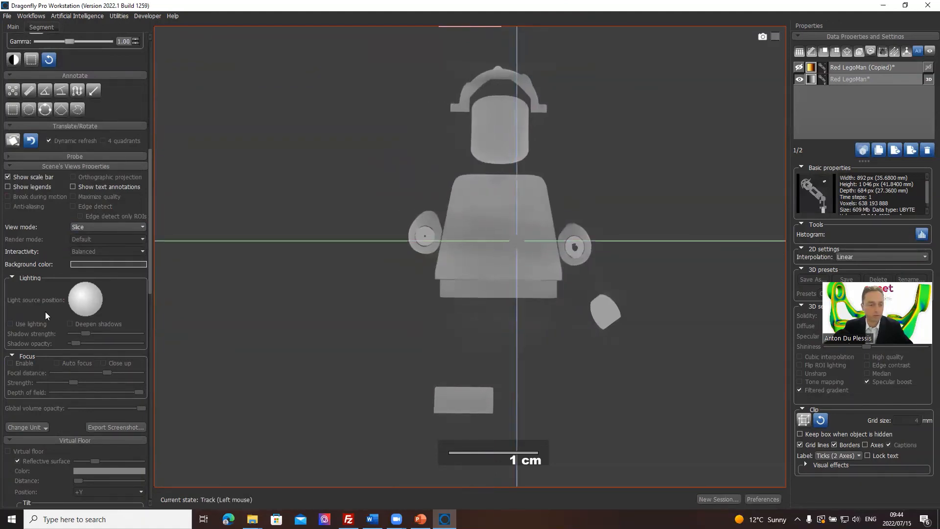
{"action": "scroll", "coordinate": [45, 311], "scroll_direction": "down", "scroll_amount": 2}
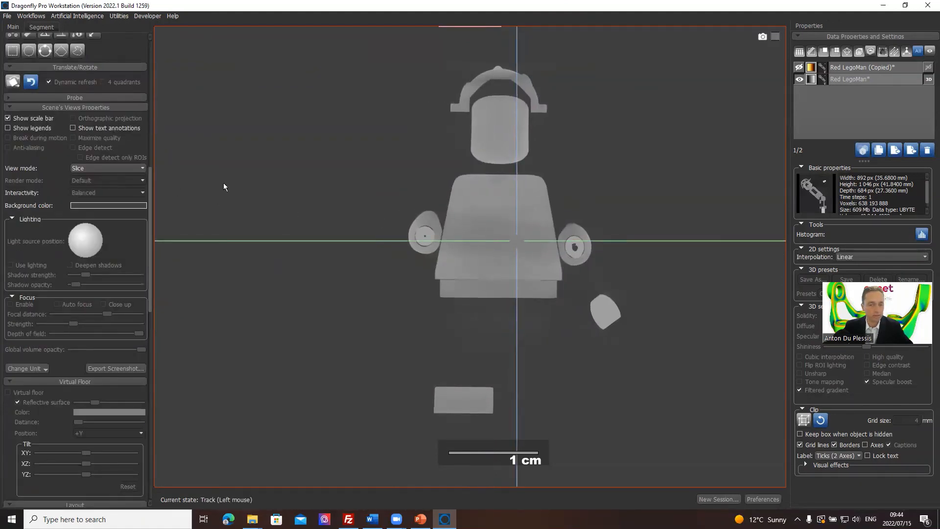
{"action": "scroll", "coordinate": [63, 134], "scroll_direction": "up", "scroll_amount": 4}
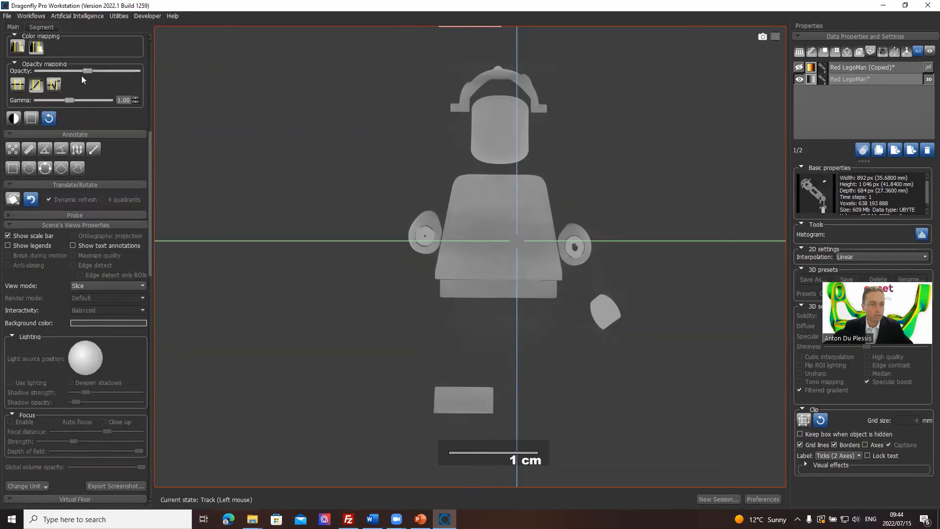
{"action": "scroll", "coordinate": [97, 98], "scroll_direction": "up", "scroll_amount": 2}
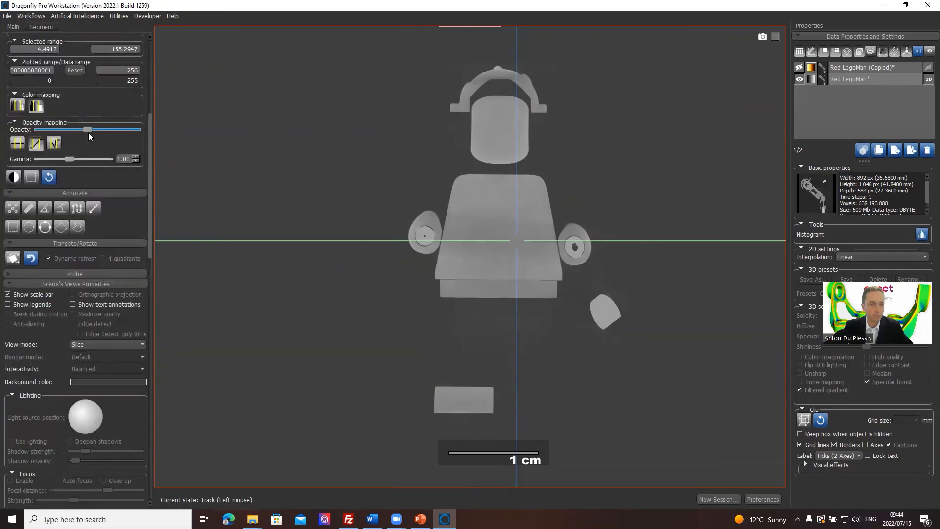
{"action": "left_click_drag", "start_coordinate": [88, 130], "coordinate": [175, 123]}
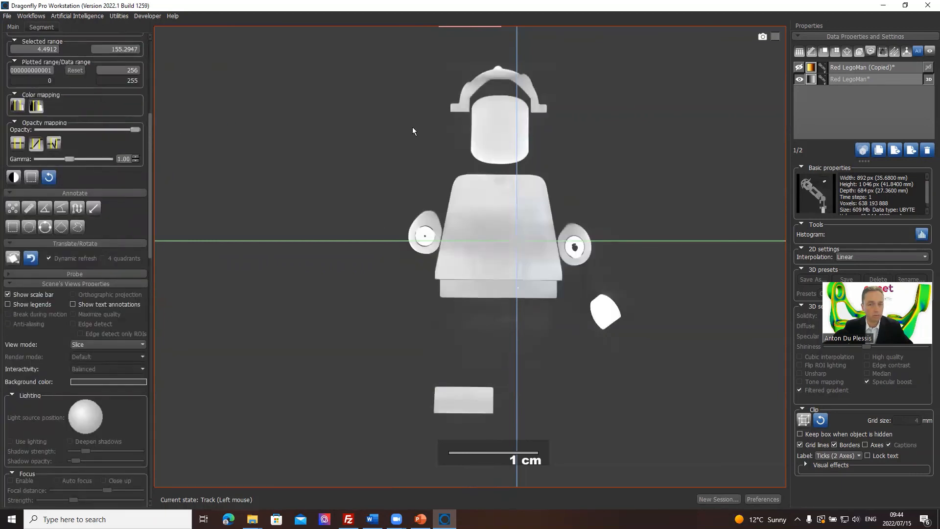
Examine the brightened front slices through the figure and locate the 2D animation settings
{"action": "scroll", "coordinate": [462, 253], "scroll_direction": "down", "scroll_amount": 5}
{"action": "scroll", "coordinate": [462, 253], "scroll_direction": "up", "scroll_amount": 5}
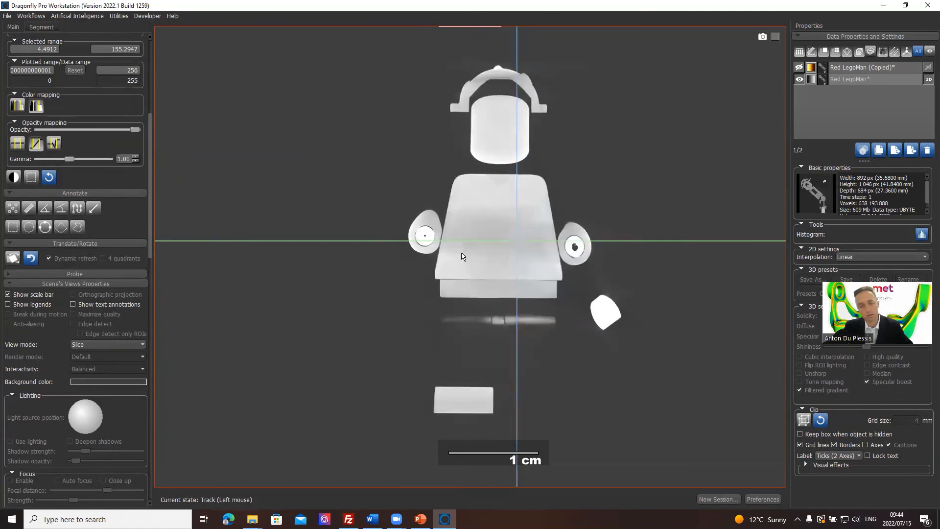
{"action": "scroll", "coordinate": [461, 255], "scroll_direction": "down", "scroll_amount": 5}
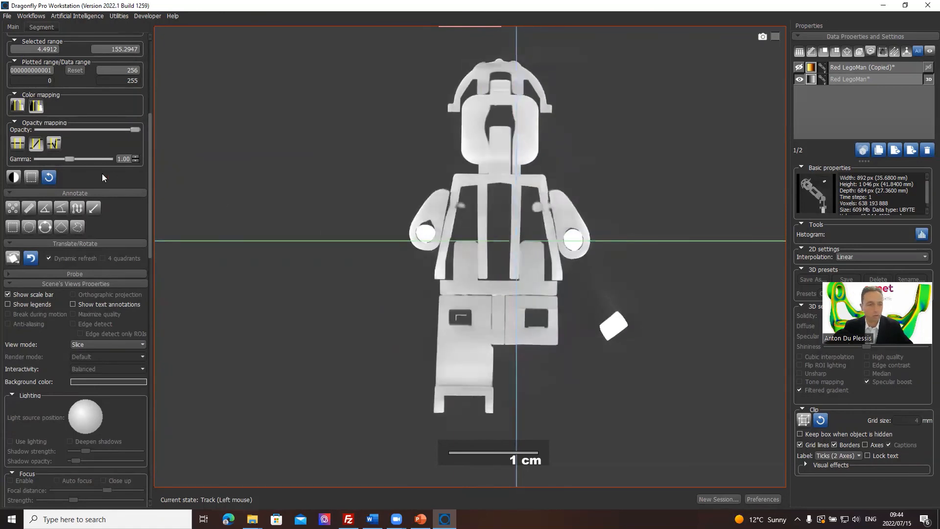
{"action": "scroll", "coordinate": [124, 402], "scroll_direction": "down", "scroll_amount": 15}
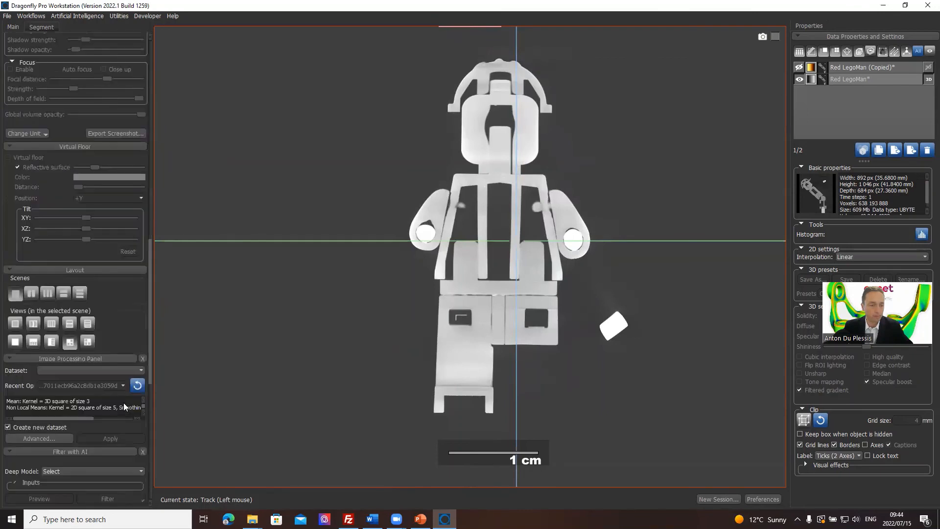
{"action": "scroll", "coordinate": [123, 403], "scroll_direction": "down", "scroll_amount": 5}
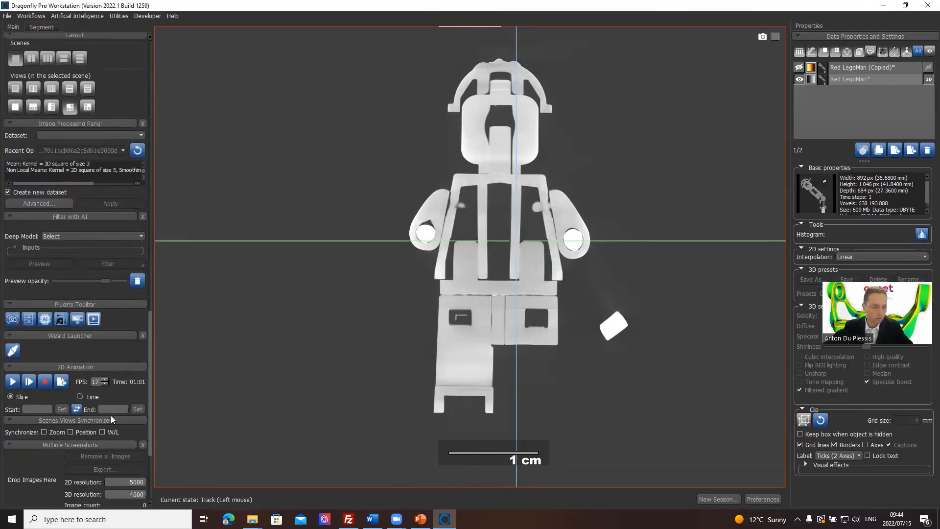
{"action": "scroll", "coordinate": [58, 392], "scroll_direction": "down", "scroll_amount": 3}
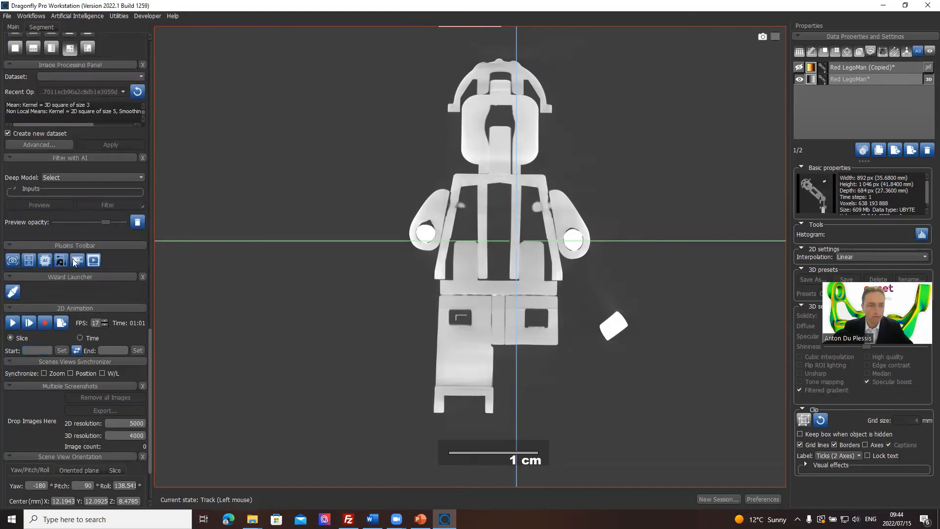
{"action": "scroll", "coordinate": [389, 365], "scroll_direction": "down", "scroll_amount": 15}
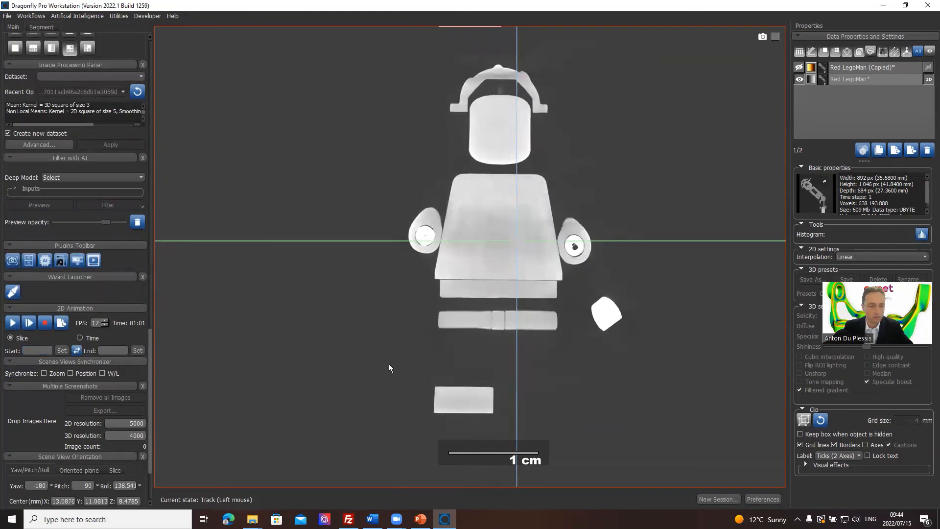
{"action": "scroll", "coordinate": [390, 368], "scroll_direction": "down", "scroll_amount": 2}
Show the text annotations and go back through the front slices to slice 142, just outside the scanned parts
{"action": "scroll", "coordinate": [111, 164], "scroll_direction": "up", "scroll_amount": 20}
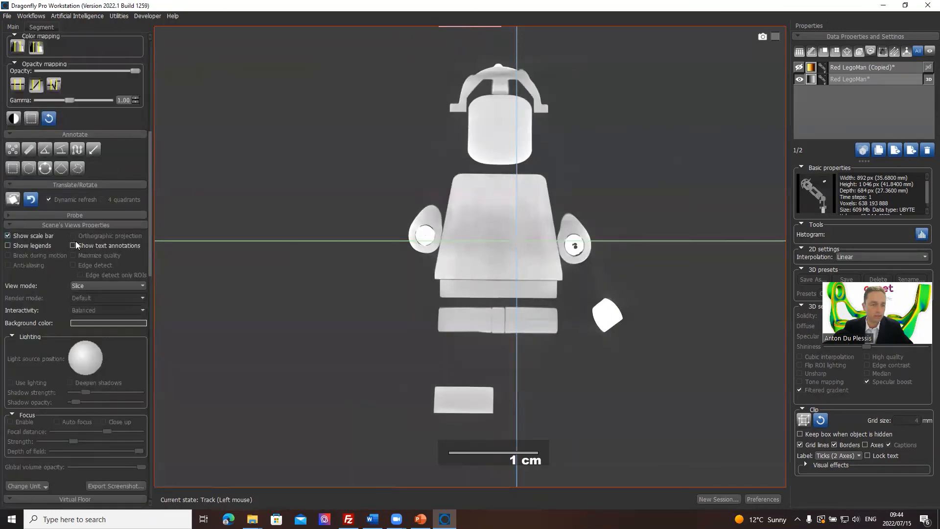
{"action": "left_click", "coordinate": [77, 242]}
{"action": "scroll", "coordinate": [455, 287], "scroll_direction": "up", "scroll_amount": 6}
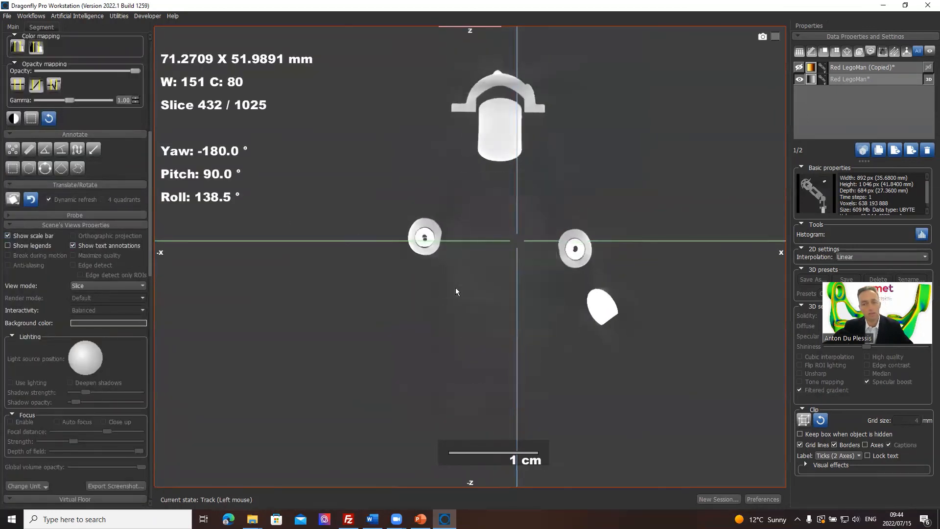
{"action": "scroll", "coordinate": [455, 291], "scroll_direction": "up", "scroll_amount": 20}
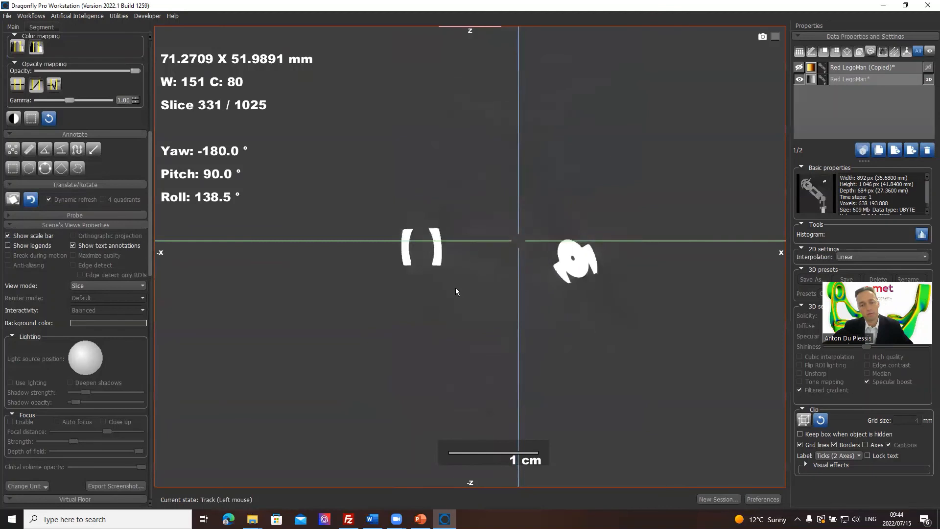
{"action": "scroll", "coordinate": [455, 288], "scroll_direction": "up", "scroll_amount": 20}
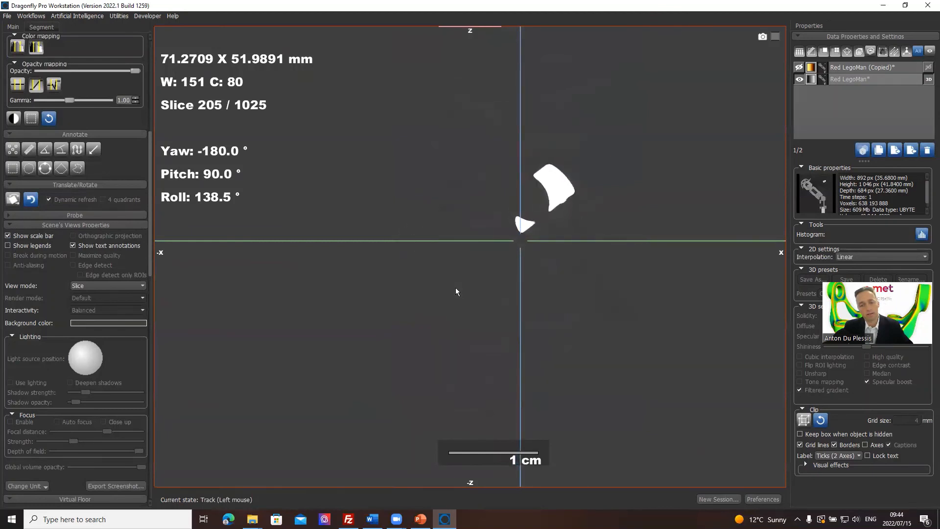
{"action": "scroll", "coordinate": [455, 291], "scroll_direction": "up", "scroll_amount": 13}
{"action": "scroll", "coordinate": [455, 291], "scroll_direction": "down", "scroll_amount": 1}
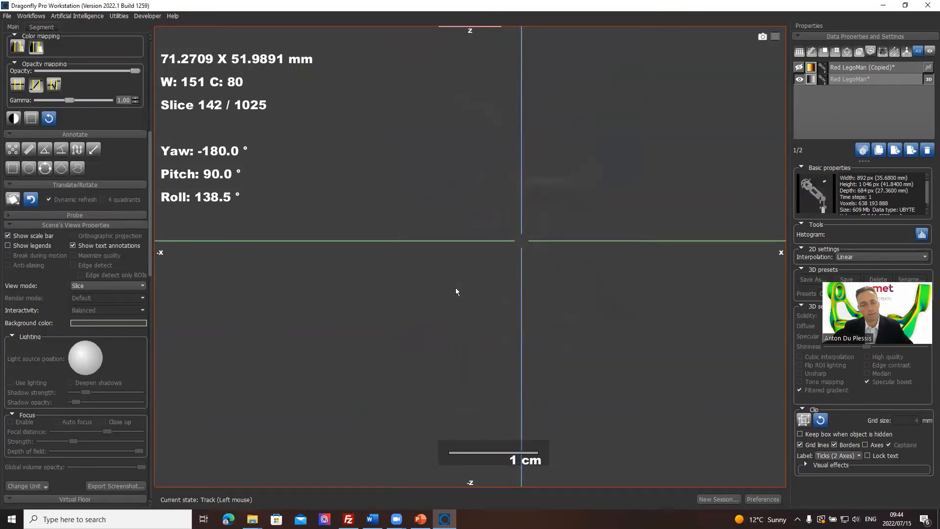
Step forward through the whole figure to slice 694 at the opposite end of the scan
{"action": "scroll", "coordinate": [455, 291], "scroll_direction": "down", "scroll_amount": 20}
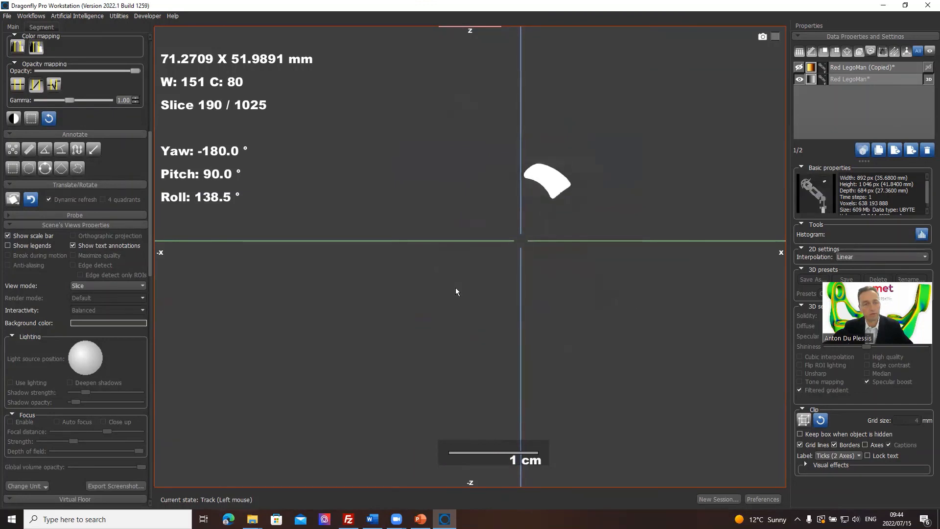
{"action": "scroll", "coordinate": [455, 289], "scroll_direction": "down", "scroll_amount": 20}
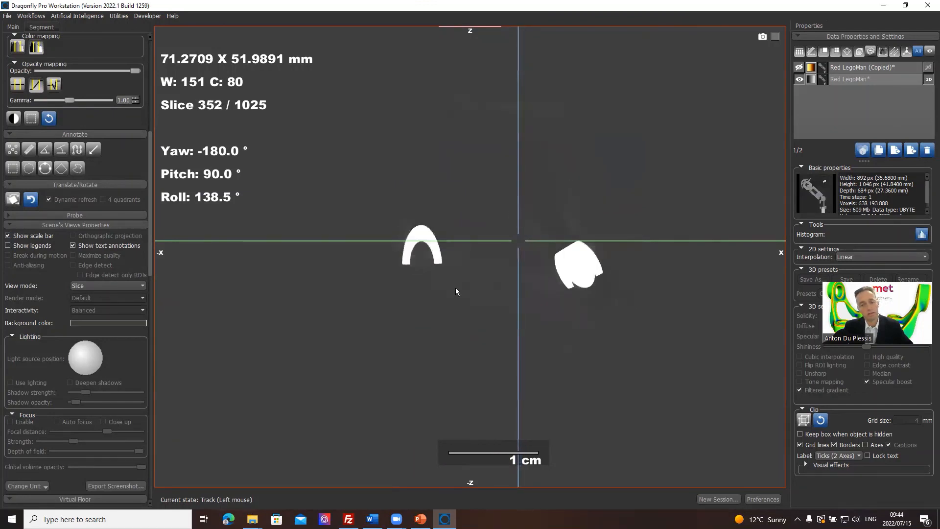
{"action": "scroll", "coordinate": [455, 291], "scroll_direction": "down", "scroll_amount": 20}
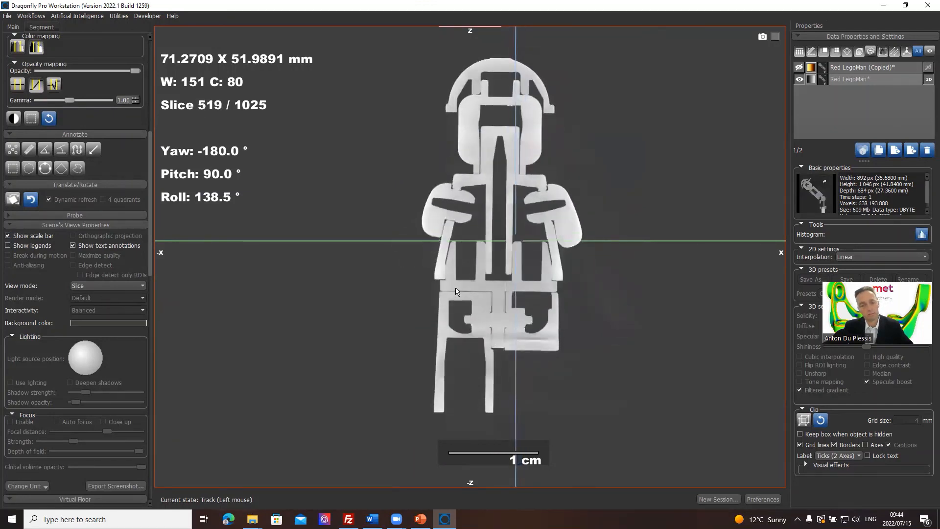
{"action": "scroll", "coordinate": [455, 292], "scroll_direction": "down", "scroll_amount": 20}
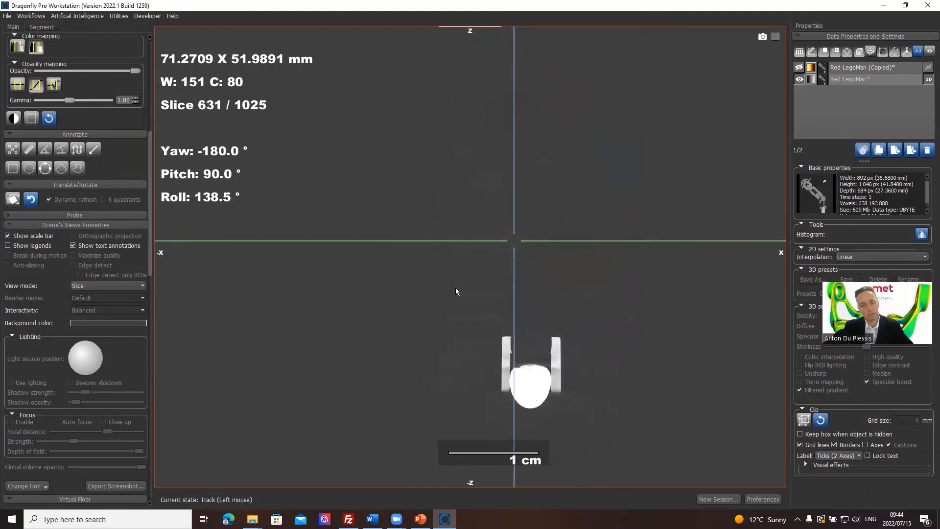
{"action": "scroll", "coordinate": [455, 291], "scroll_direction": "down", "scroll_amount": 4}
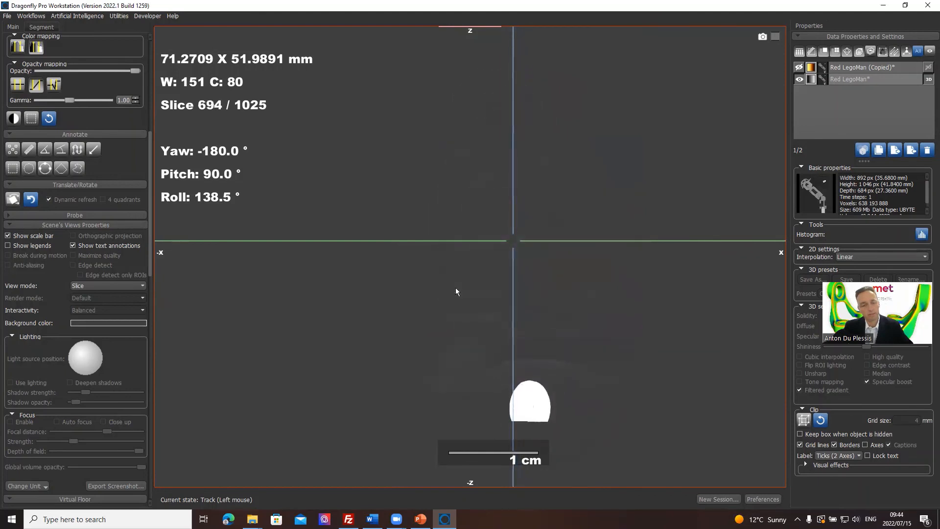
{"action": "scroll", "coordinate": [455, 287], "scroll_direction": "up", "scroll_amount": 1}
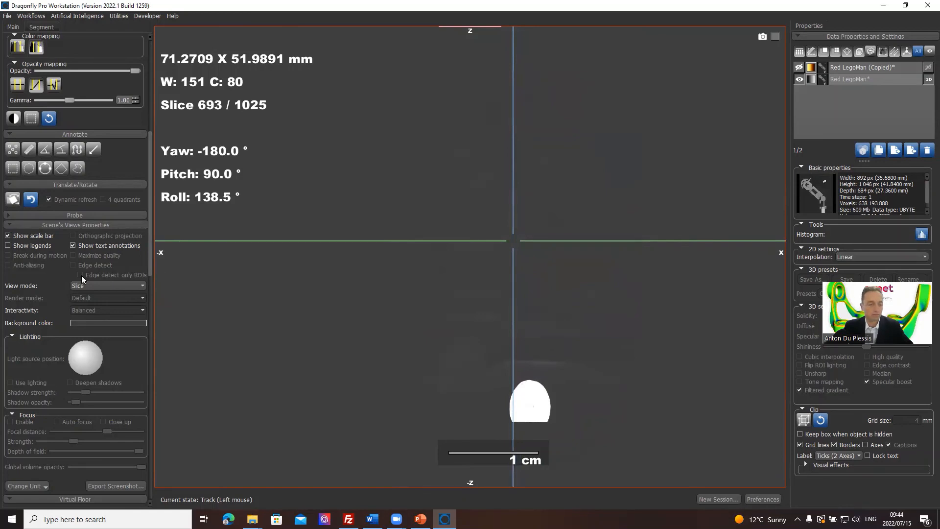
Set the 2D animation to slices 142 to 694 at 25 FPS and record it as an MKV movie named "lego video"
{"action": "scroll", "coordinate": [79, 294], "scroll_direction": "down", "scroll_amount": 10}
{"action": "scroll", "coordinate": [70, 345], "scroll_direction": "down", "scroll_amount": 12}
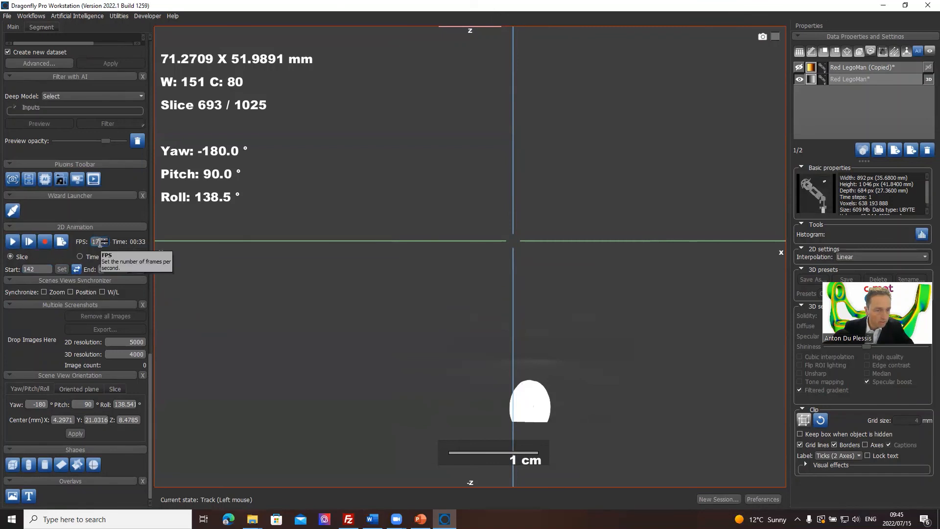
{"action": "left_click", "coordinate": [45, 244]}
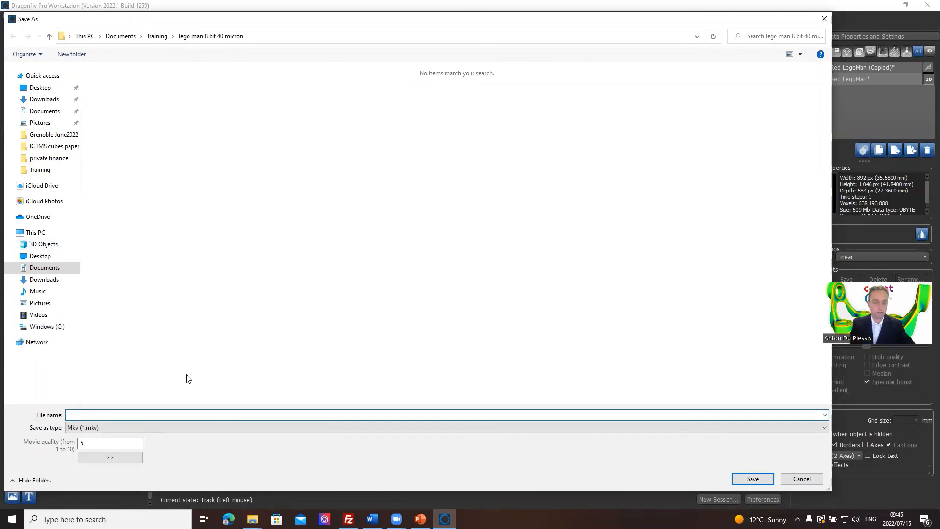
{"action": "type", "text": "lego video"}
{"action": "key", "text": "Return"}
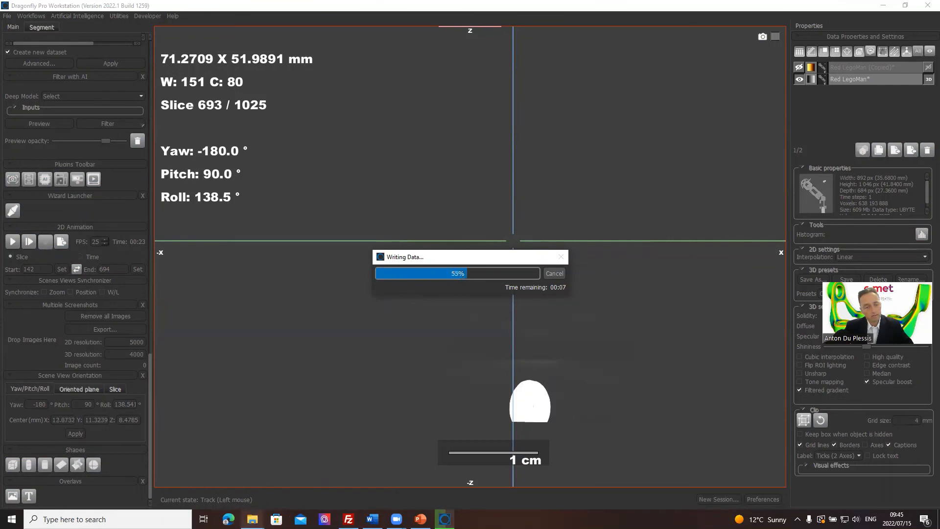
Play the 2D slice animation in the enlarged front view and return to the window leveling settings
{"action": "mouse_move", "coordinate": [253, 519]}
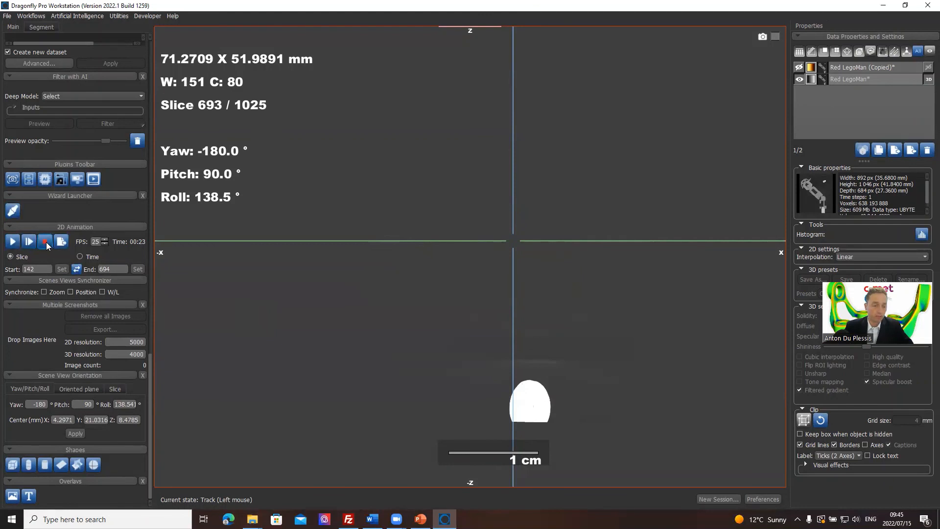
{"action": "left_click", "coordinate": [12, 242]}
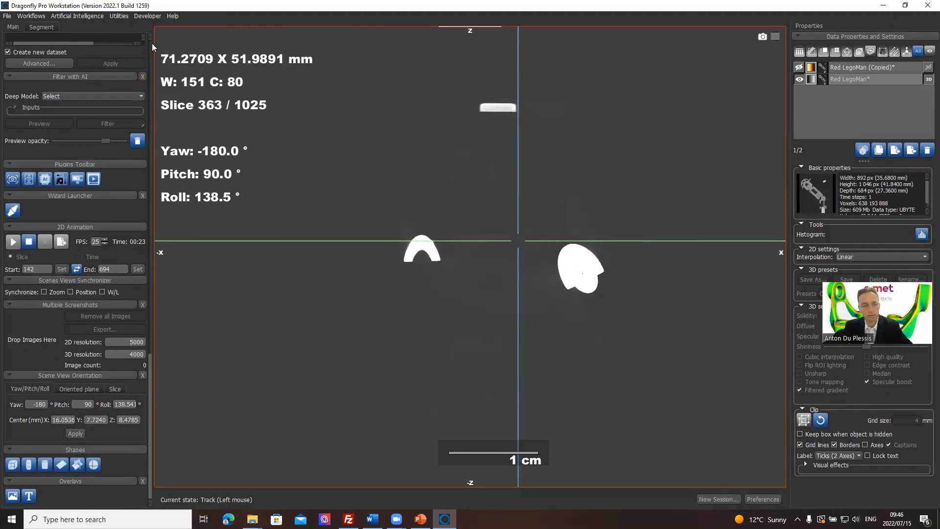
{"action": "scroll", "coordinate": [150, 43], "scroll_direction": "up", "scroll_amount": 15}
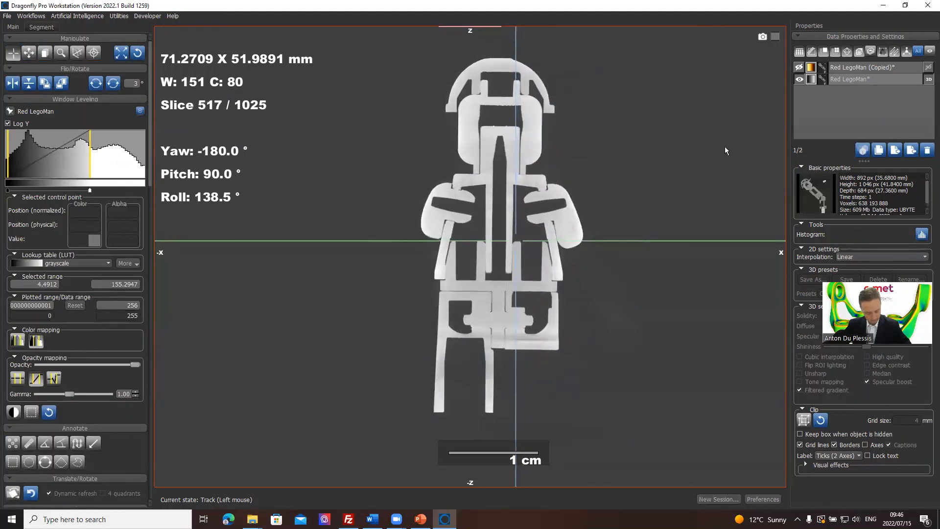
{"action": "scroll", "coordinate": [725, 150], "scroll_direction": "down", "scroll_amount": 20}
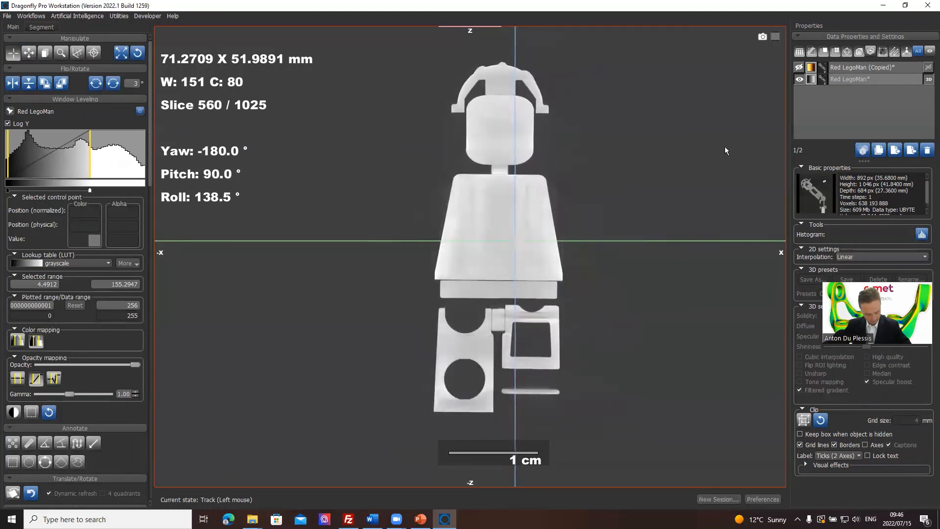
{"action": "scroll", "coordinate": [725, 148], "scroll_direction": "down", "scroll_amount": 20}
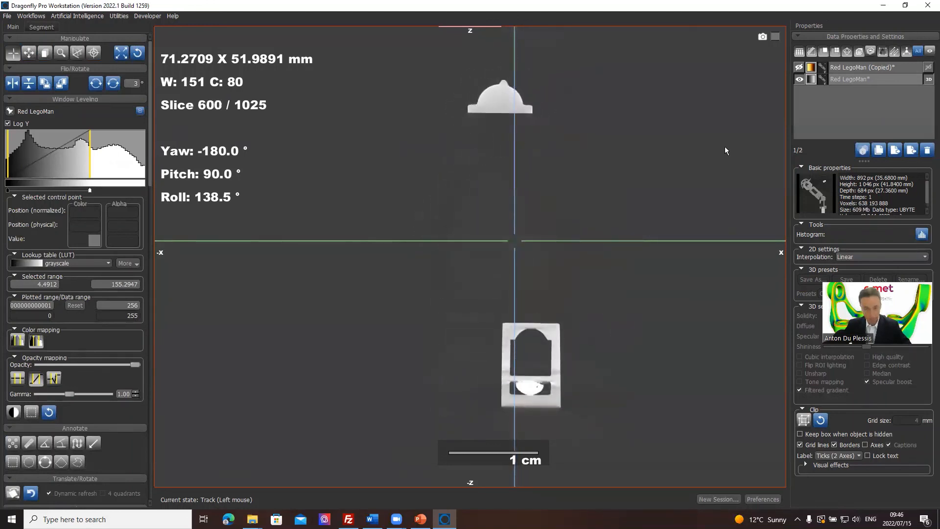
{"action": "scroll", "coordinate": [670, 143], "scroll_direction": "down", "scroll_amount": 18}
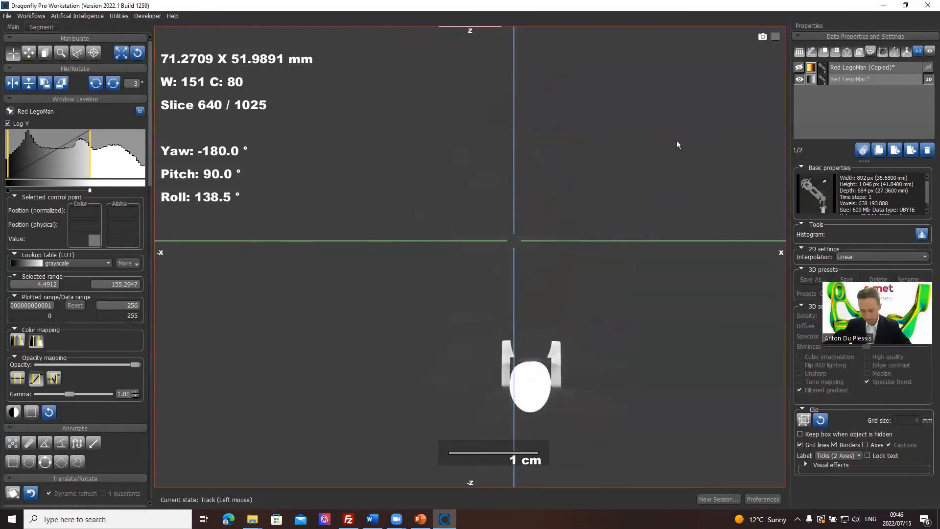
{"action": "scroll", "coordinate": [691, 132], "scroll_direction": "down", "scroll_amount": 15}
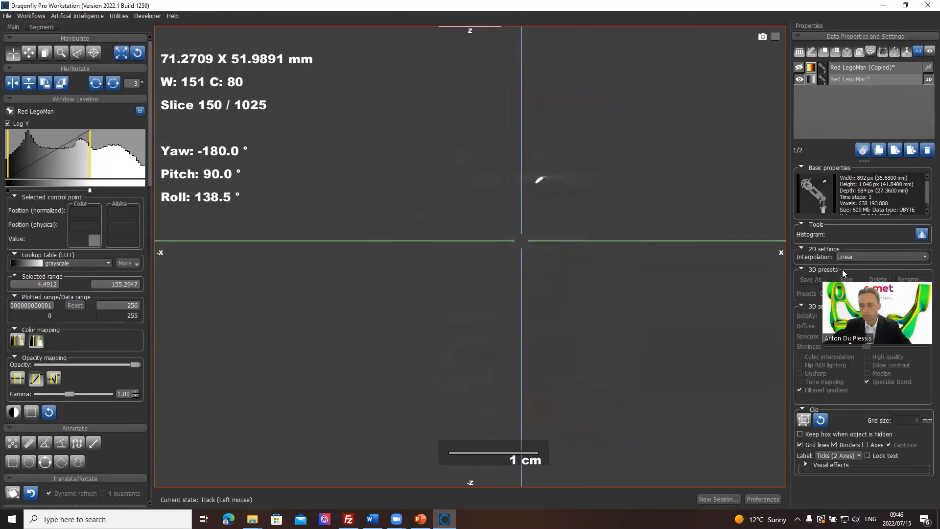
{"action": "scroll", "coordinate": [430, 198], "scroll_direction": "down", "scroll_amount": 20}
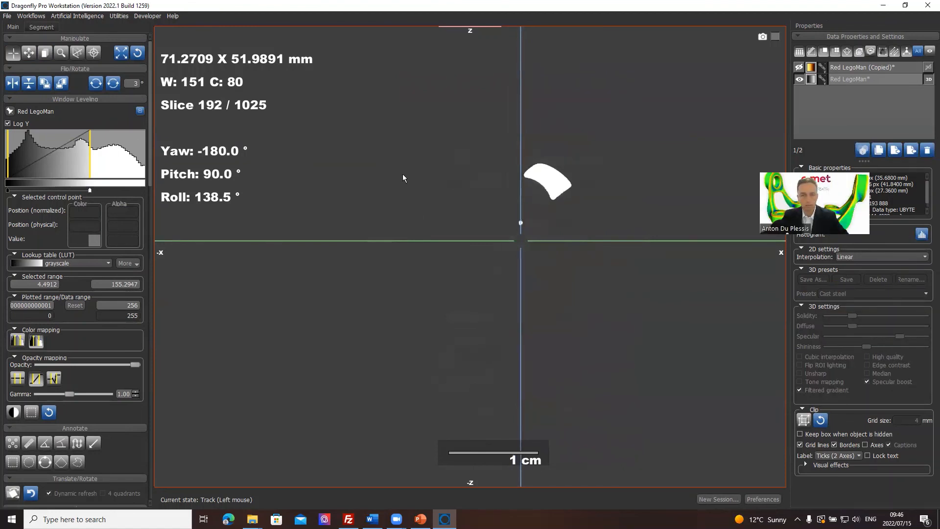
{"action": "scroll", "coordinate": [403, 178], "scroll_direction": "down", "scroll_amount": 16}
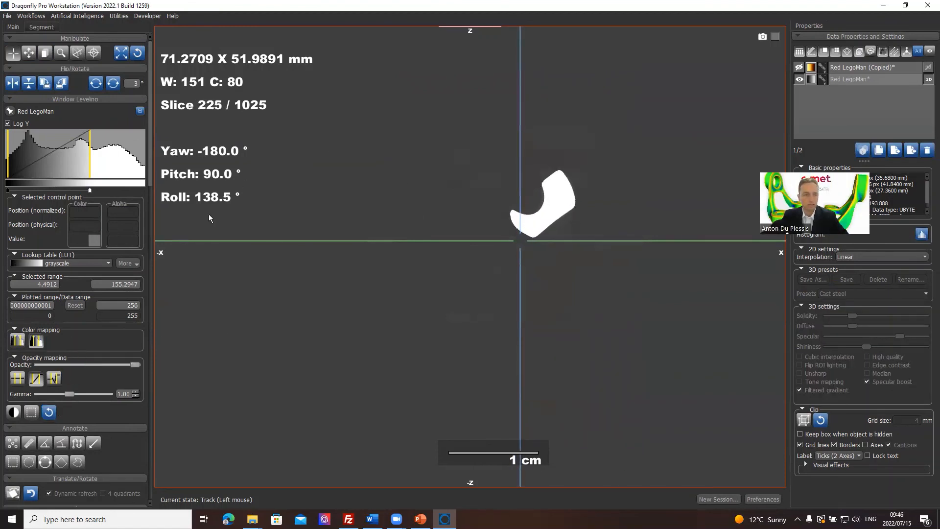
{"action": "scroll", "coordinate": [209, 218], "scroll_direction": "down", "scroll_amount": 17}
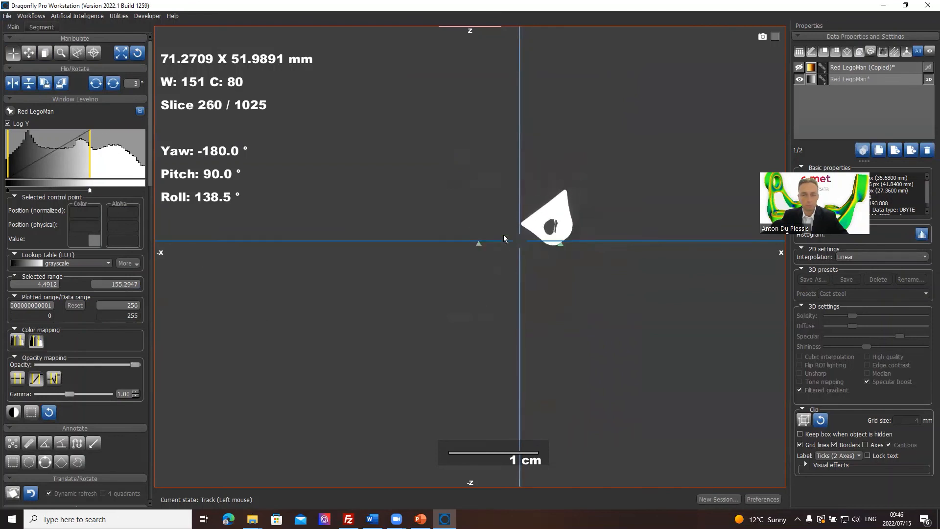
{"action": "scroll", "coordinate": [503, 238], "scroll_direction": "down", "scroll_amount": 20}
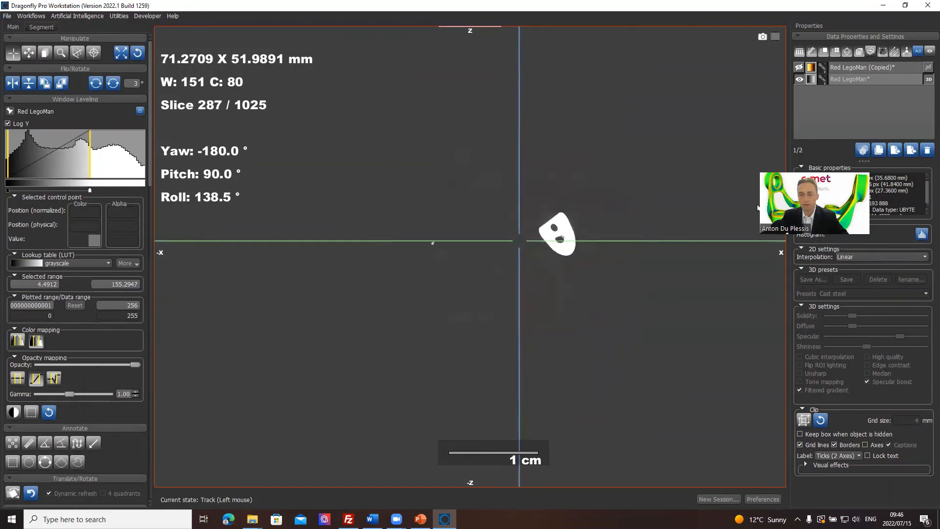
{"action": "scroll", "coordinate": [473, 243], "scroll_direction": "down", "scroll_amount": 20}
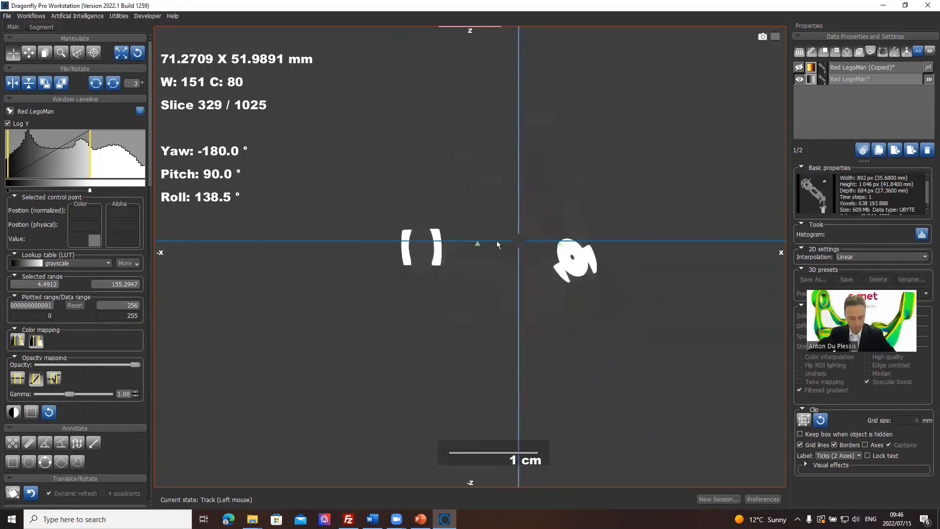
{"action": "scroll", "coordinate": [496, 240], "scroll_direction": "down", "scroll_amount": 17}
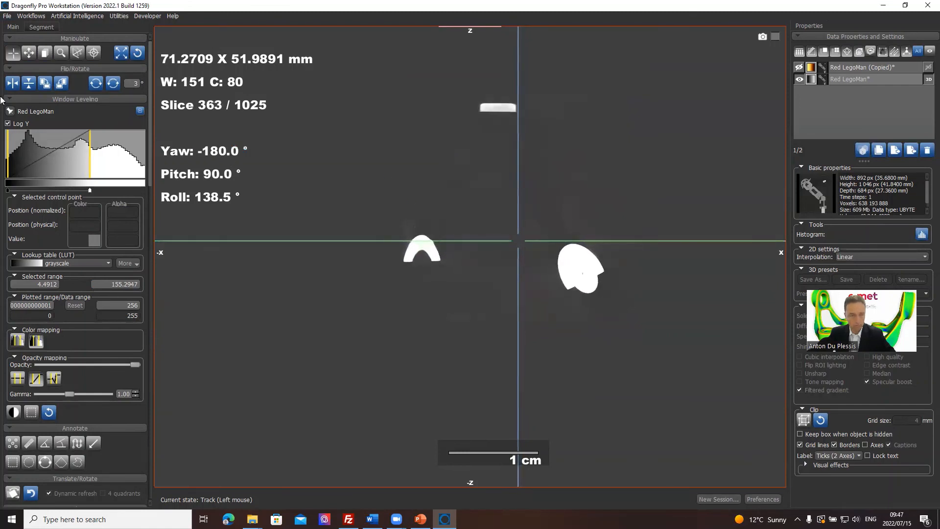
{"action": "scroll", "coordinate": [248, 28], "scroll_direction": "down", "scroll_amount": 15}
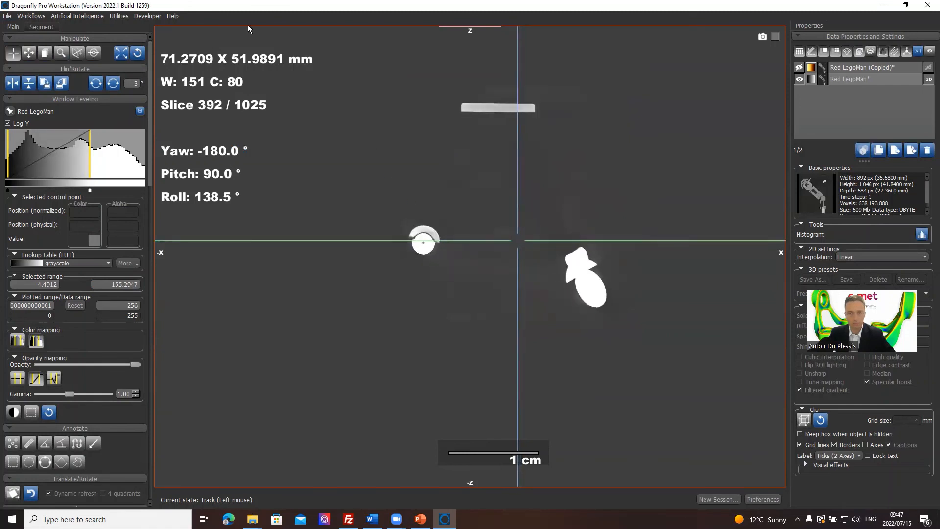
{"action": "scroll", "coordinate": [248, 25], "scroll_direction": "down", "scroll_amount": 8}
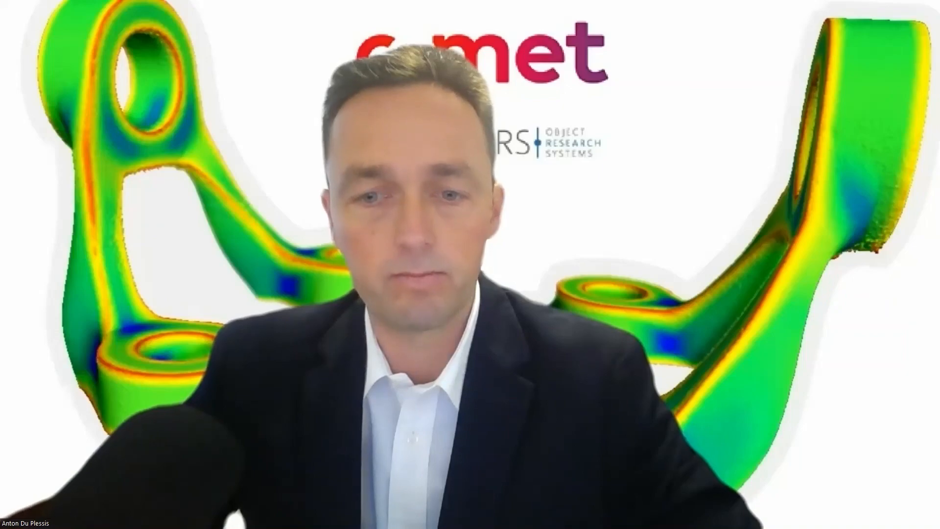